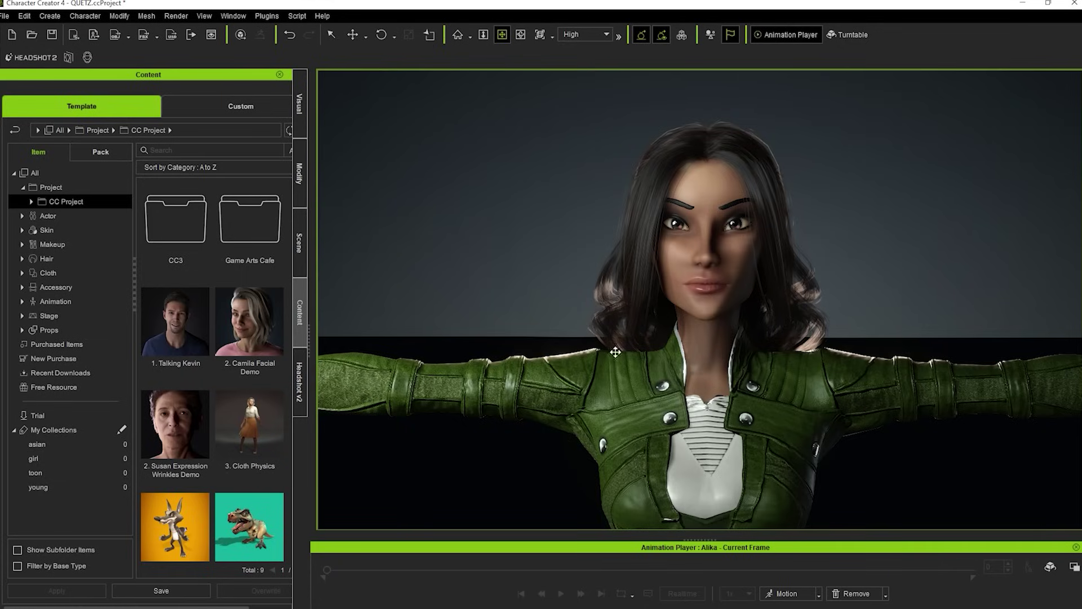
Open Alika's Facial Profile Editor from the Modify tab, showing the CC4 Standard profile.
left_click(300, 180)
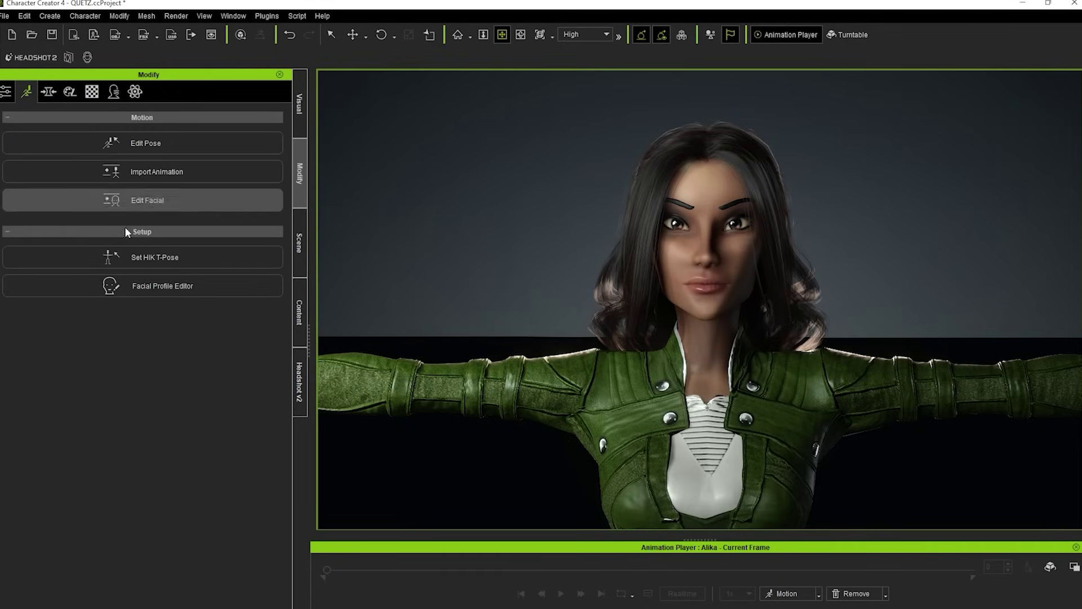
left_click(159, 286)
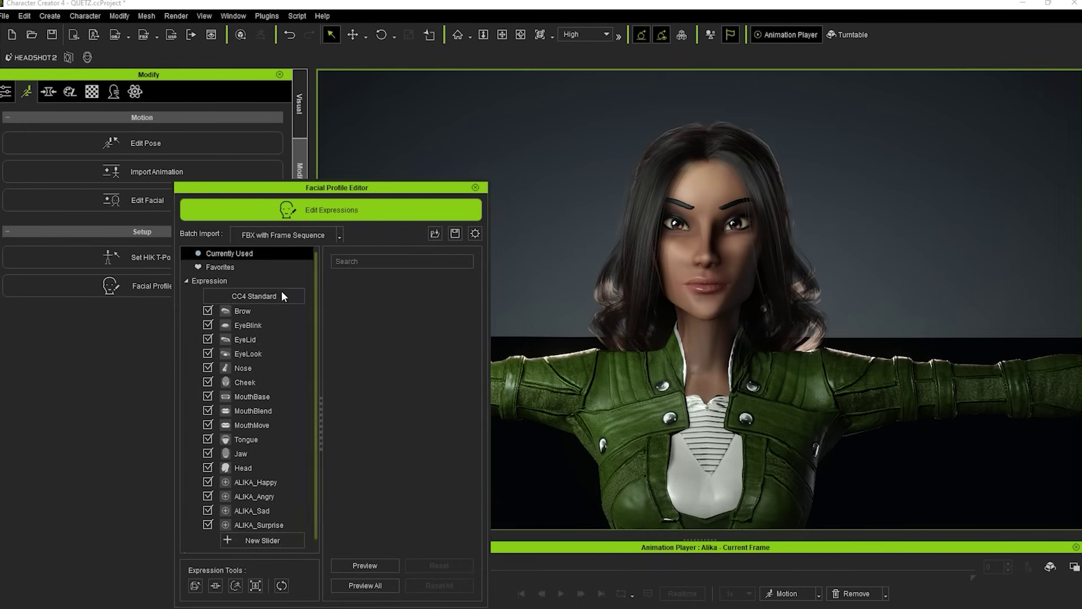
left_click(260, 299)
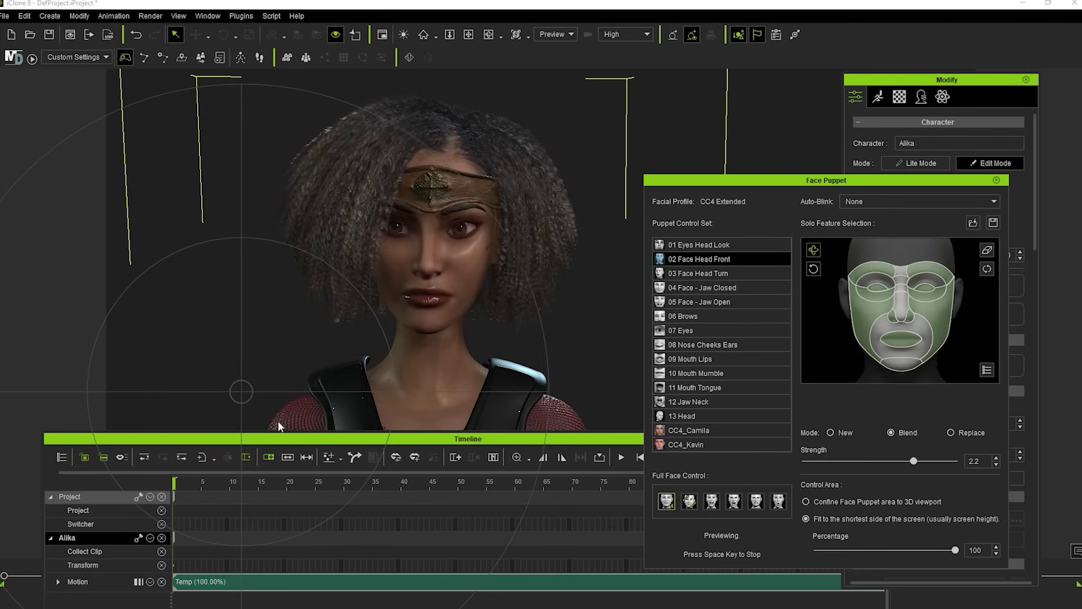
key("space")
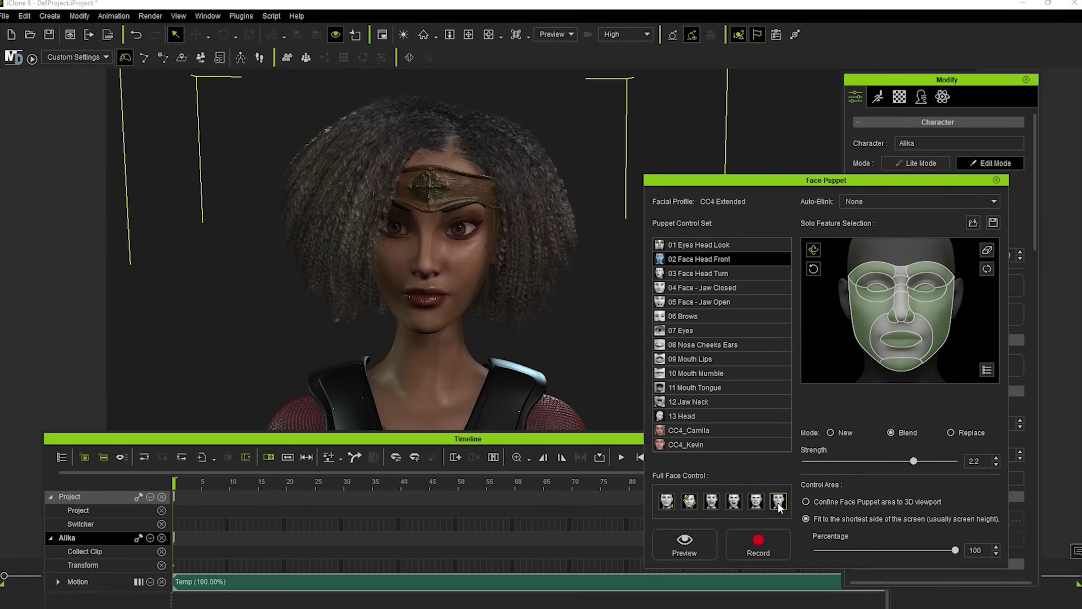
left_click(684, 544)
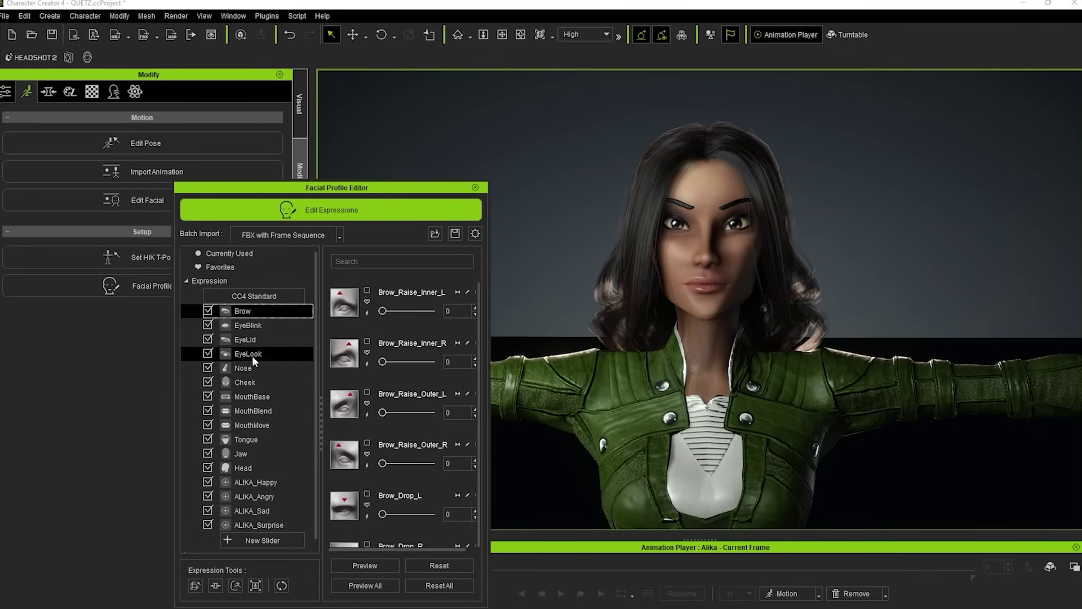
Review the EyeLook, Mouth and Head sliders, then convert the profile to CC4 Extended without saving.
left_click(252, 355)
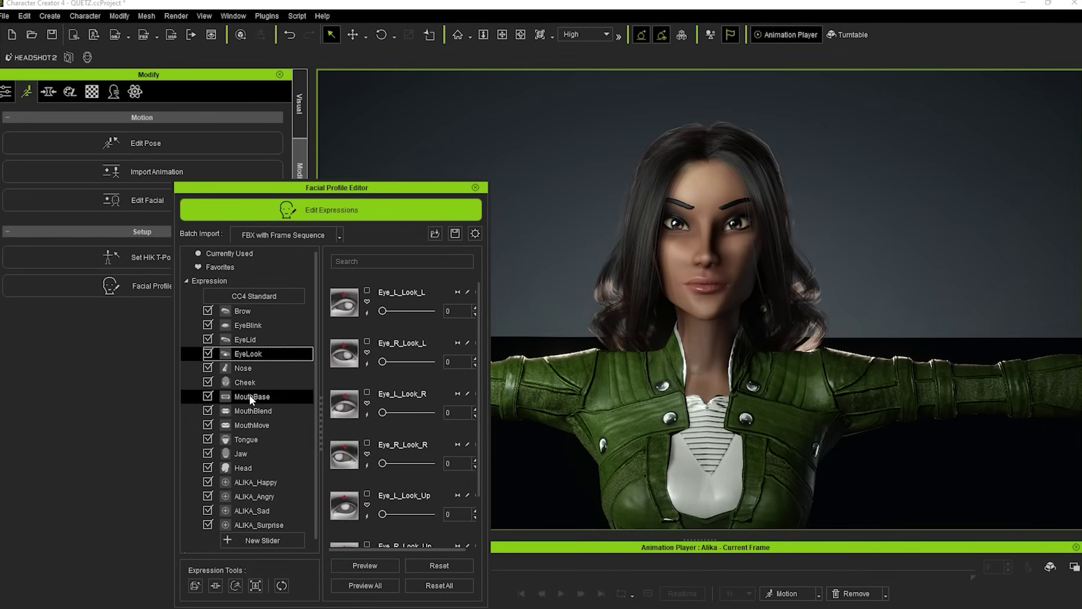
left_click(249, 396)
left_click(260, 412)
left_click(260, 424)
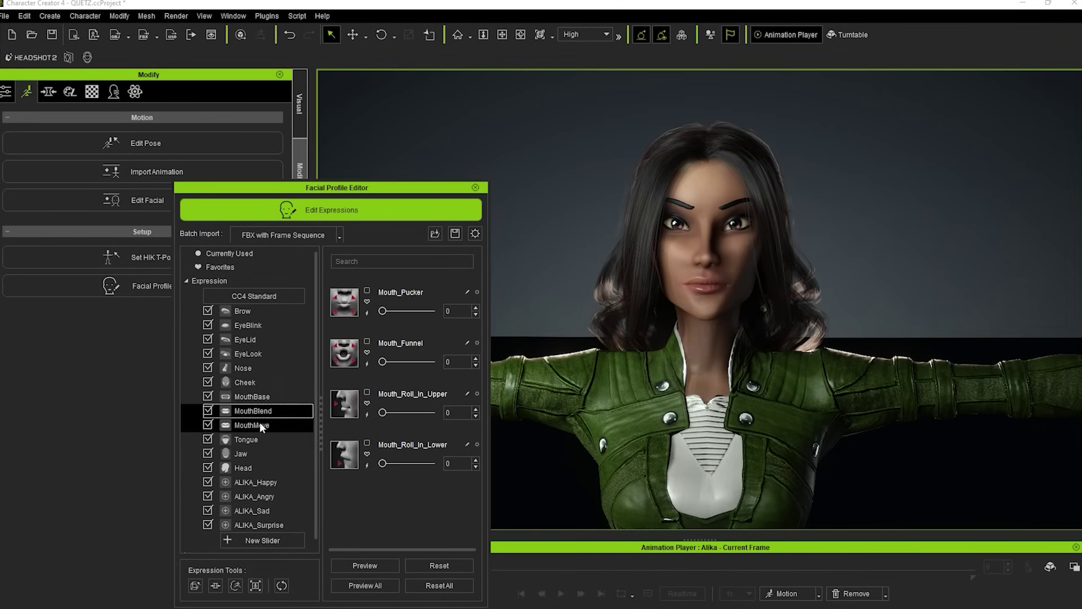
left_click(248, 467)
left_click(265, 296)
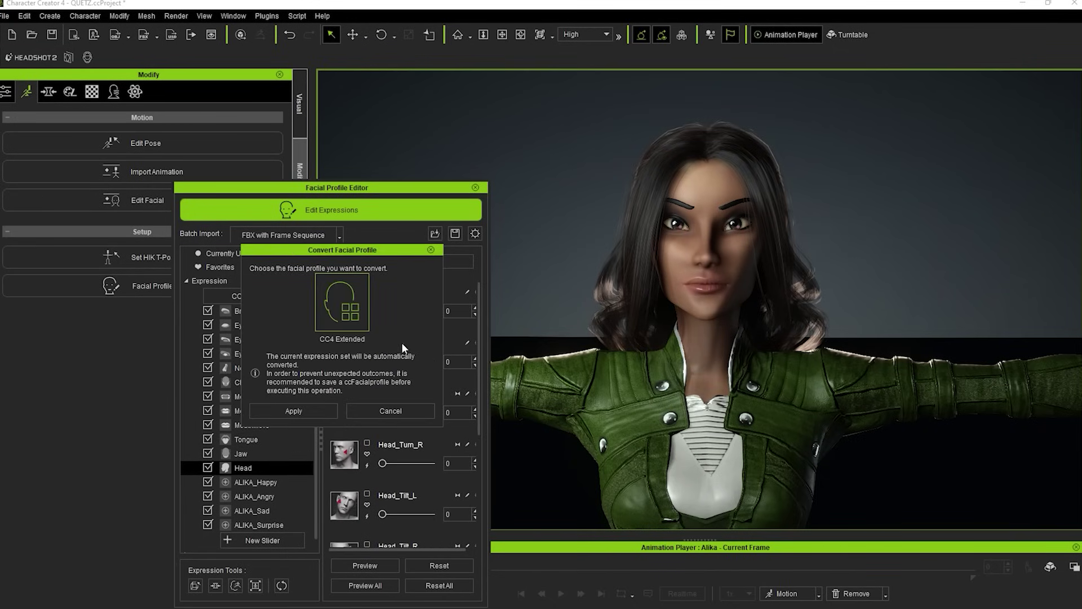
left_click(308, 410)
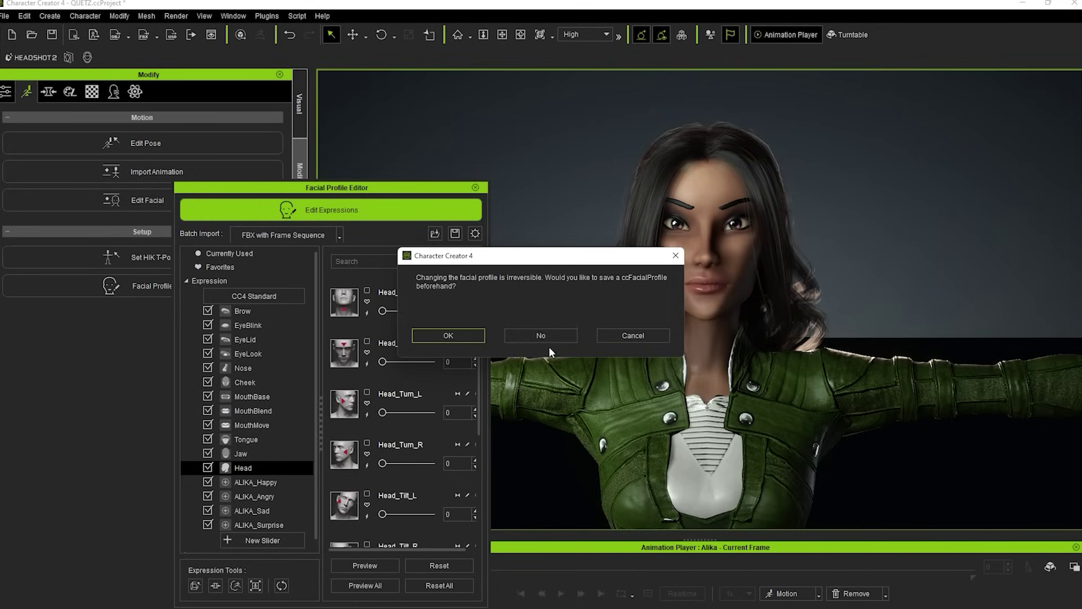
left_click(541, 335)
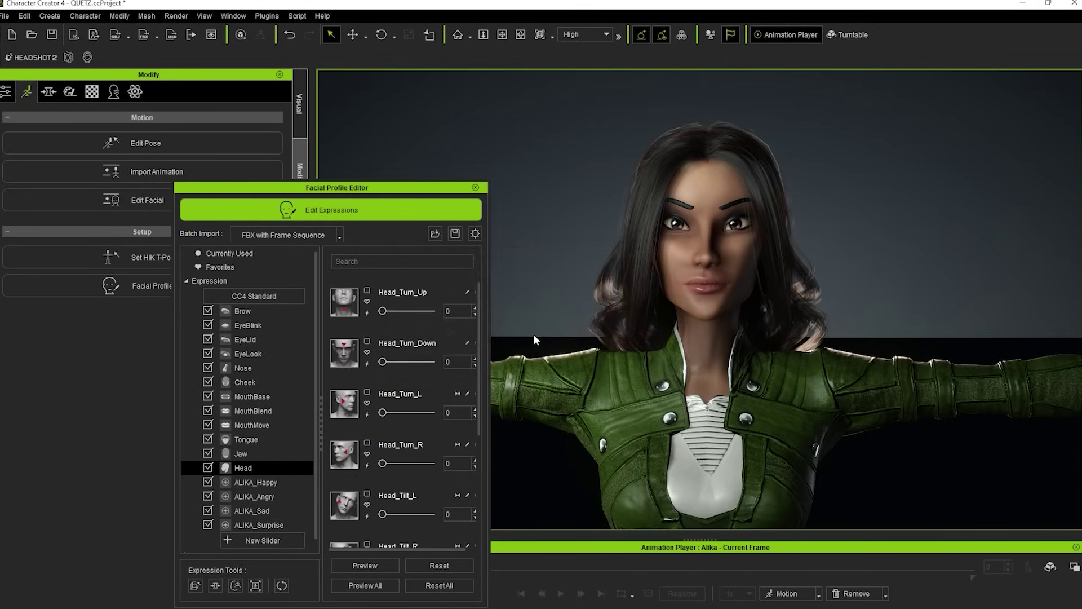
Send Alika to iClone via File > Export > Send to iClone.
left_click(5, 16)
mouse_move(83, 127)
mouse_move(211, 157)
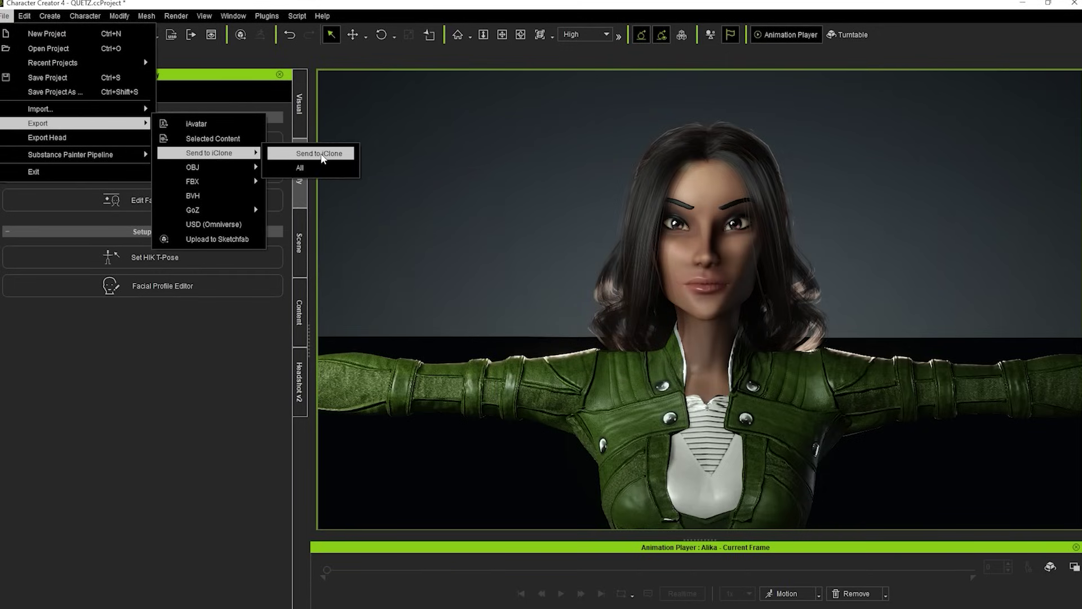
left_click(319, 154)
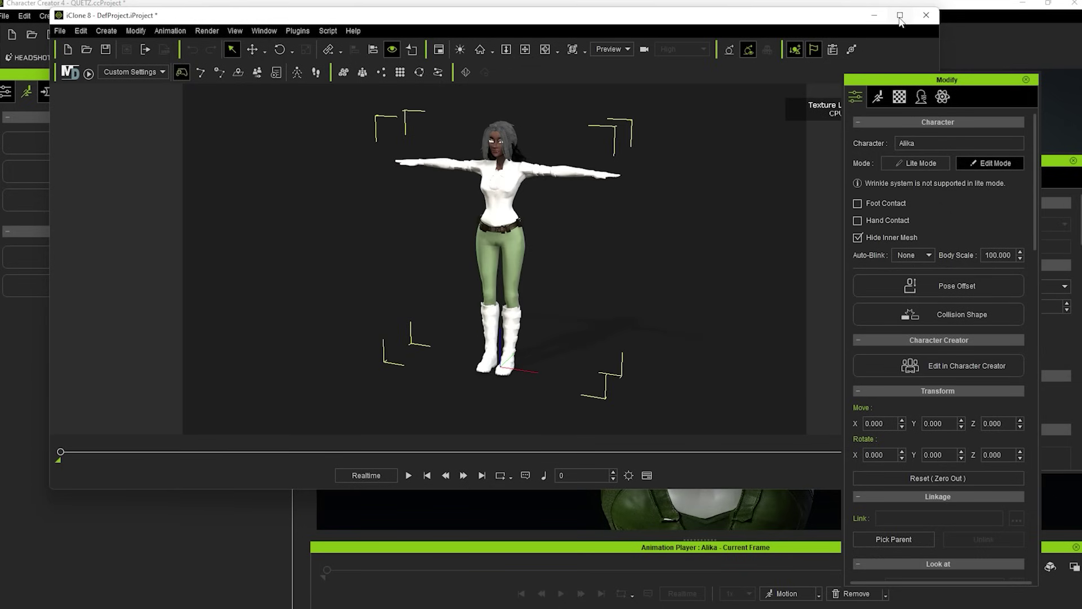
Maximize iClone and frame Alika's face and torso in the viewport.
left_click(900, 15)
scroll(600, 246, "up", 8)
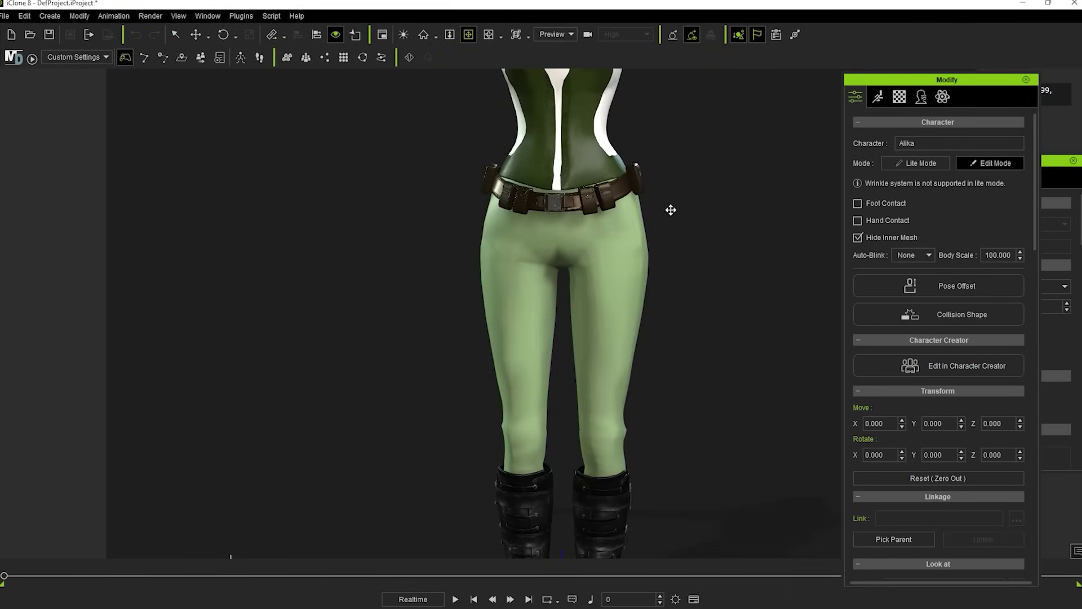
middle_click_drag(671, 209, 635, 459)
scroll(652, 372, "up", 4)
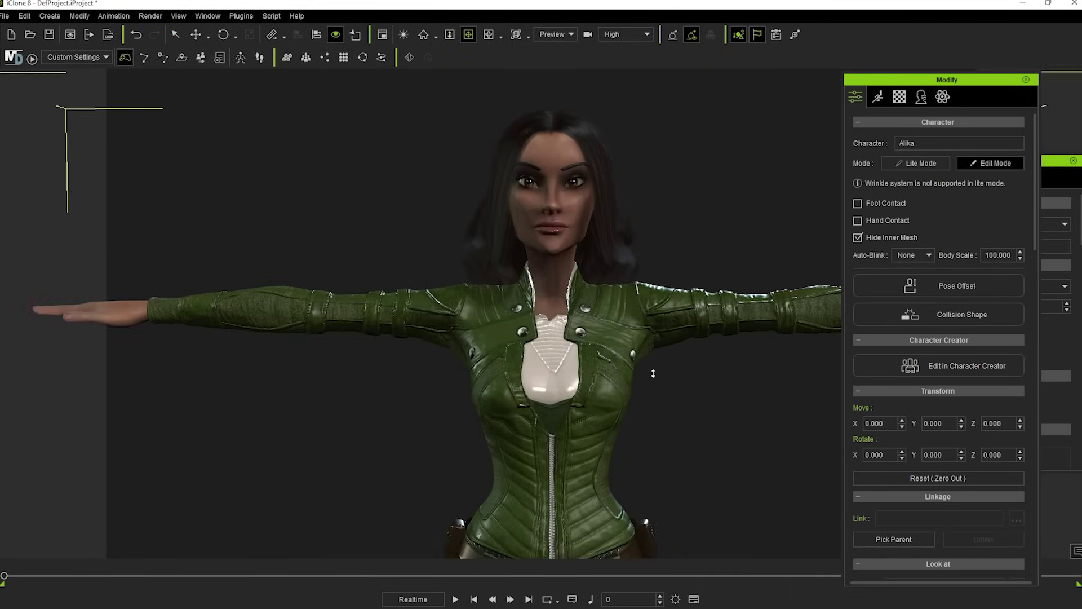
middle_click_drag(653, 373, 670, 324)
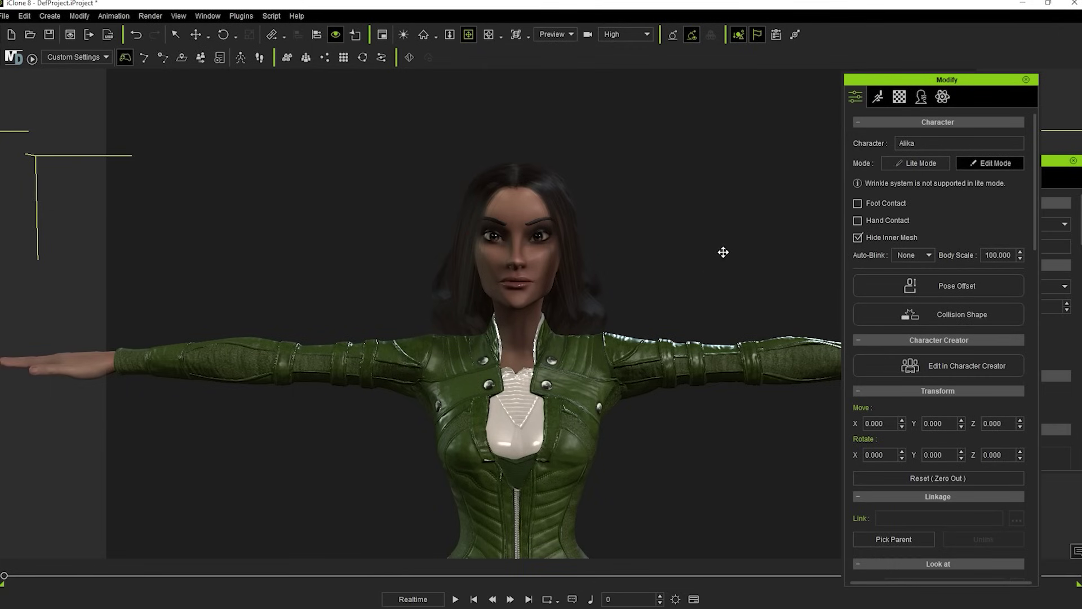
Open AccuLips from Animation > Create Script, closing the text-to-speech and voice recorder dialogs.
left_click(114, 15)
mouse_move(237, 32)
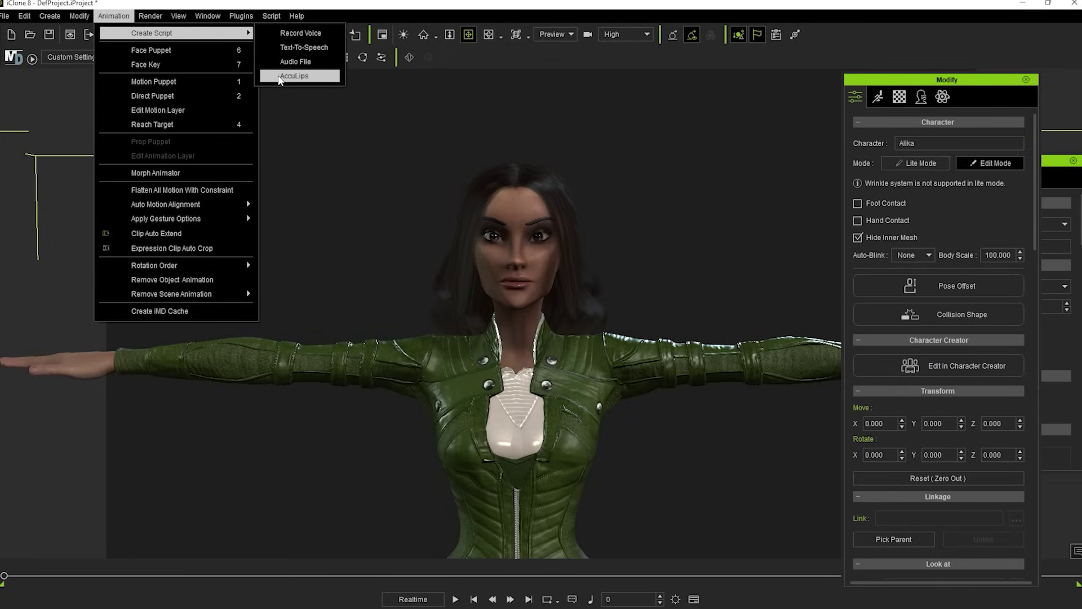
left_click(292, 77)
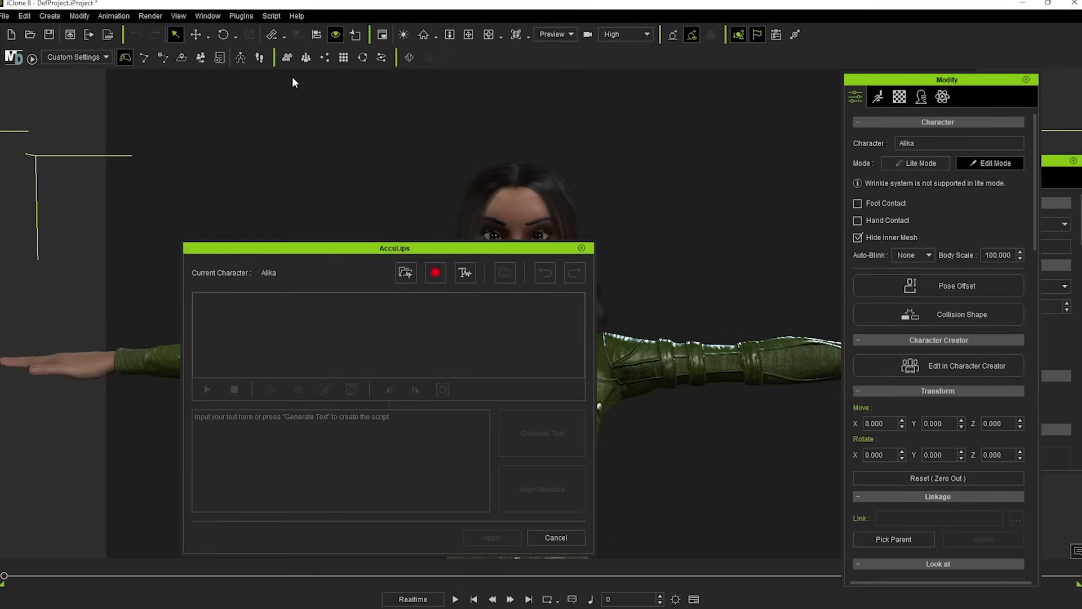
left_click(465, 273)
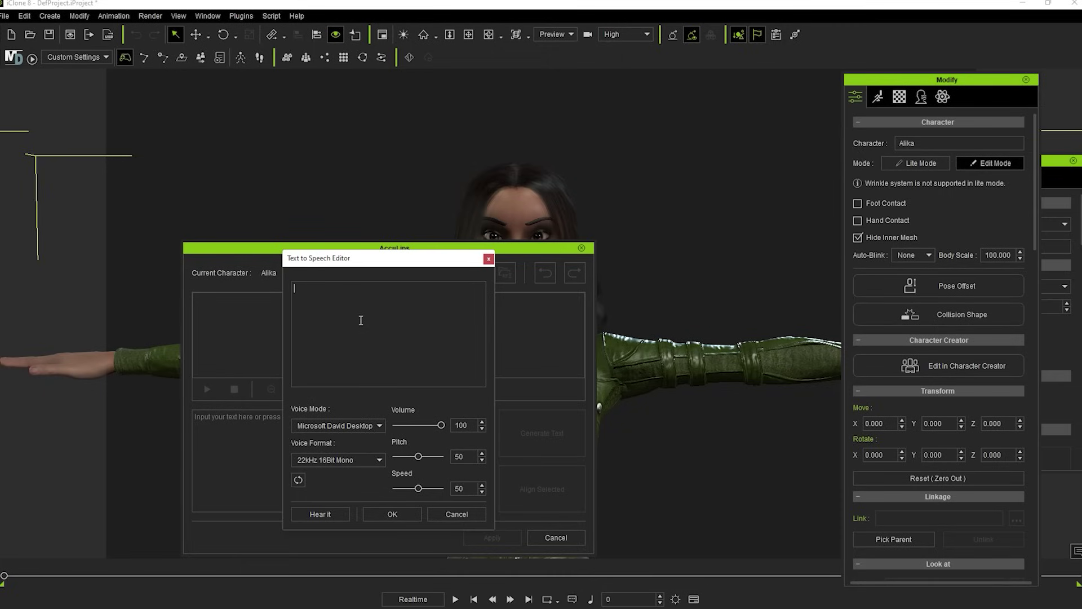
left_click(488, 259)
left_click(435, 274)
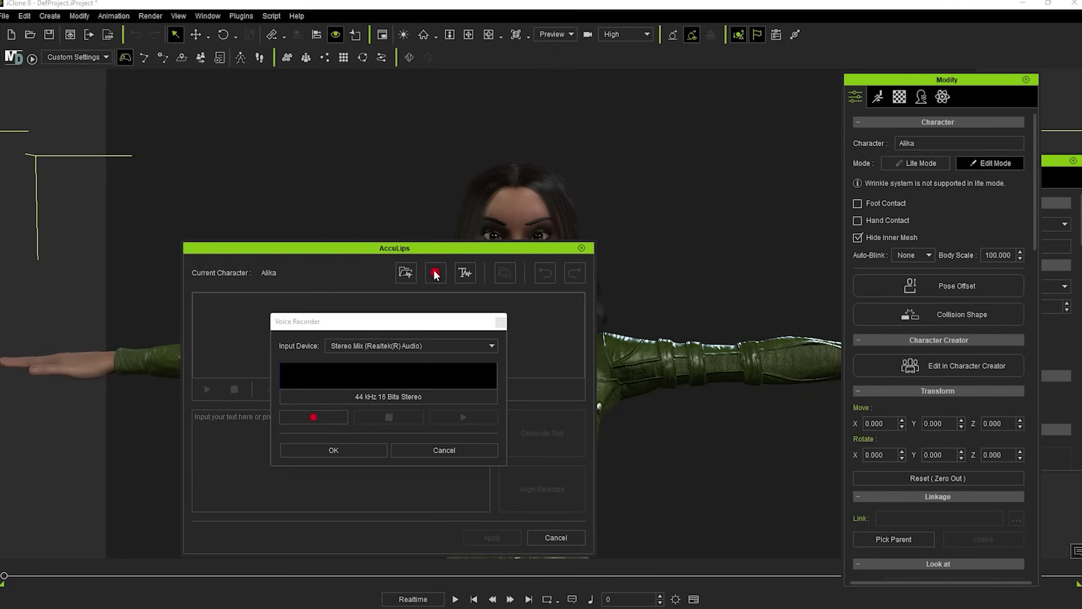
left_click(430, 449)
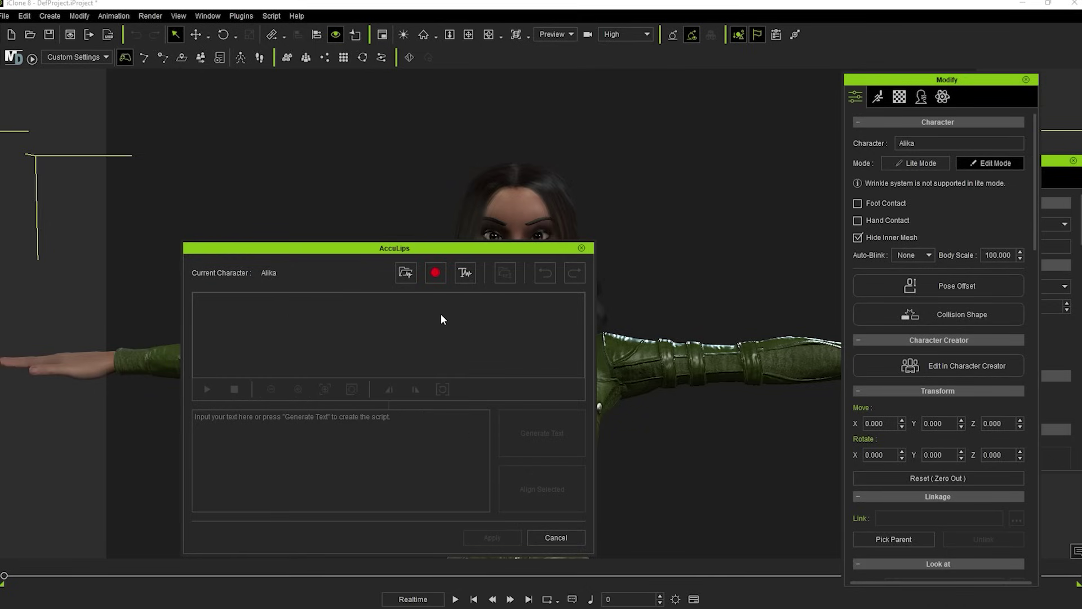
Load SQUADLEADER.mp3 into AccuLips and play the voice clip.
left_click(405, 274)
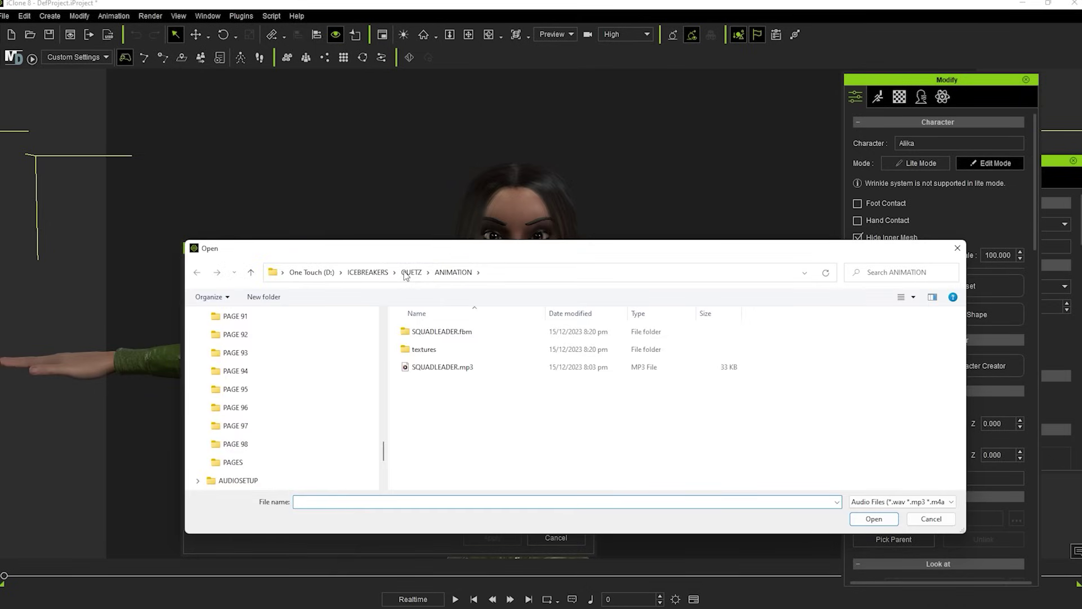
left_click(422, 368)
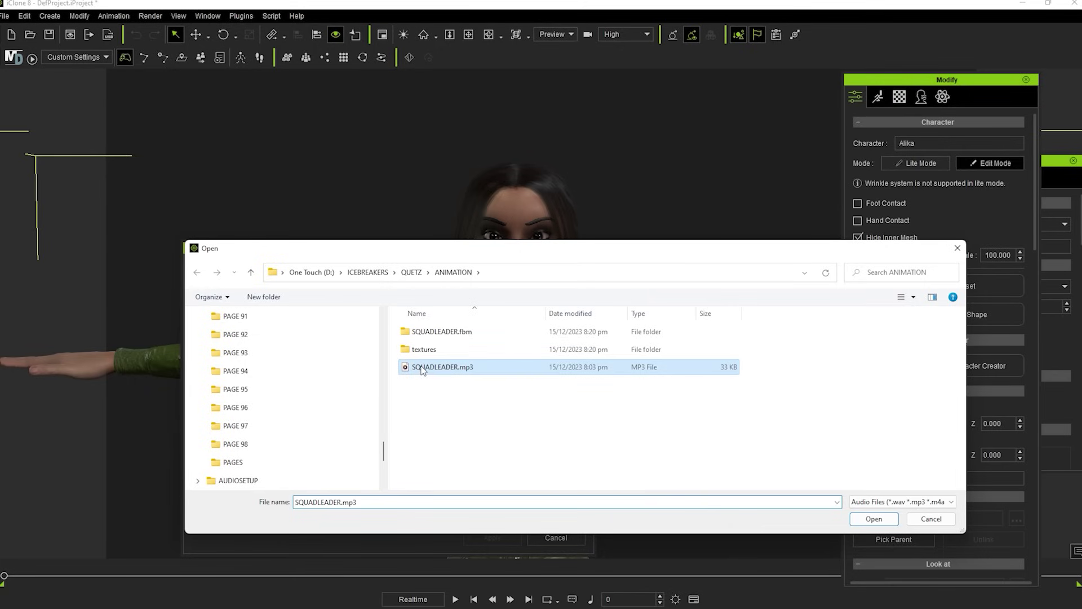
left_click(863, 517)
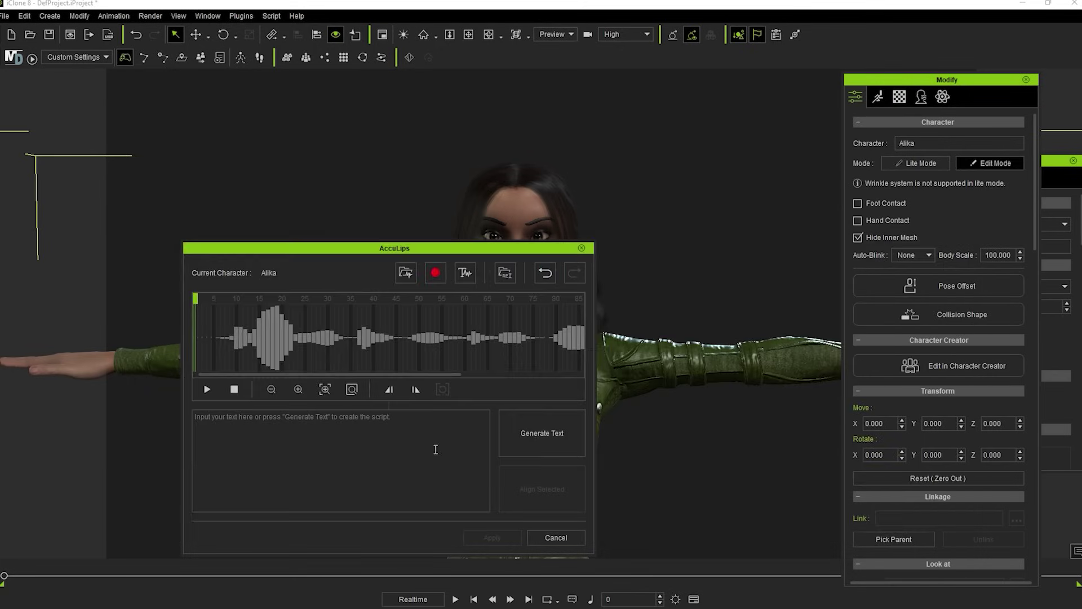
left_click(207, 390)
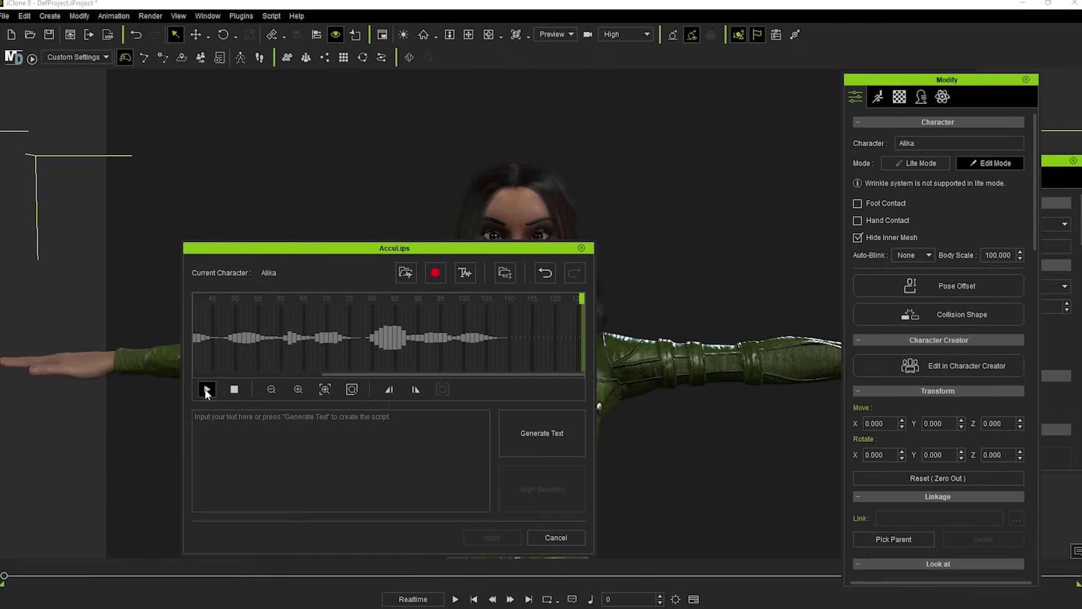
Generate and correct the transcript to 'so why do you think you should be squad leader', align, and apply.
left_click(500, 434)
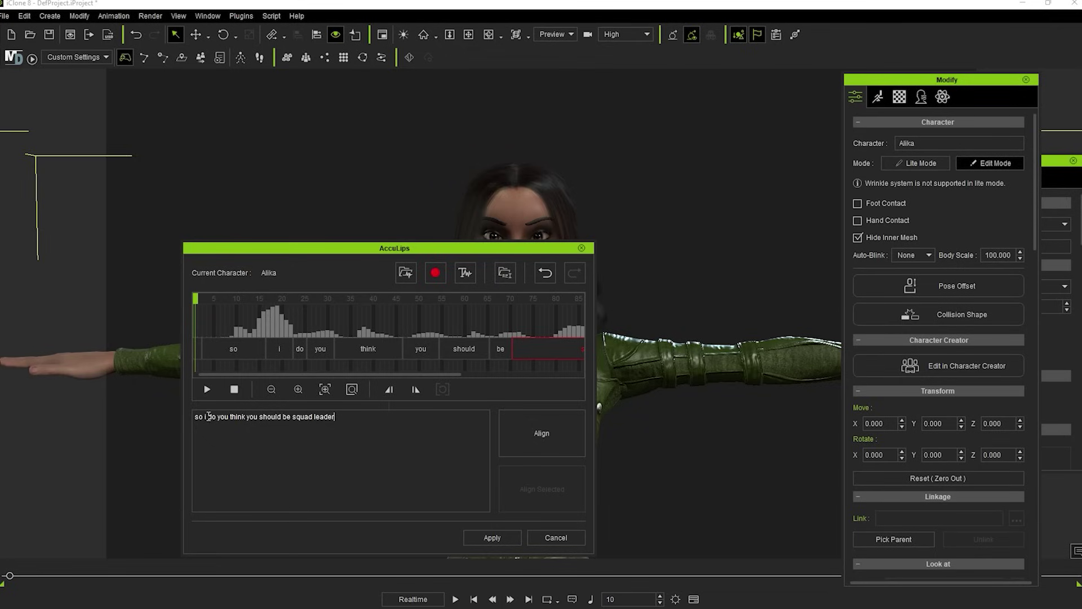
type("why")
left_click(540, 431)
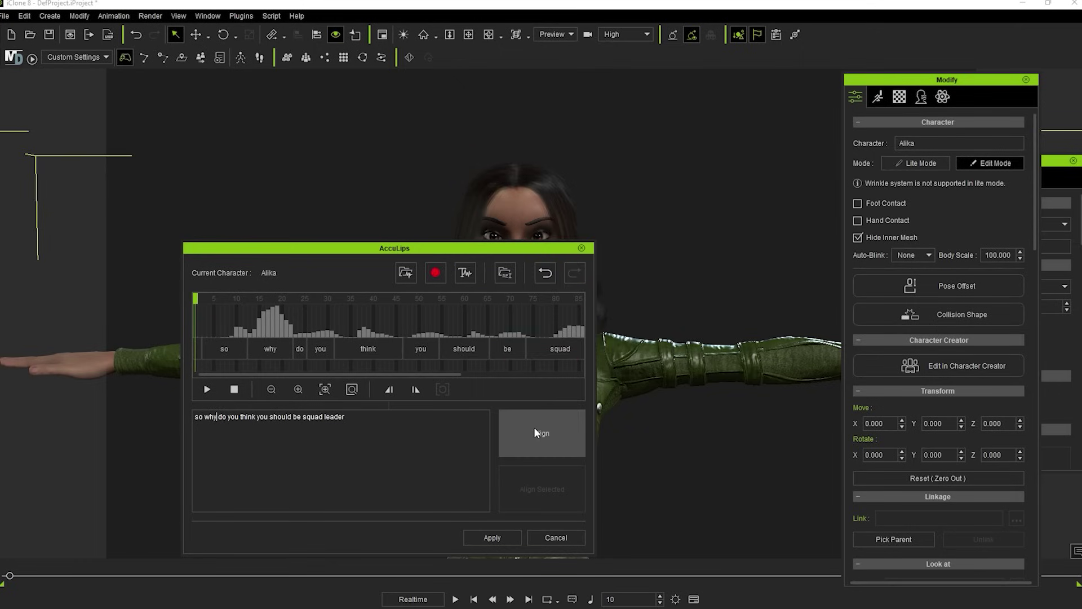
left_click(490, 538)
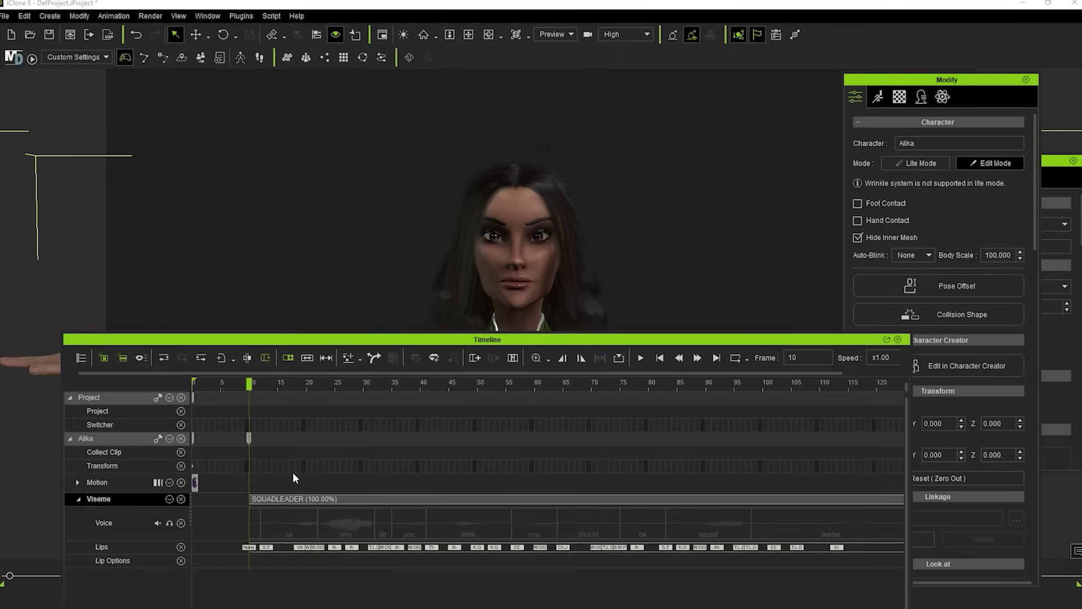
Zoom and orbit close onto Alika's face and play the SQUADLEADER lip-sync to check the mouth.
scroll(293, 472, "down", 5)
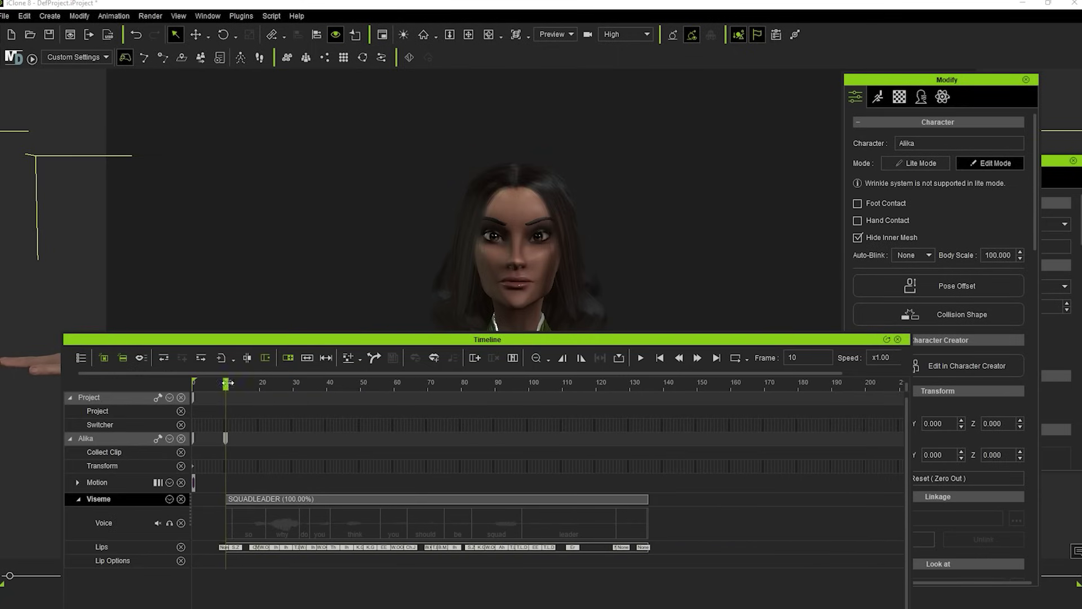
scroll(457, 301, "up", 3)
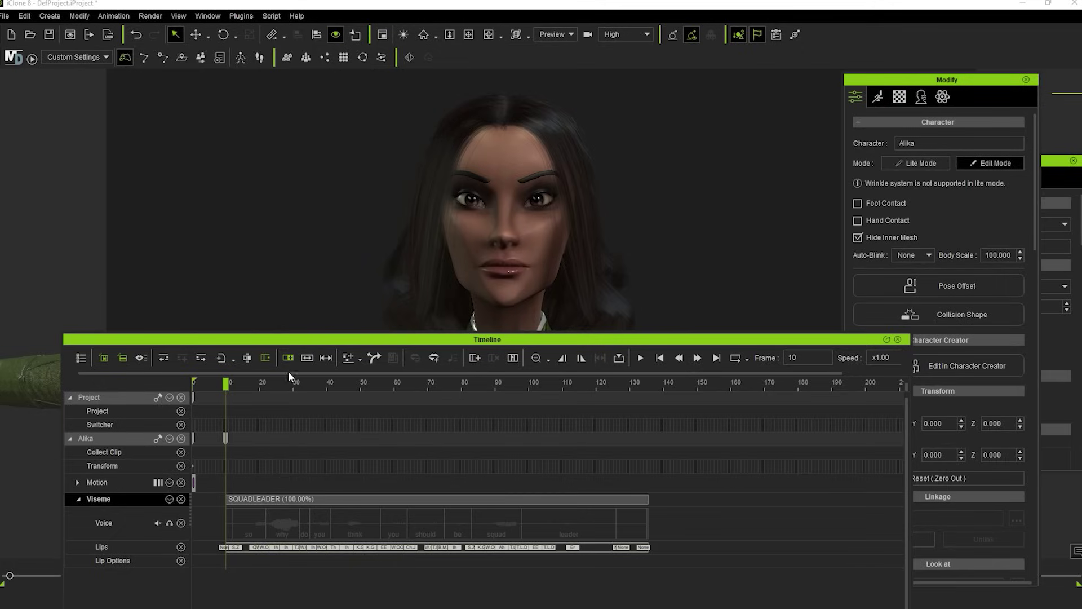
key("space")
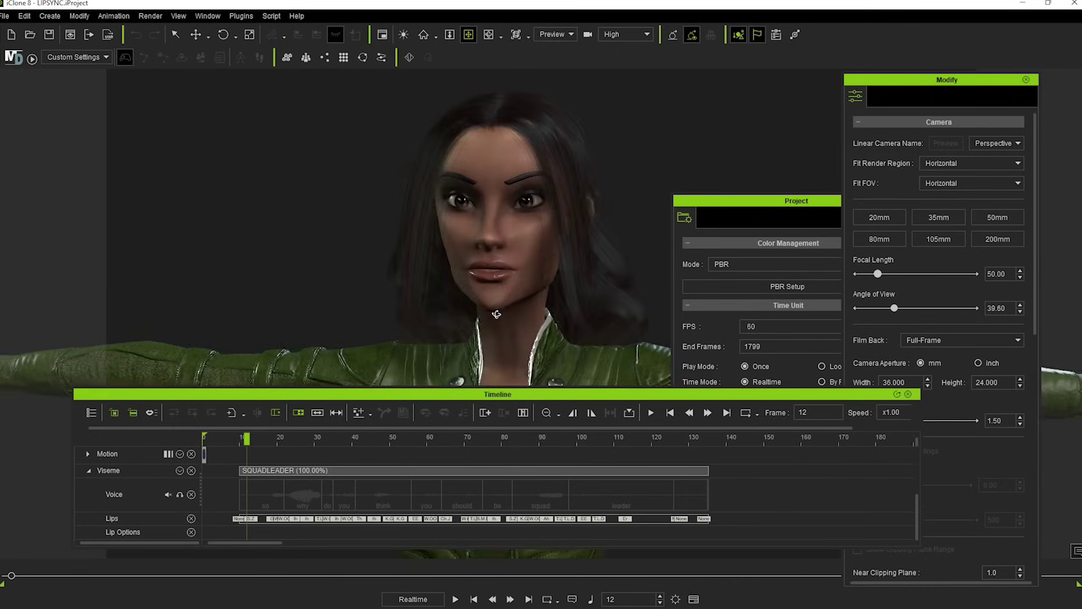
scroll(496, 314, "up", 5)
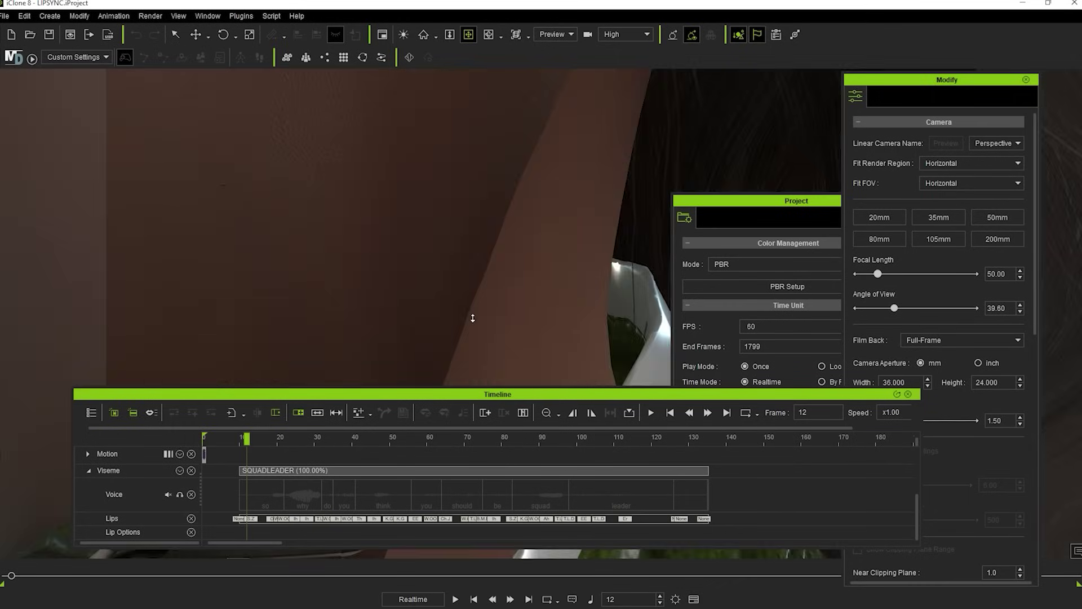
scroll(473, 315, "down", 3)
right_click_drag(473, 299, 467, 378)
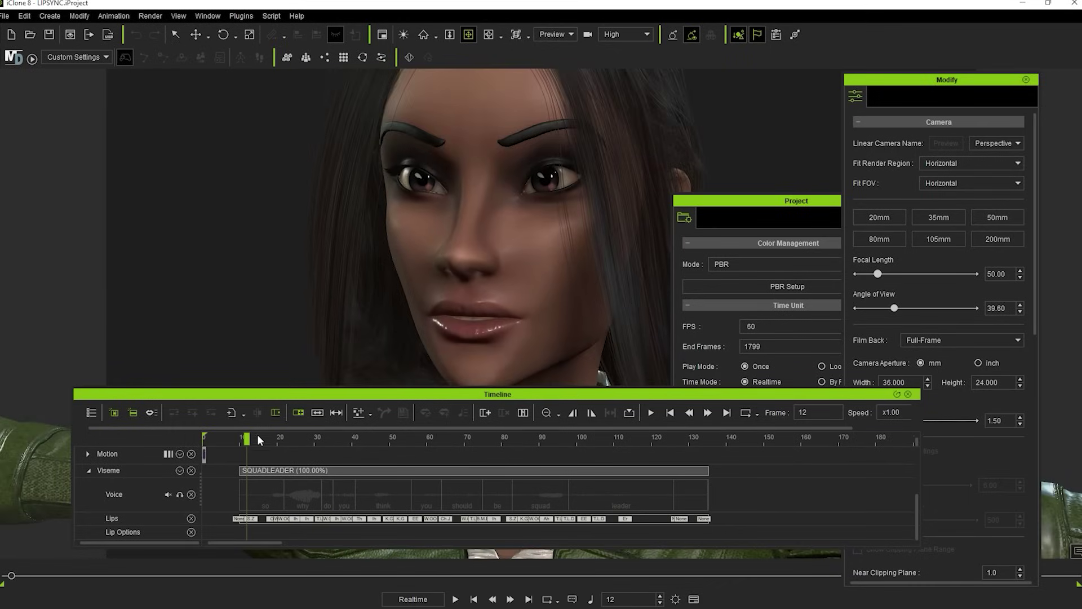
key("space")
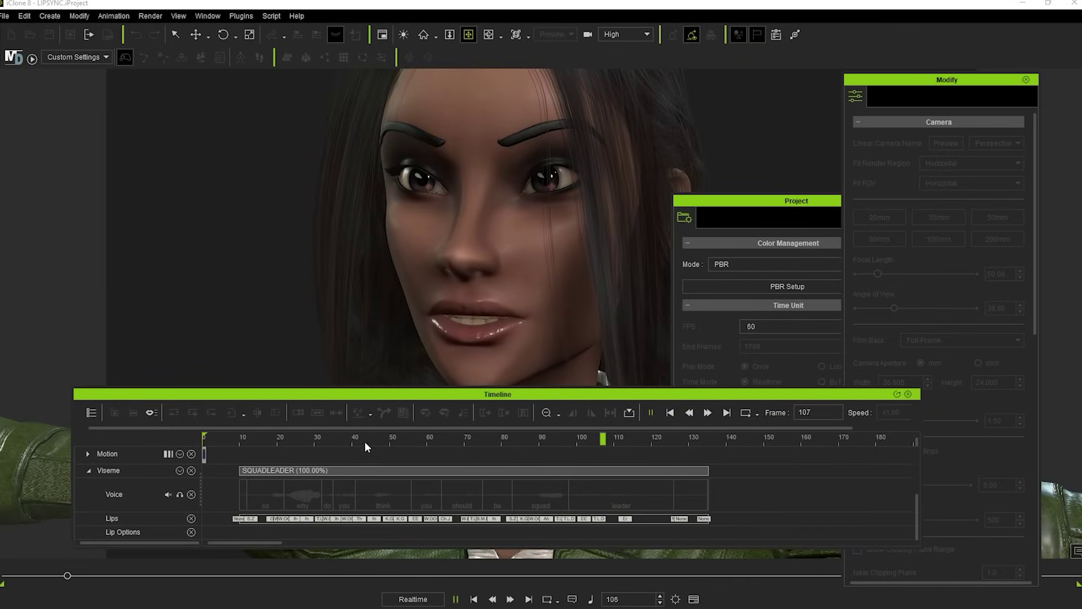
key("space")
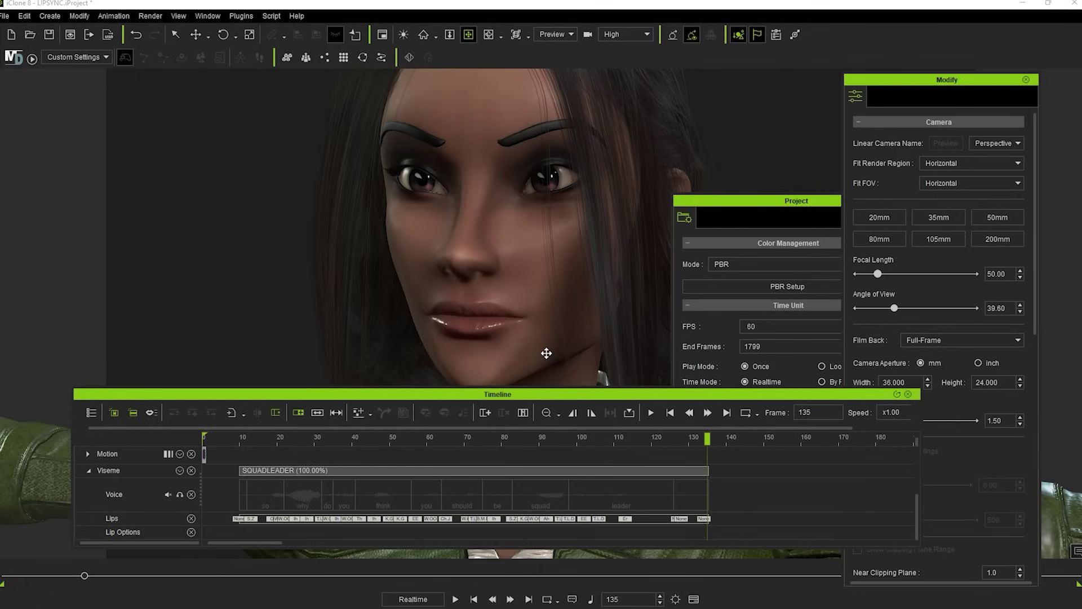
scroll(546, 353, "down", 3)
mouse_move(545, 346)
right_mouse_down()
mouse_move(536, 319)
mouse_move(513, 329)
mouse_move(553, 366)
right_mouse_up()
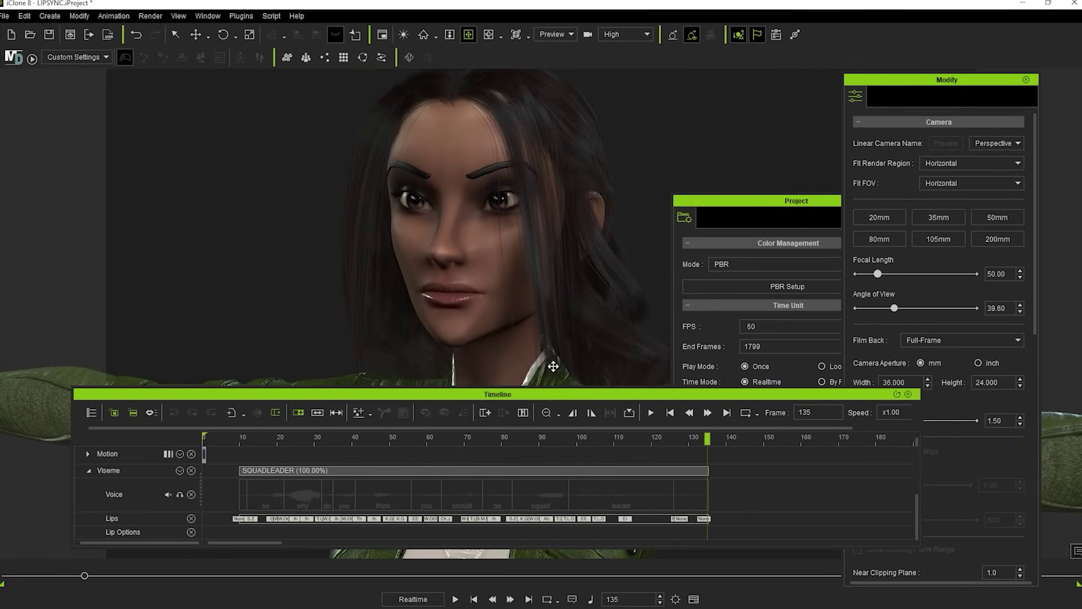
Add a Lip Options clip to the viseme clip with Smooth 1 and Clip Strength 1.2.
right_click(464, 471)
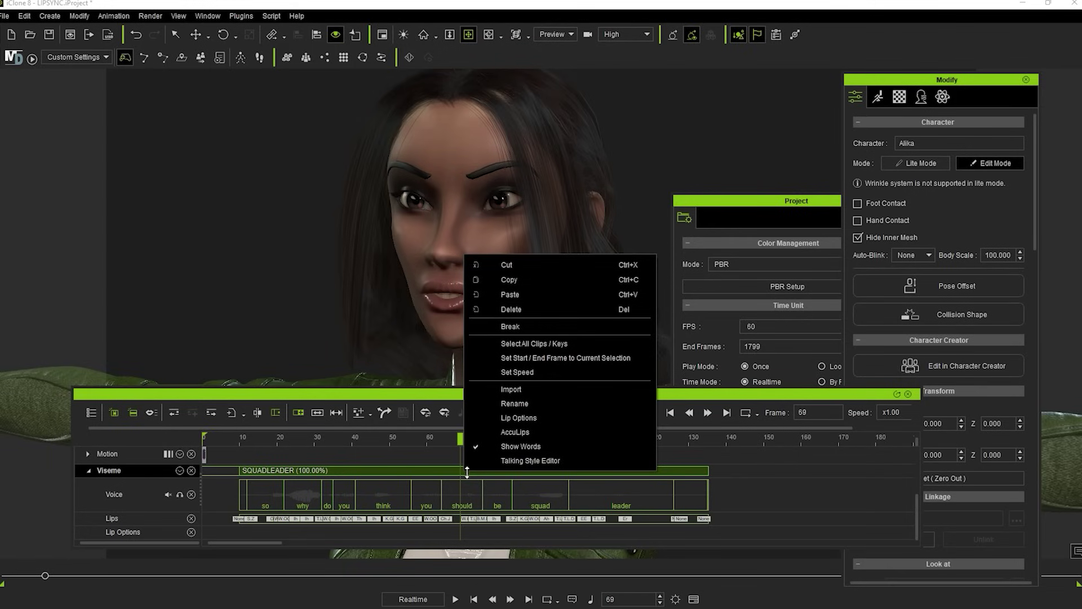
left_click(518, 418)
left_click(728, 350)
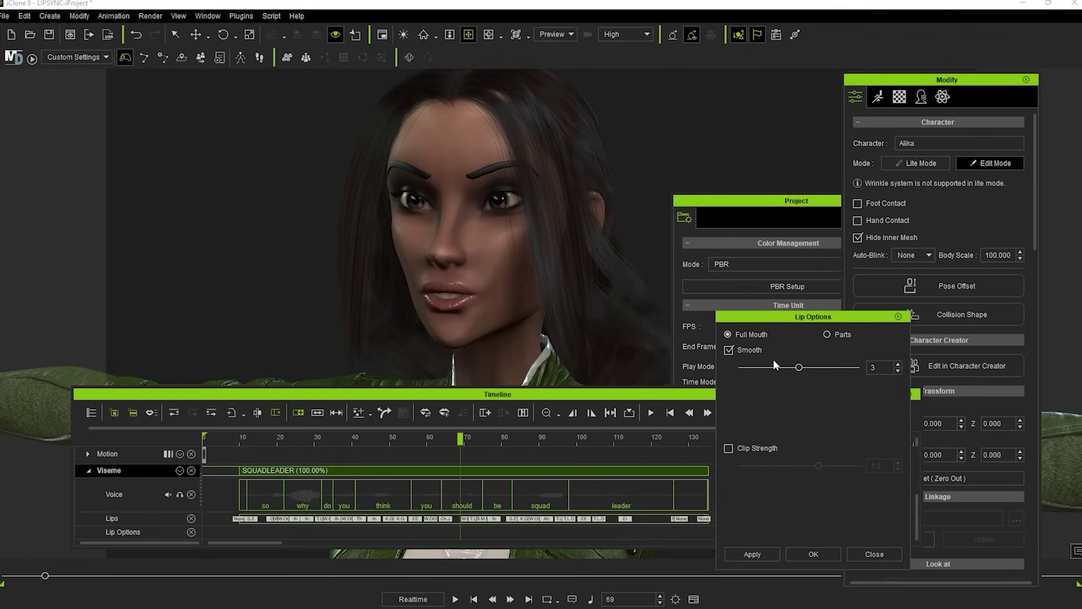
left_click(728, 449)
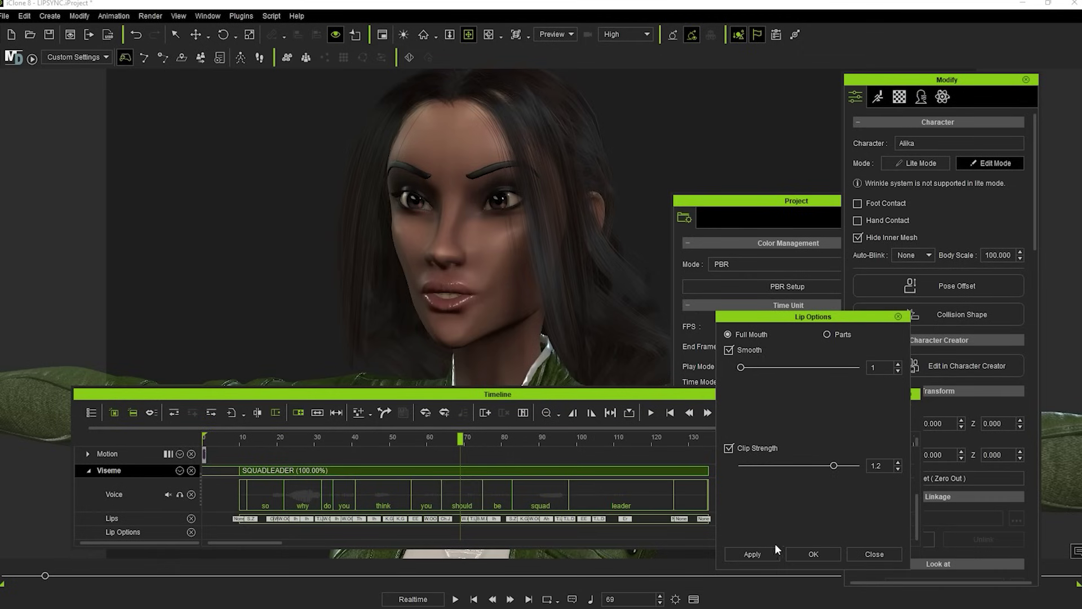
left_click(759, 552)
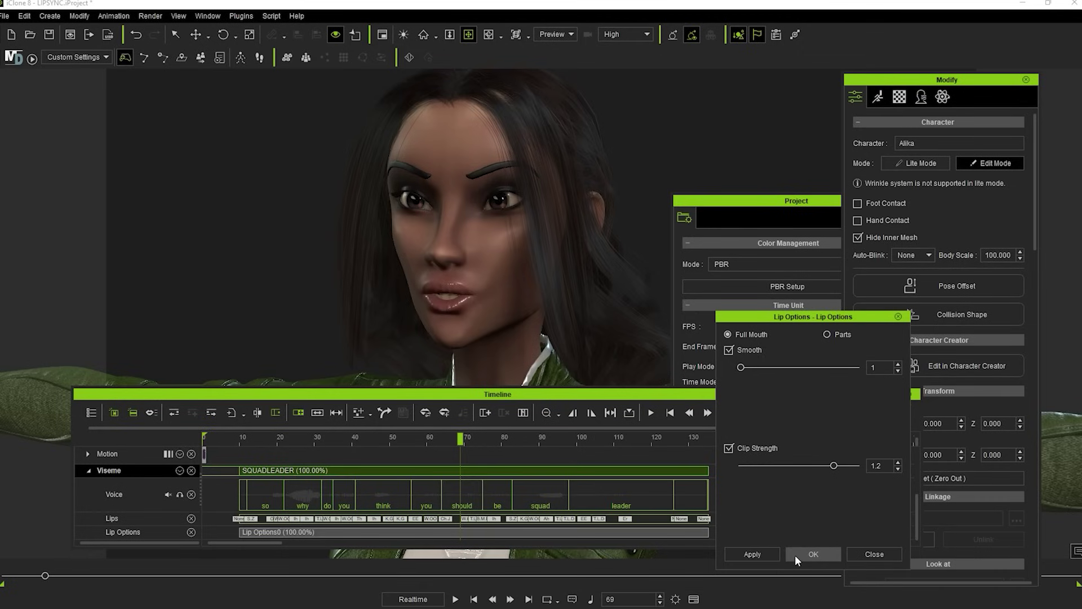
left_click(811, 554)
Play the speech from frame 10 to preview the smoothed lip-sync.
left_click(242, 438)
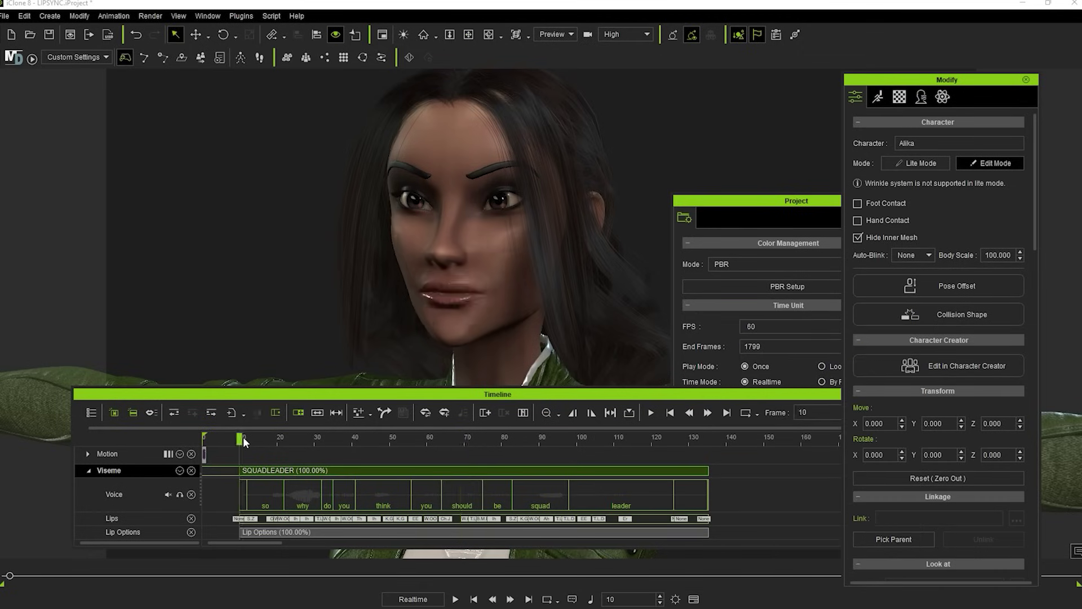
key("space")
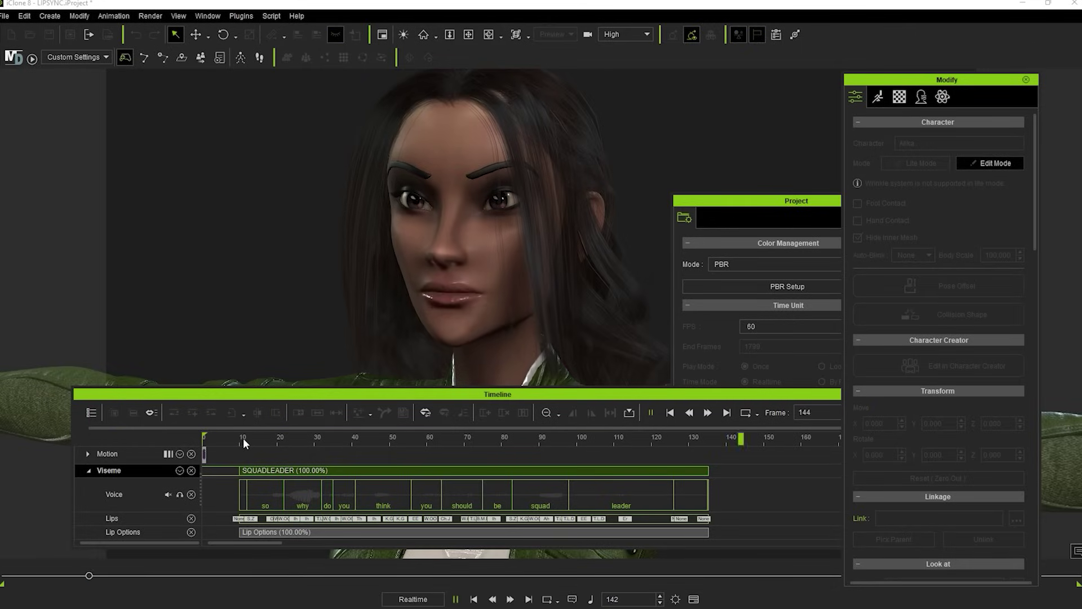
key("space")
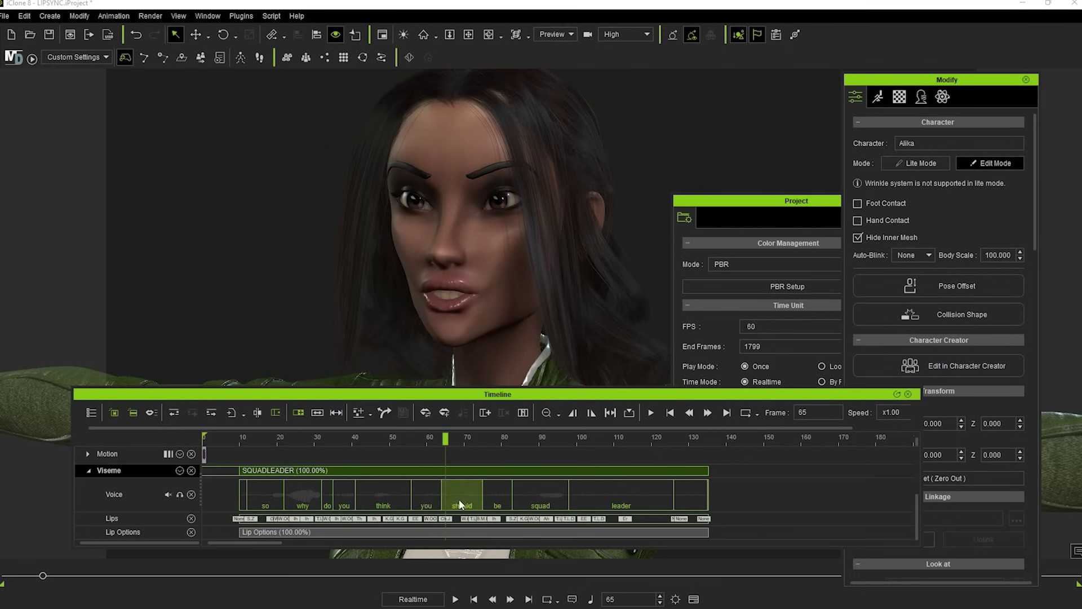
In the Talking Style Editor, raise W_OO strength to 173 and preview the speech.
right_click(445, 471)
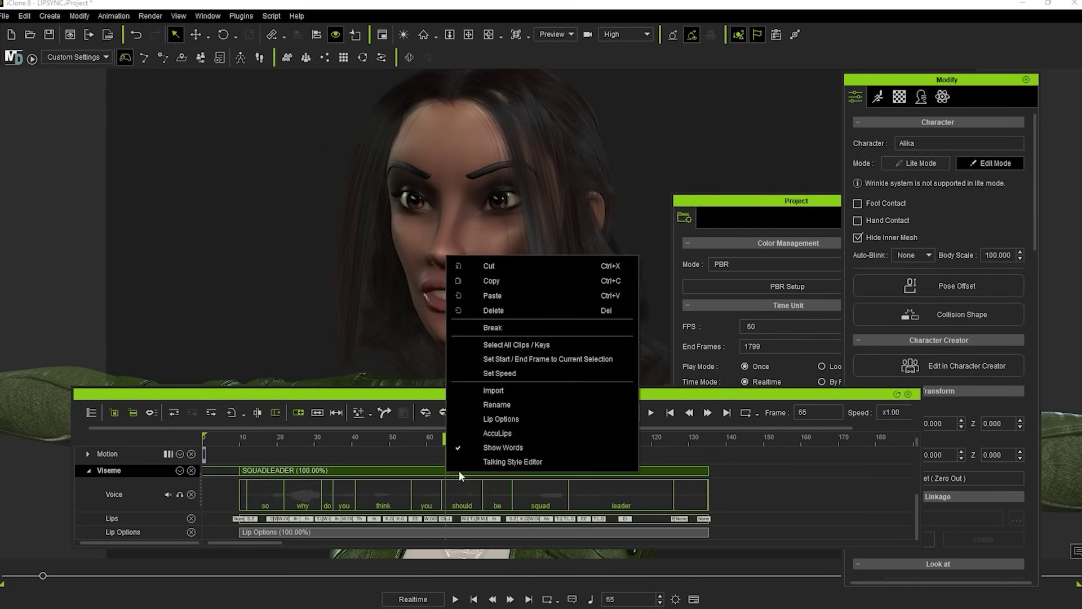
left_click(507, 463)
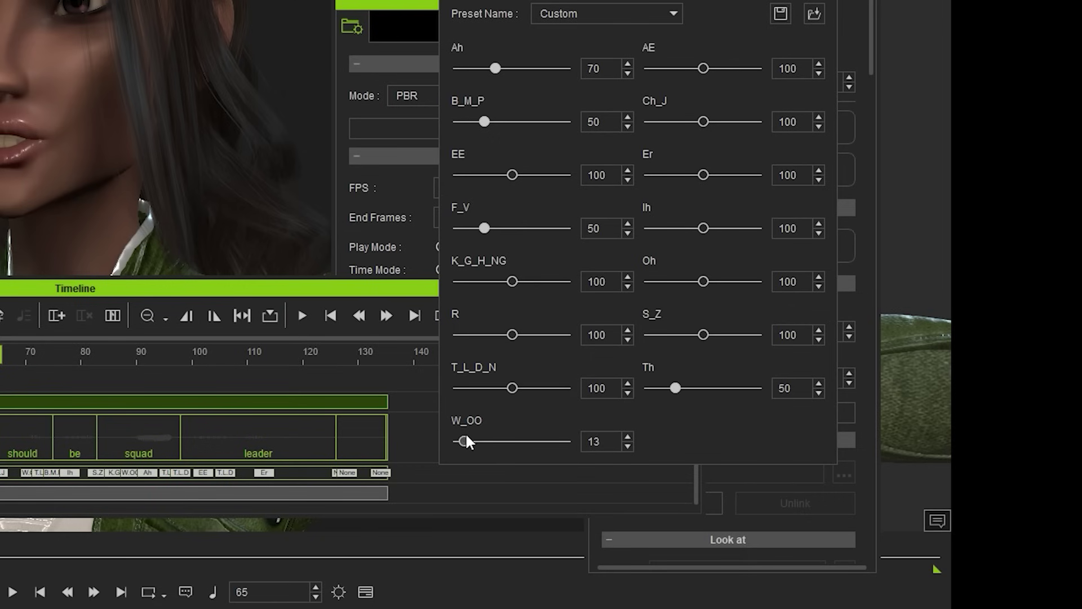
mouse_move(464, 441)
left_mouse_down()
mouse_move(565, 442)
mouse_move(483, 446)
left_mouse_up()
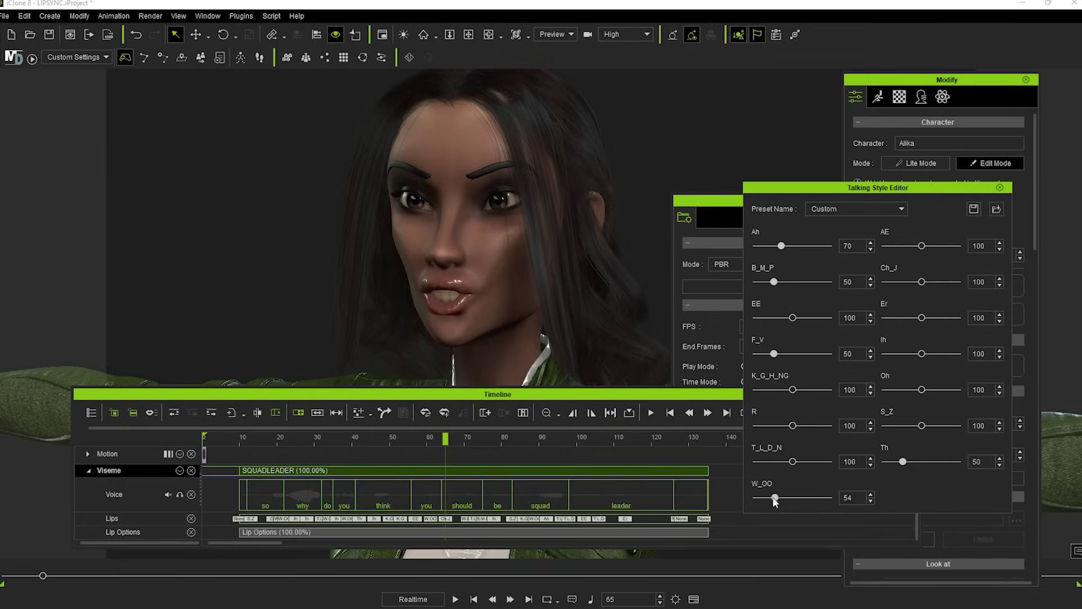
left_click_drag(774, 498, 819, 498)
left_click(399, 438)
key("space")
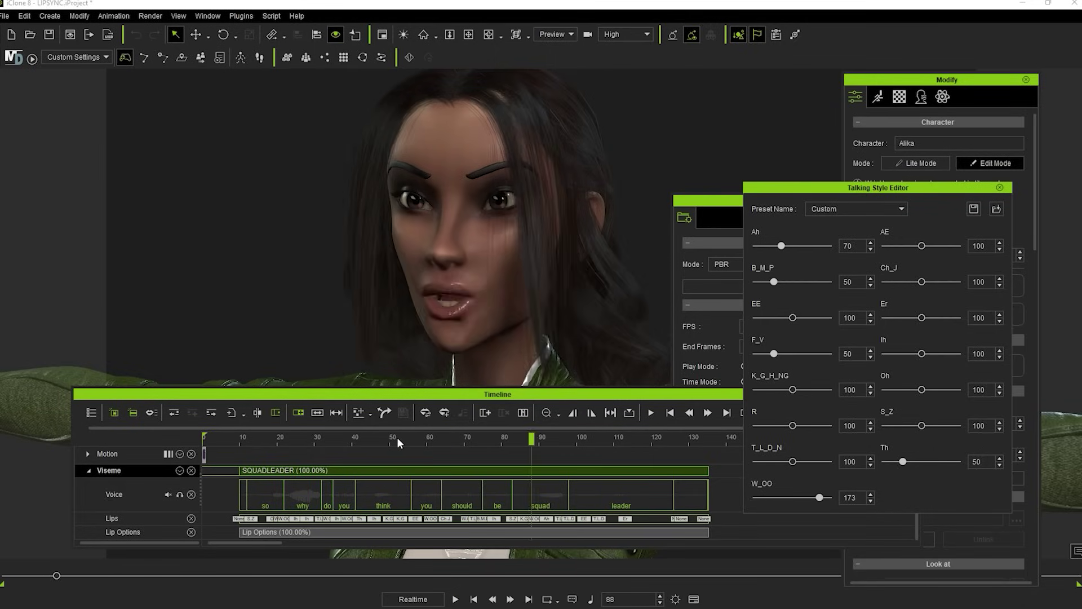
left_click_drag(398, 438, 502, 444)
Try the Type_Yelling talking style preset in playback, then switch to Type_Whispering.
left_click(725, 163)
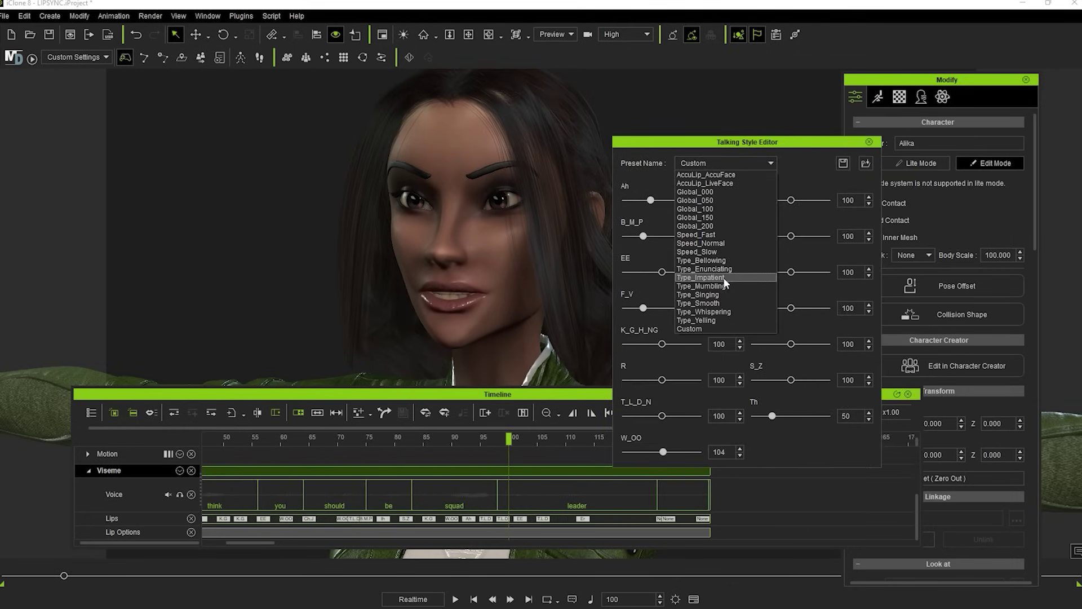
left_click(708, 320)
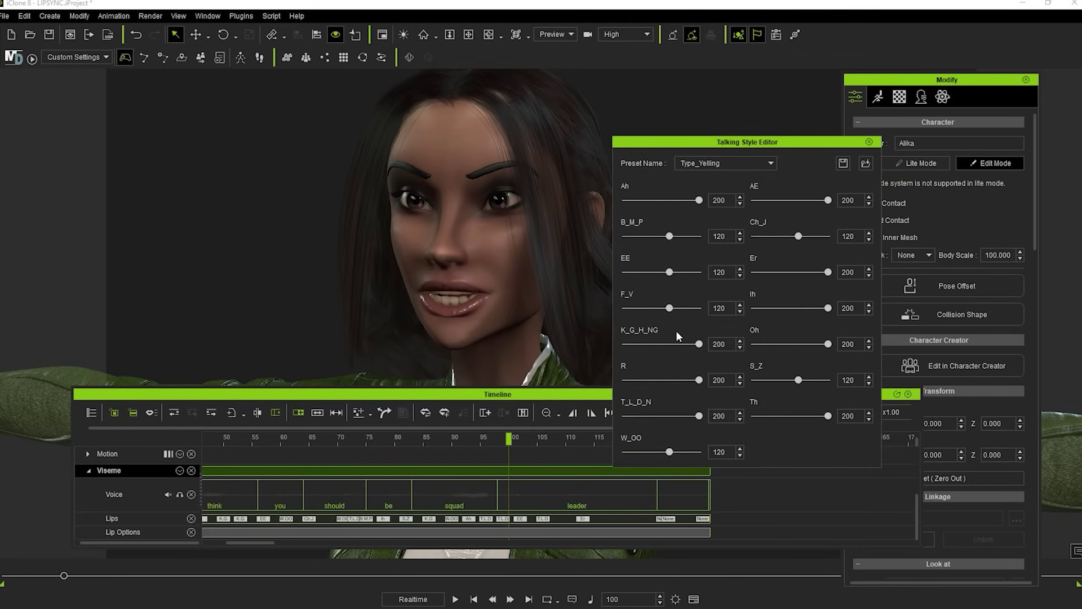
left_click(292, 439)
key("space")
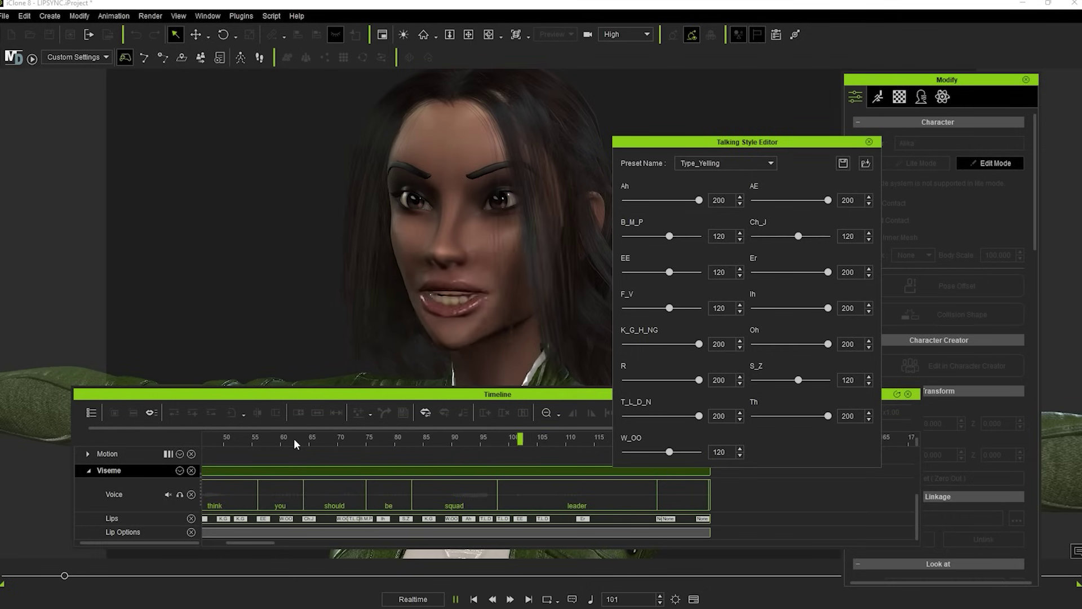
key("space")
left_click(753, 164)
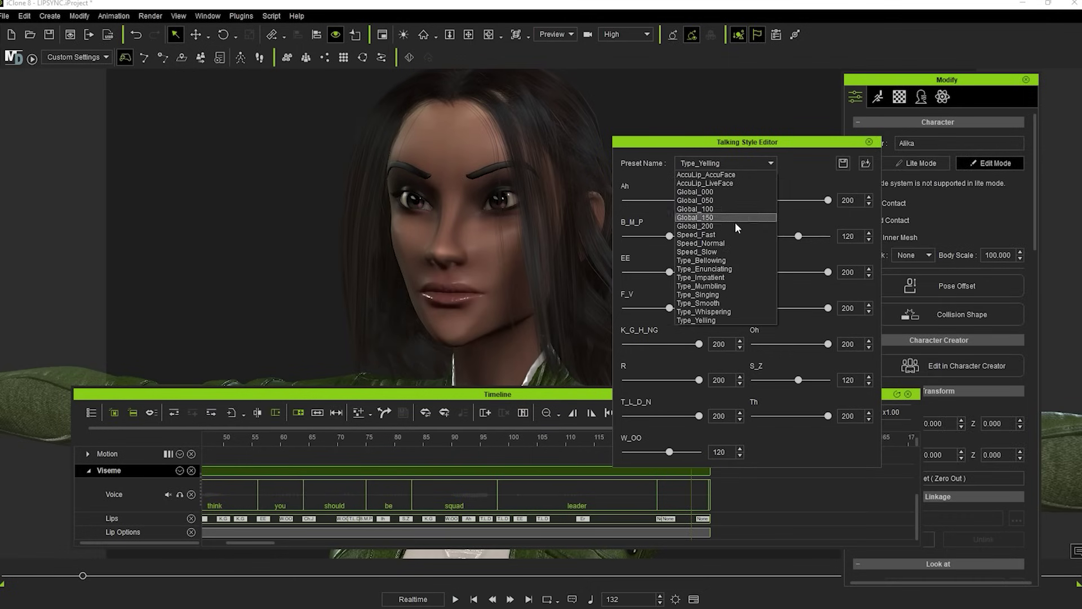
left_click(725, 310)
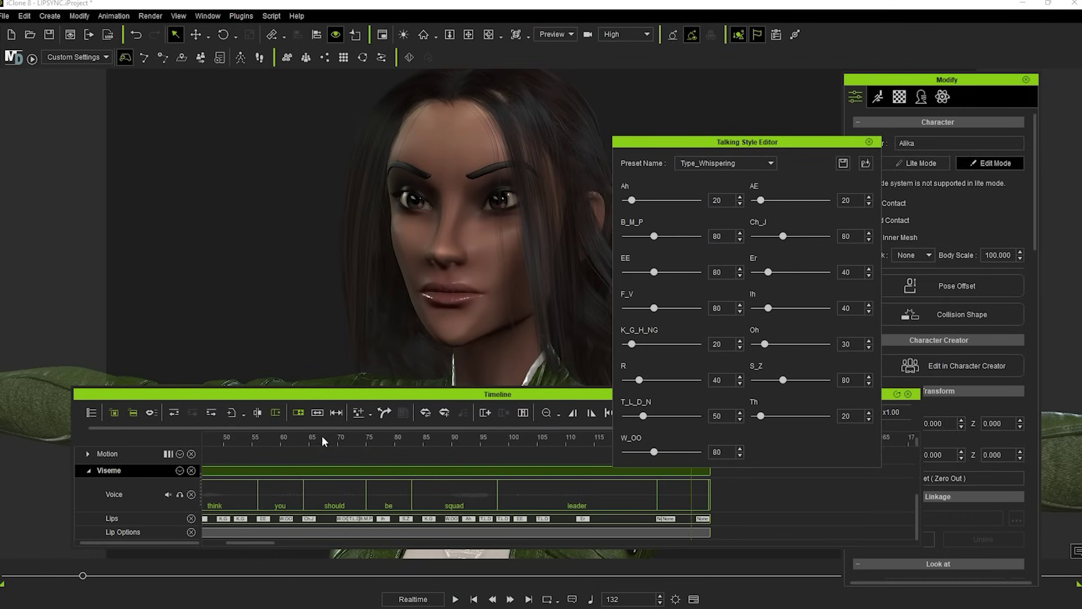
left_click(304, 439)
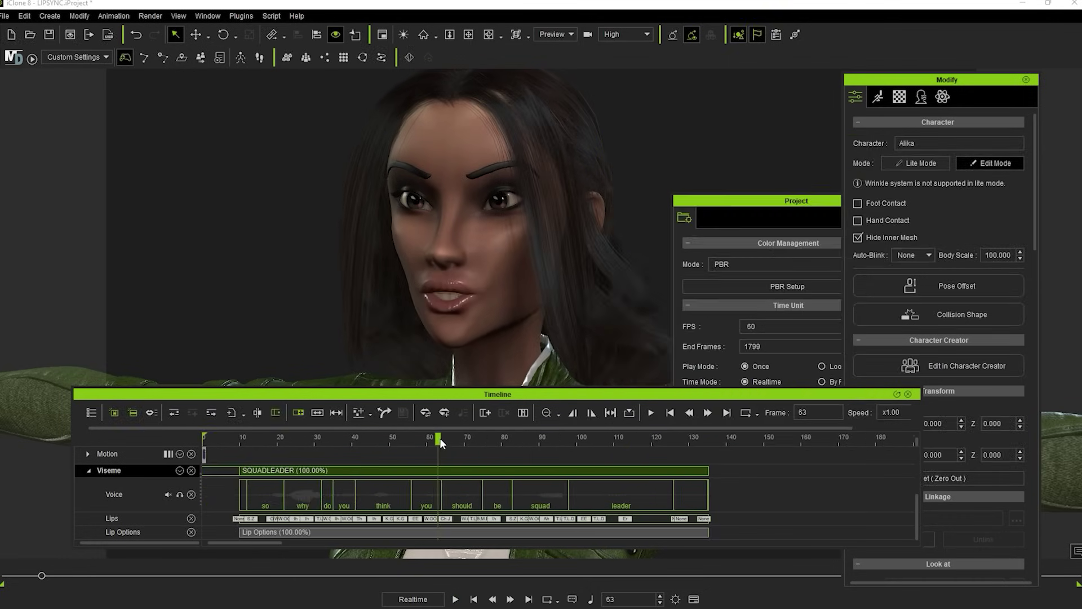
Set the W_OO lip key at frame 61 to expressiveness 200 in the Lips Editor.
left_click(429, 519)
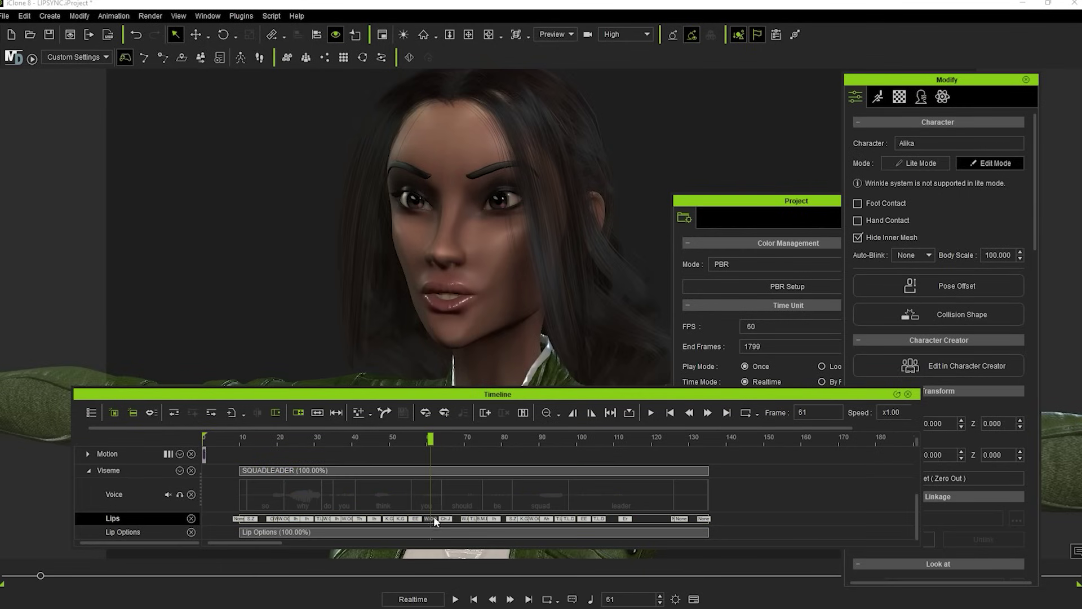
scroll(429, 516, "up", 5)
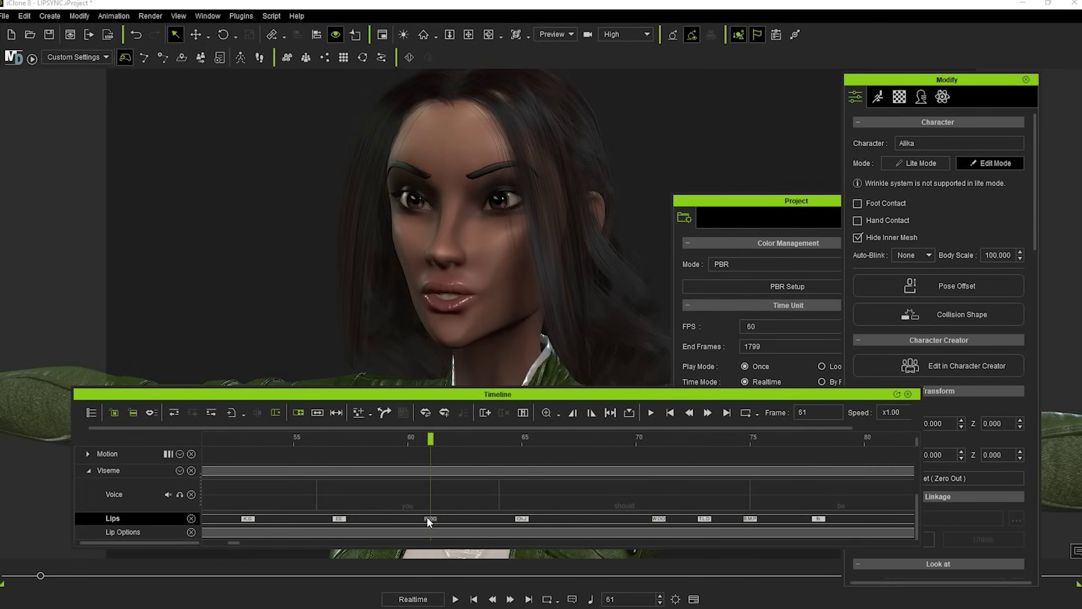
double_click(428, 517)
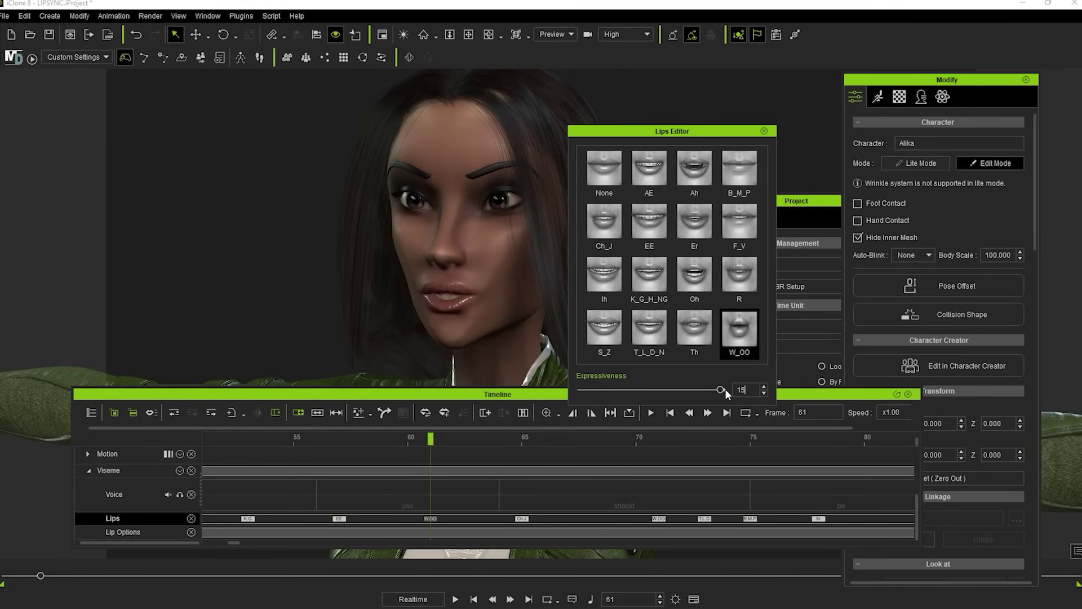
left_click_drag(755, 390, 723, 393)
type("200")
key("Return")
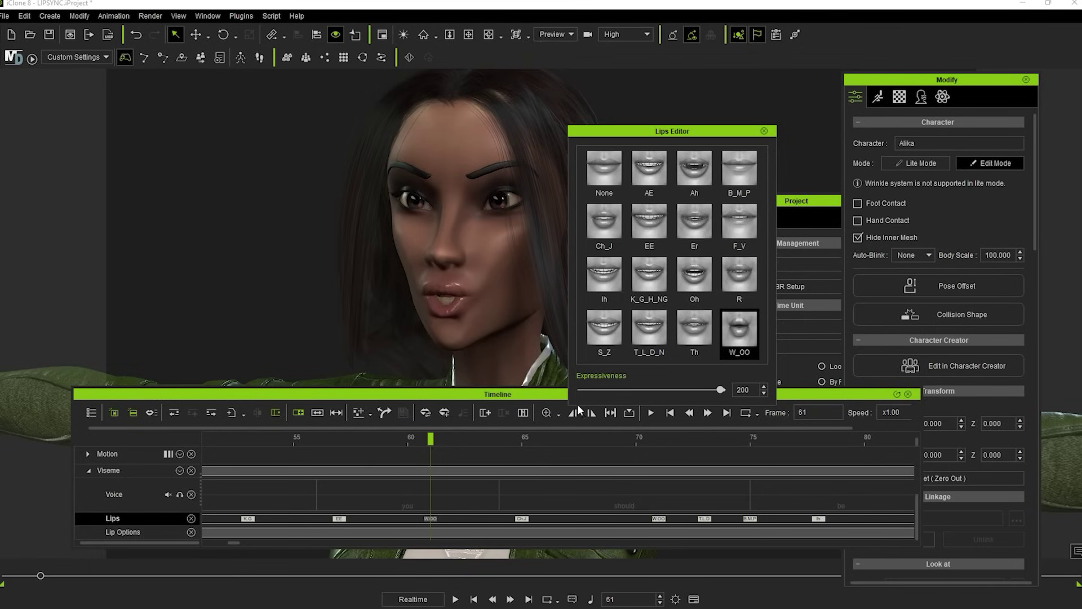
Inspect the nearby K_G, Ah, W_OO and T_L_D lip keys and play back the edit.
left_click(264, 437)
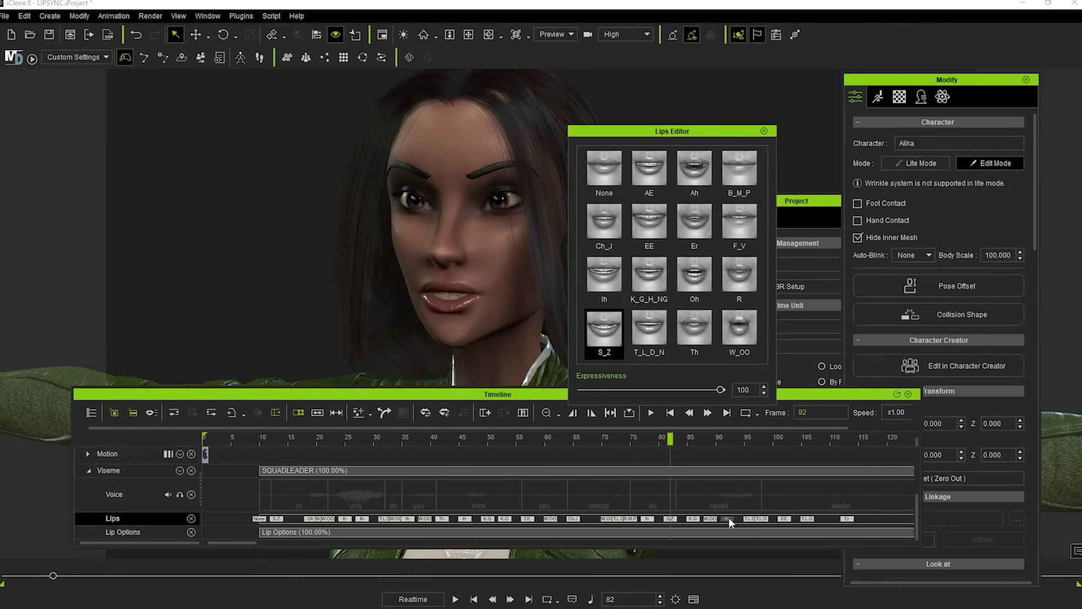
left_click(734, 518)
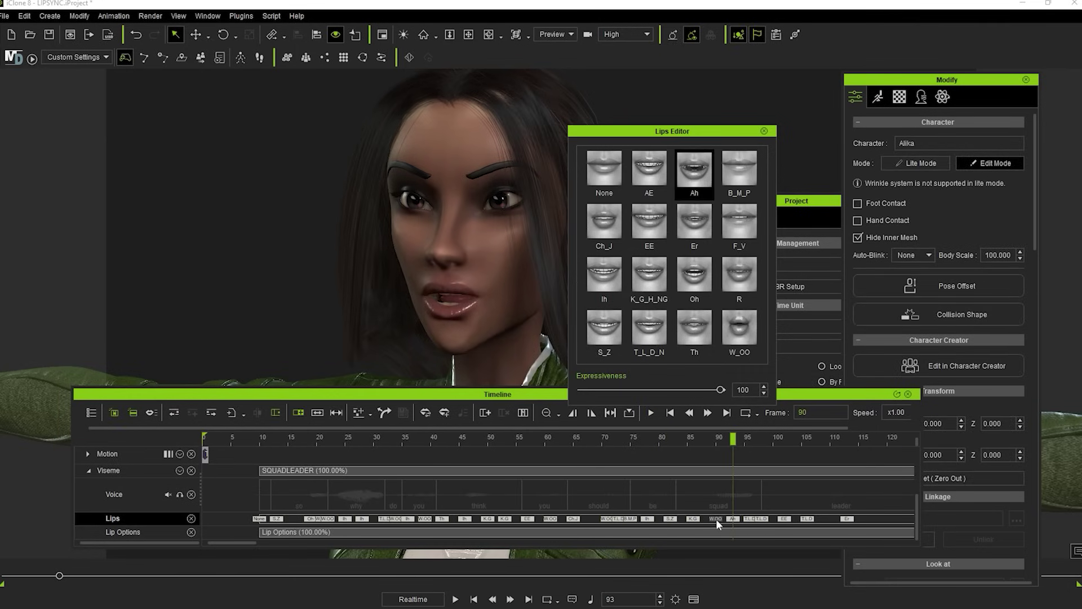
left_click(715, 518)
left_click(764, 518)
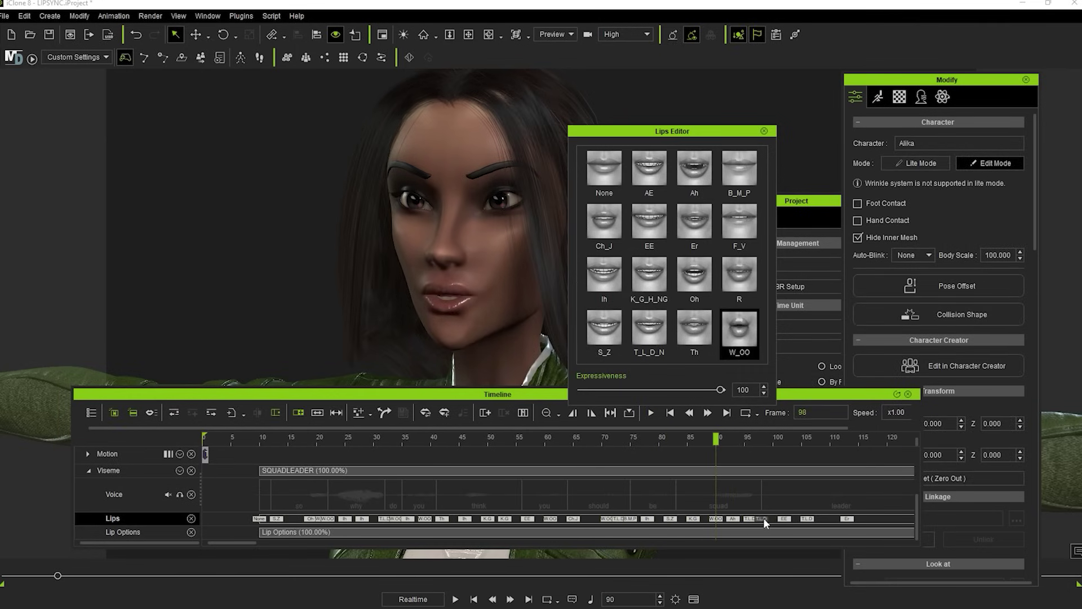
key("space")
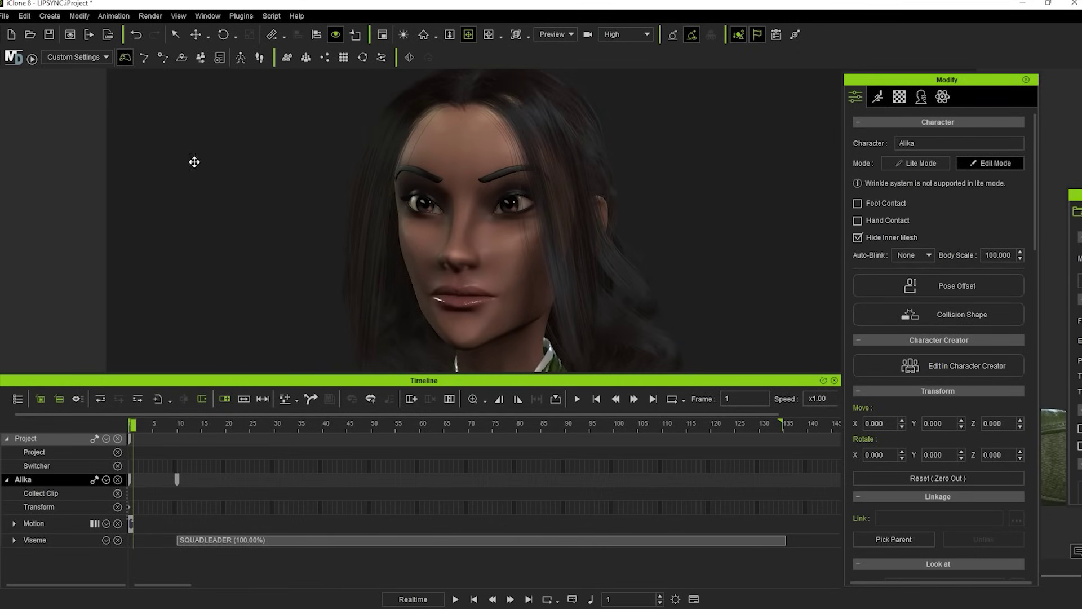
Tick Expression in Alika's track-type list to show an Expression track in the timeline.
left_click(113, 16)
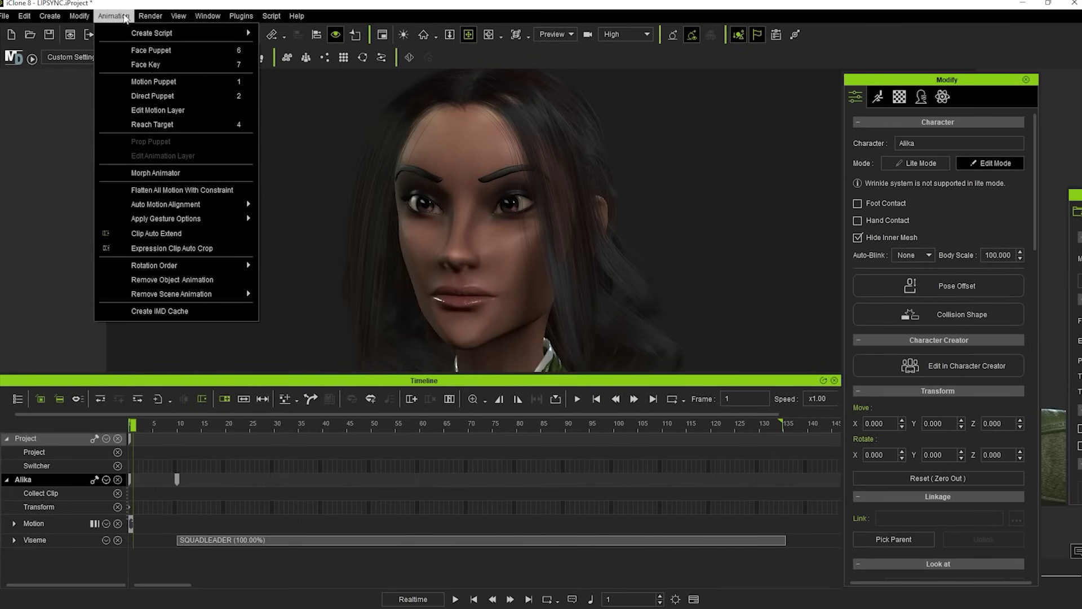
left_click(120, 16)
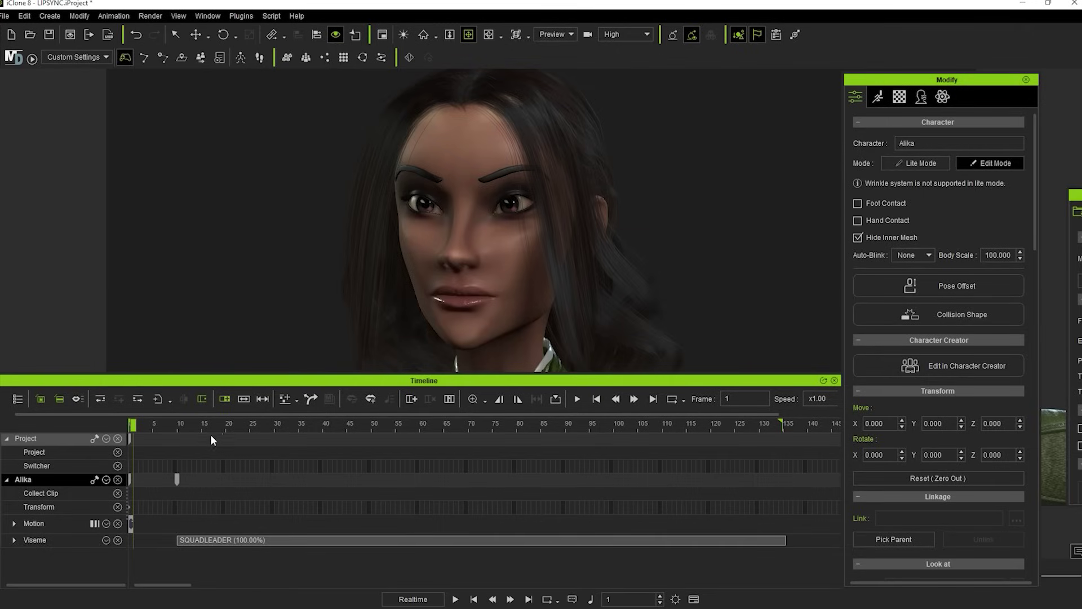
left_click(107, 479)
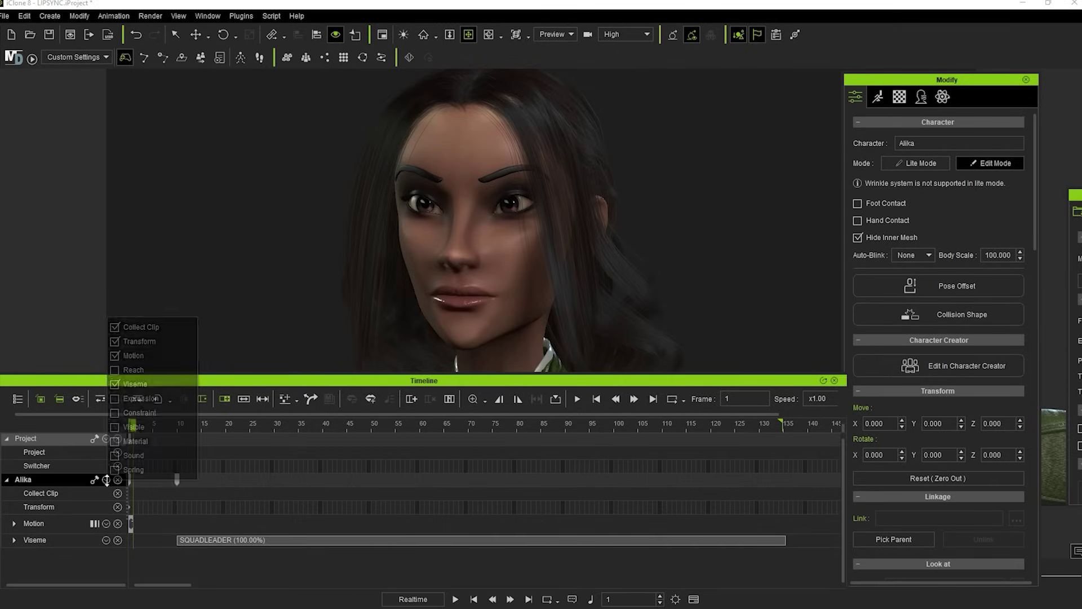
left_click(130, 398)
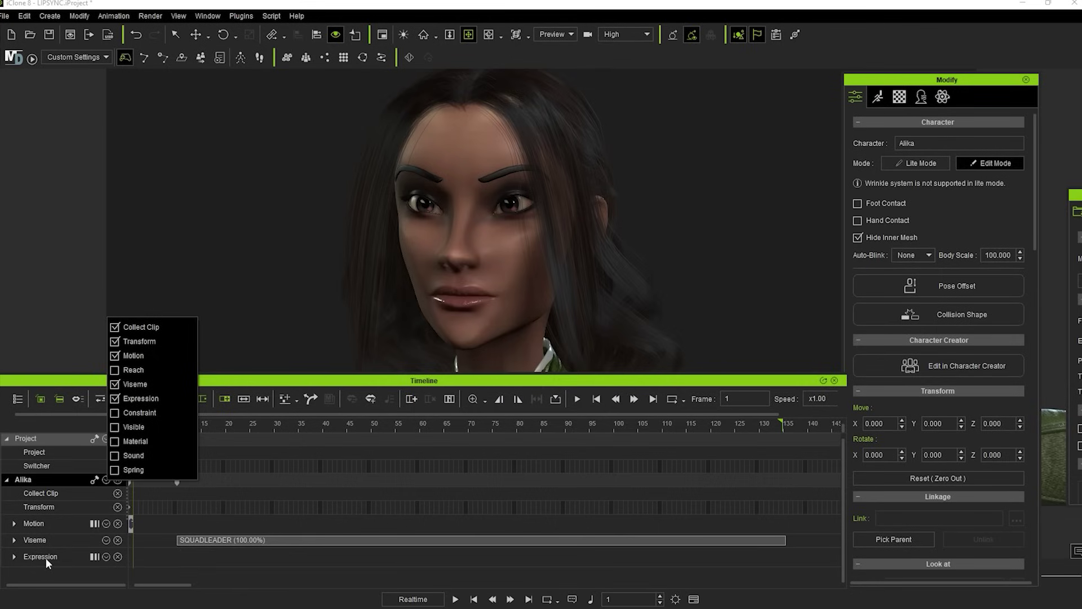
left_click(389, 376)
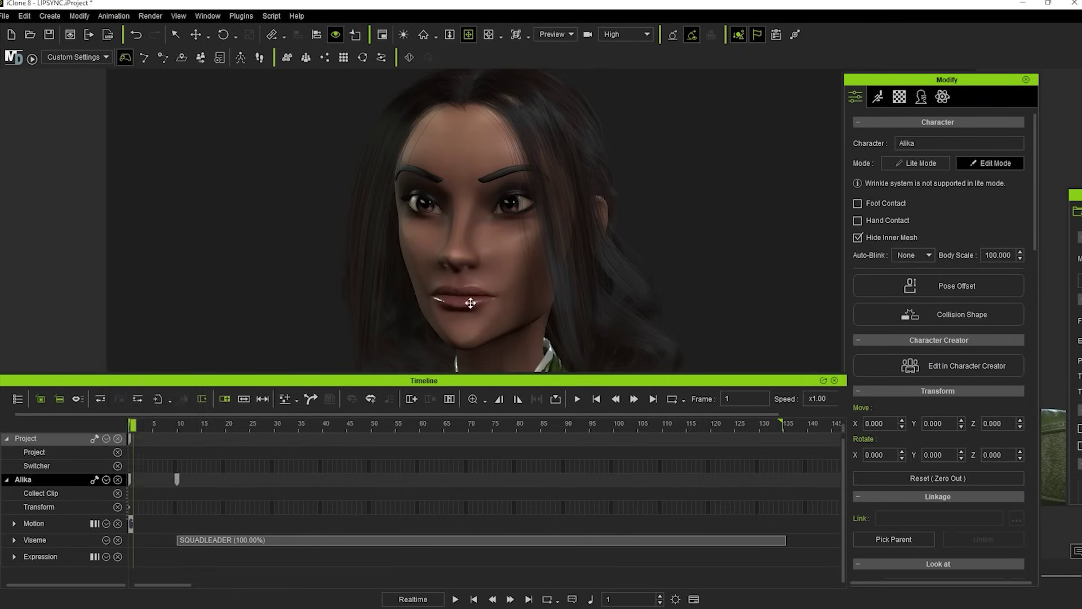
left_click(114, 16)
Open Face Puppet for Alika and preview the 01 Eyes Head Look set live.
left_click(146, 52)
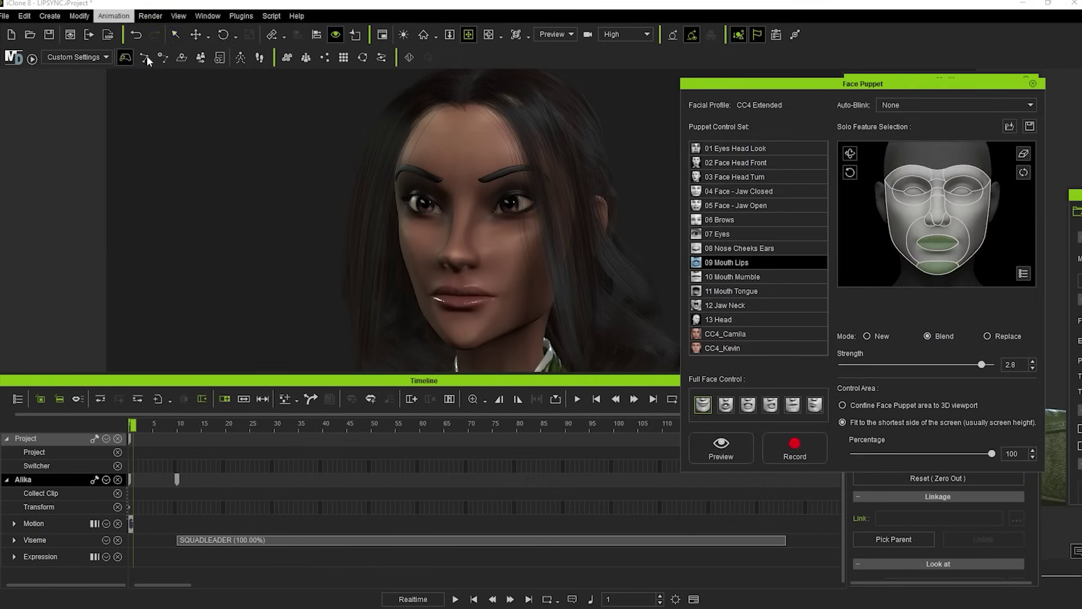
left_click(744, 149)
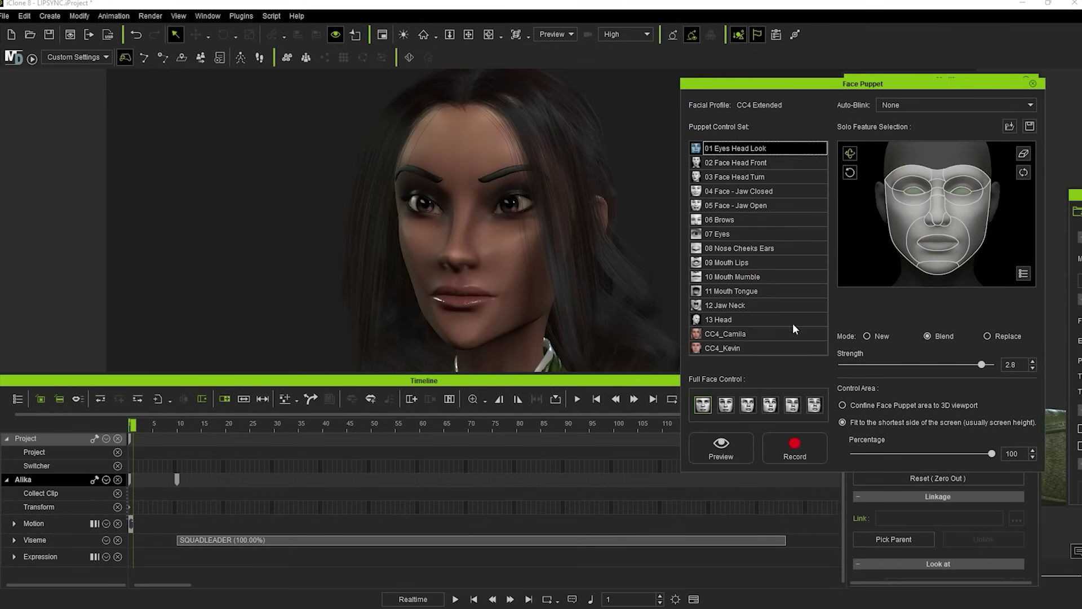
left_click(768, 405)
left_click(721, 448)
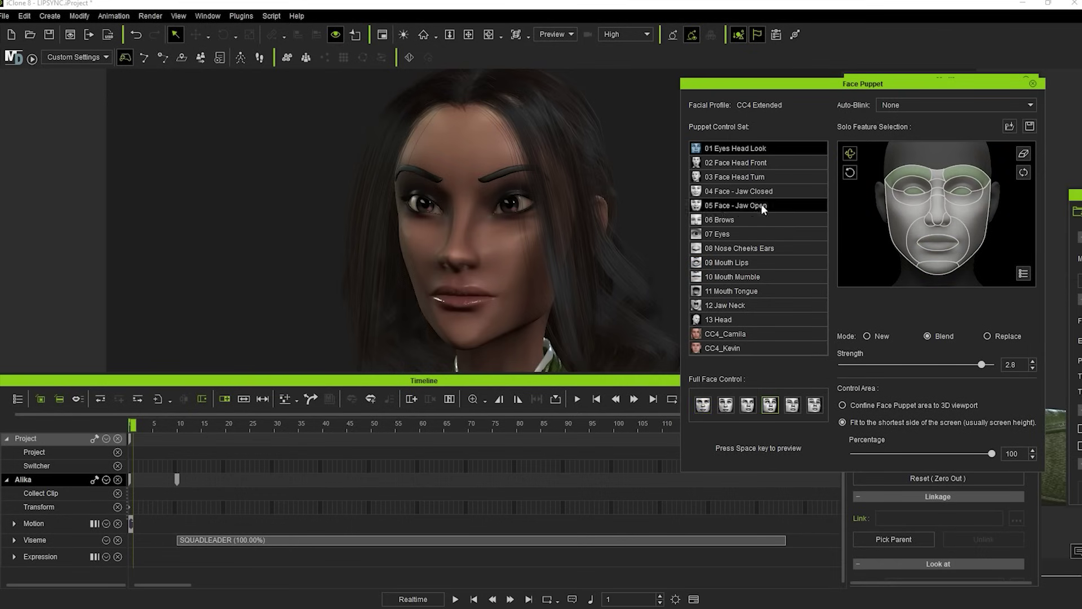
key("space")
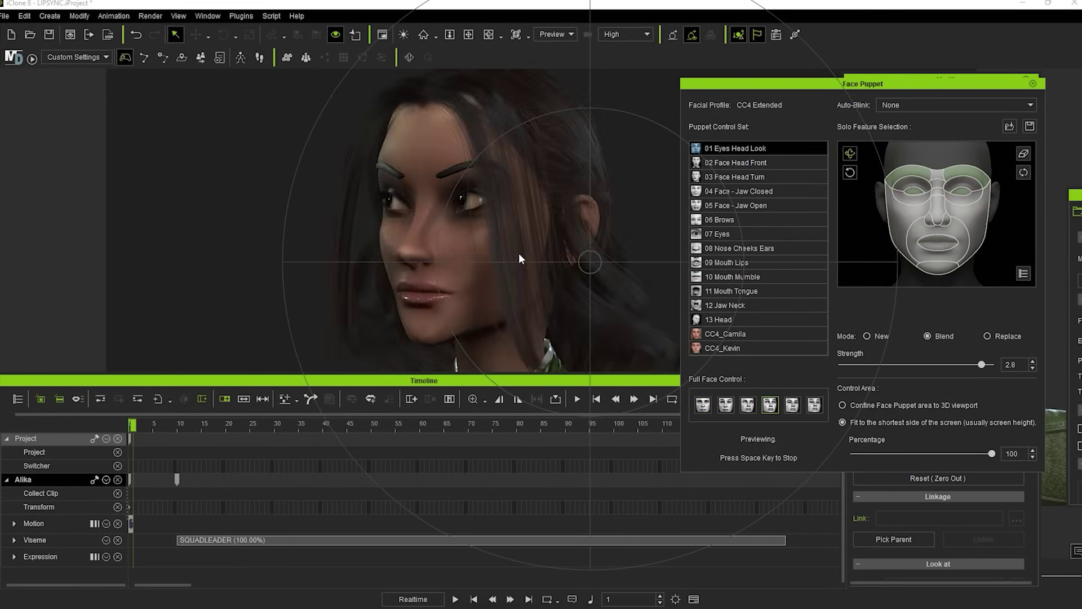
key("space")
Preview the 09 Mouth Lips puppet set live.
left_click(722, 265)
left_click(748, 404)
left_click(721, 448)
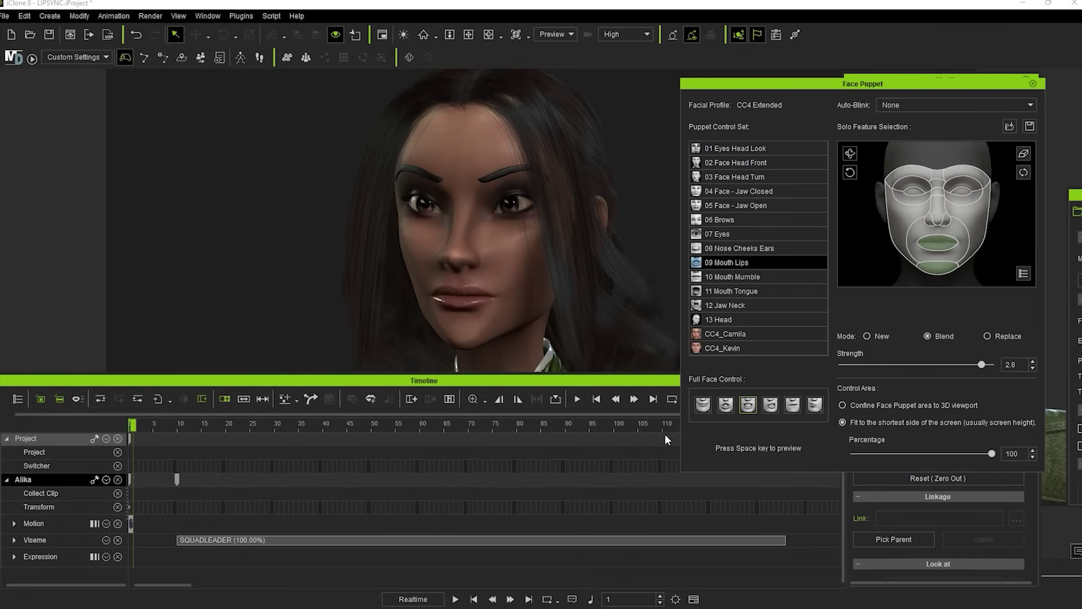
key("space")
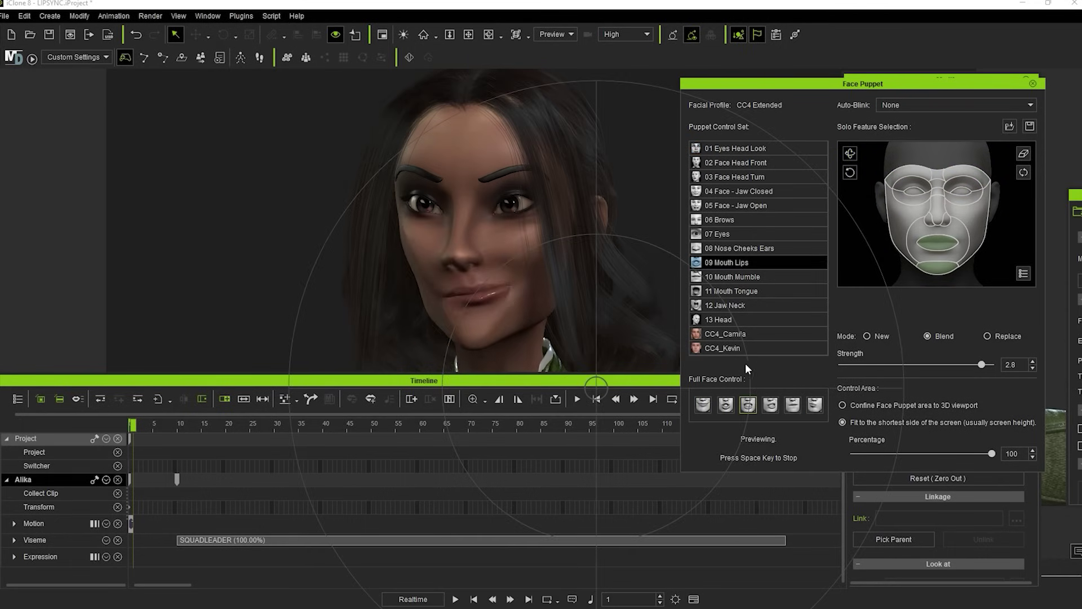
key("space")
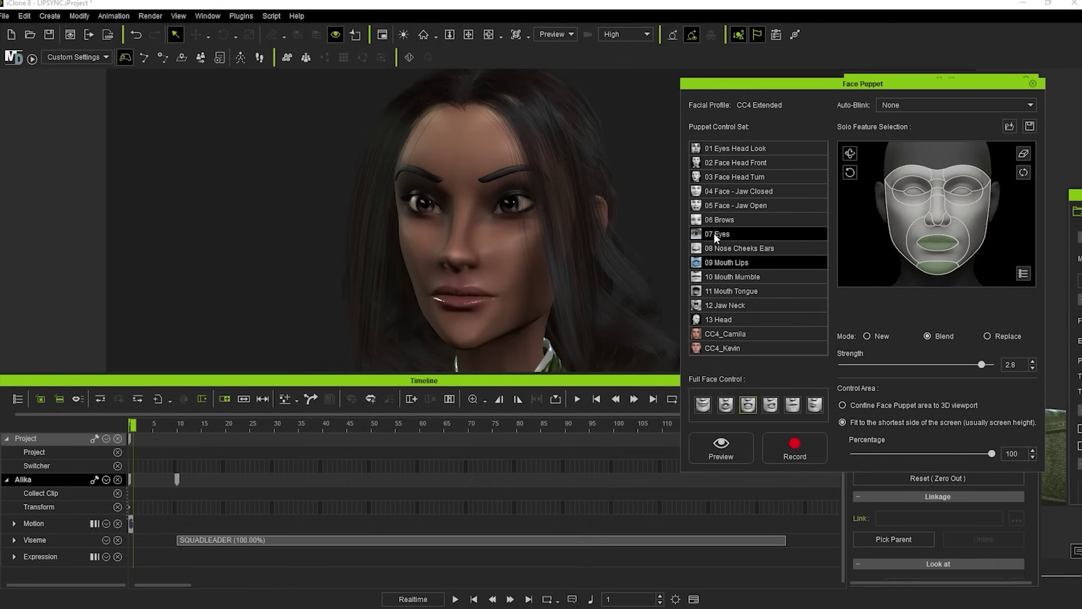
Preview the 07 Eyes puppet set live.
left_click(714, 233)
left_click(770, 404)
left_click(717, 458)
key("space")
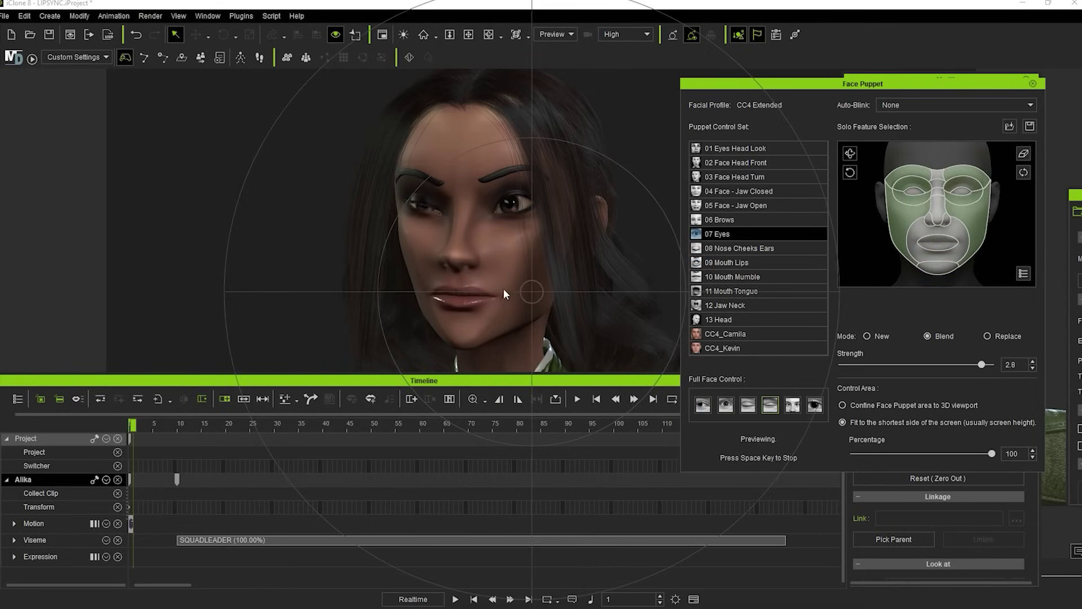
key("space")
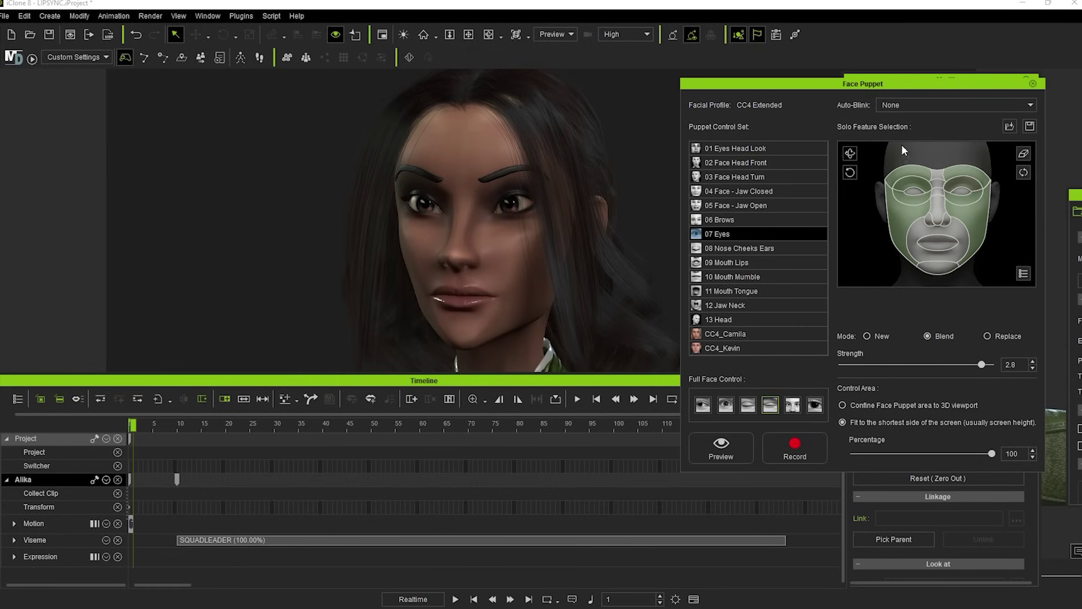
Leave auto-blink at None, re-preview 01 Eyes Head Look, then select 09 Mouth Lips.
left_click(894, 105)
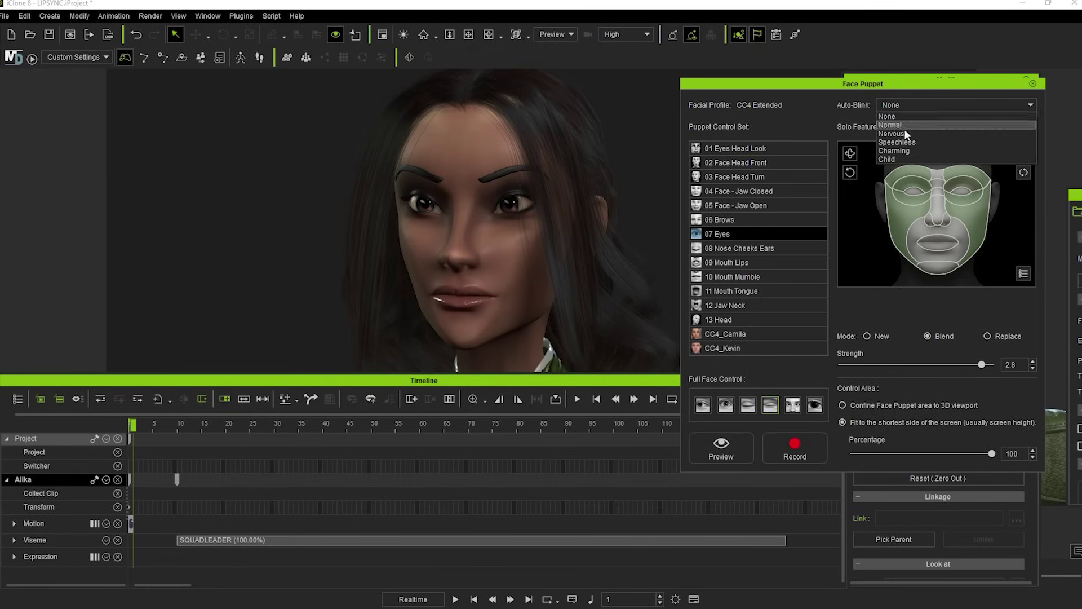
left_click(908, 102)
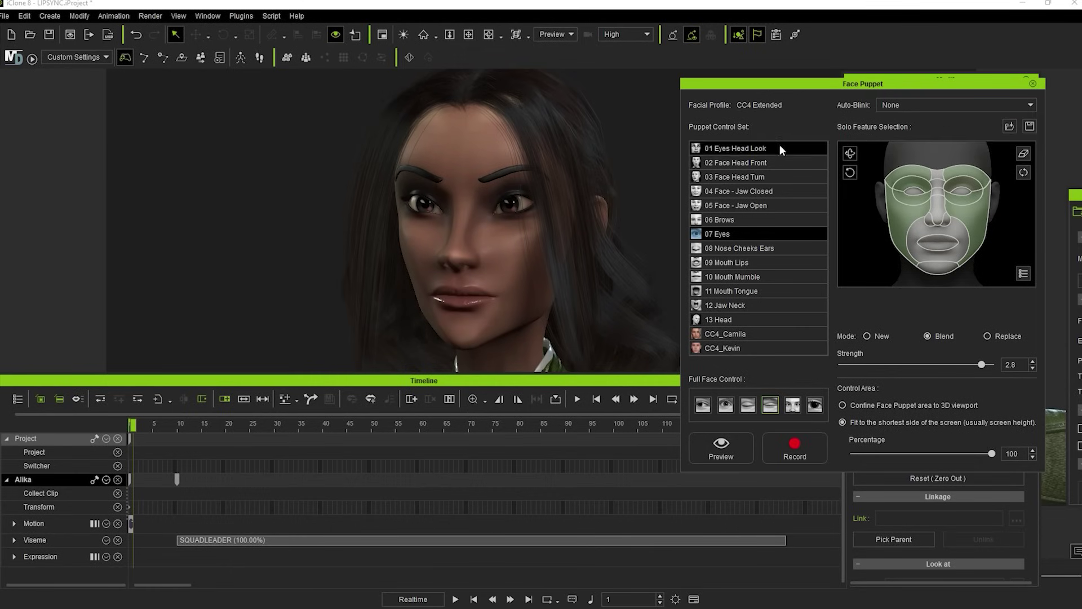
left_click(733, 148)
left_click(770, 403)
left_click(724, 448)
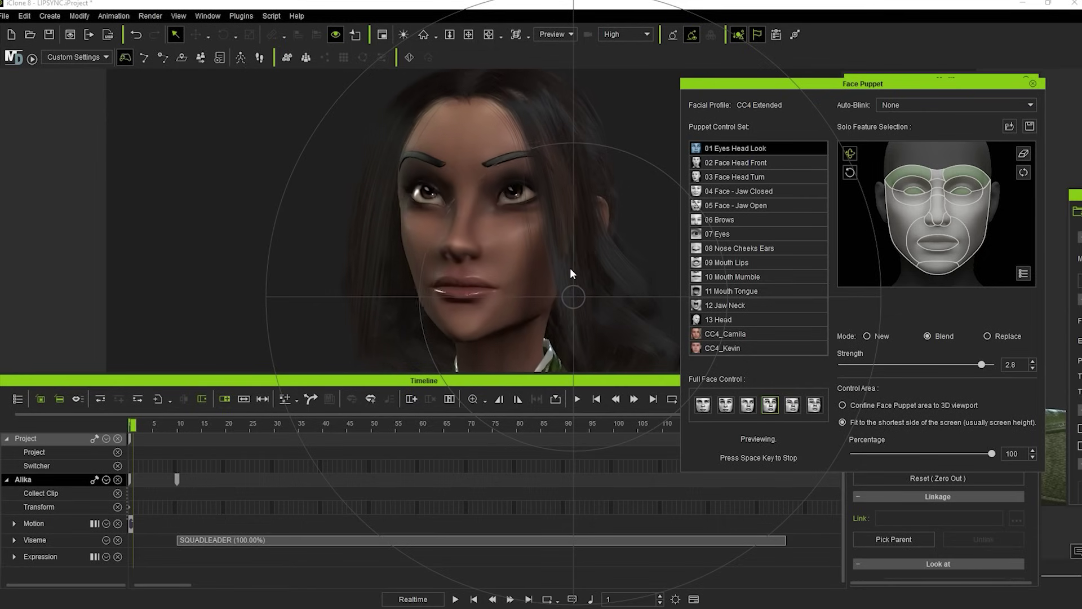
key("space")
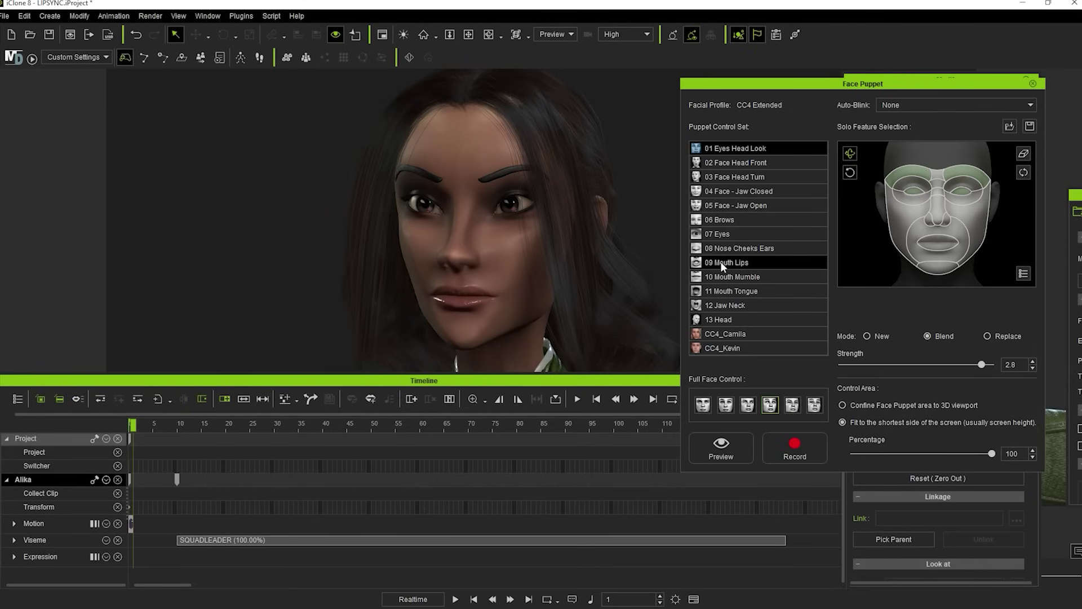
left_click(699, 262)
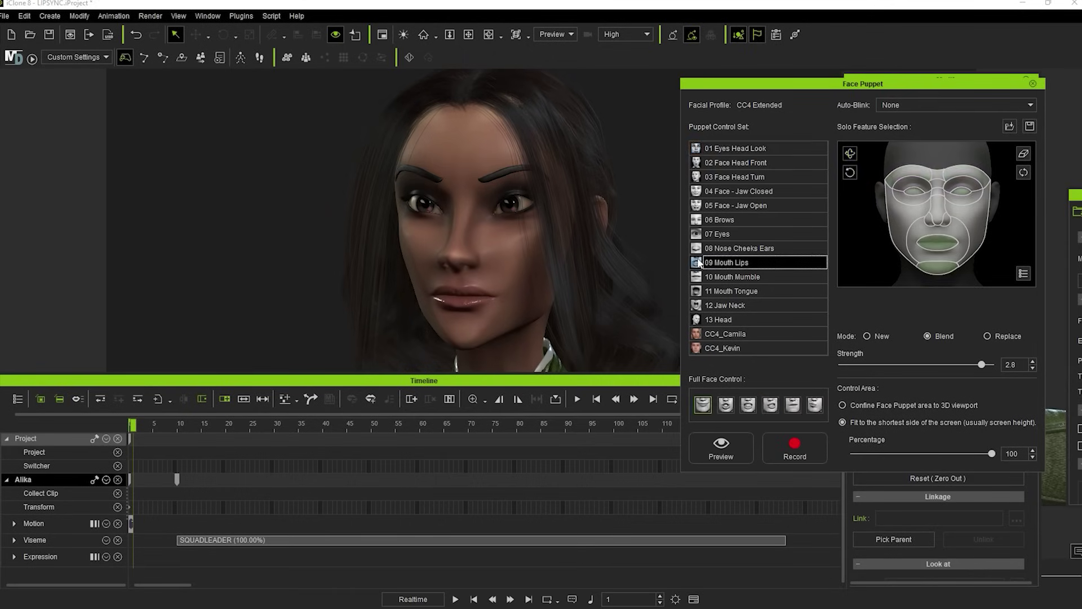
Preview lips puppeting with the fourth full-face preset and lower puppet strength to 2.1.
left_click(772, 408)
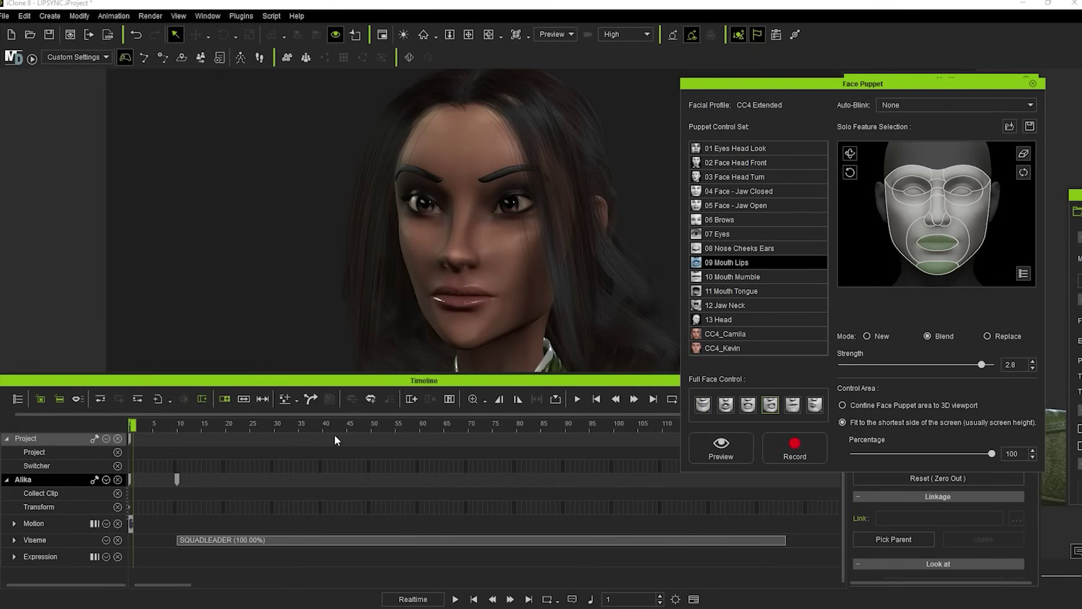
left_click_drag(157, 427, 120, 425)
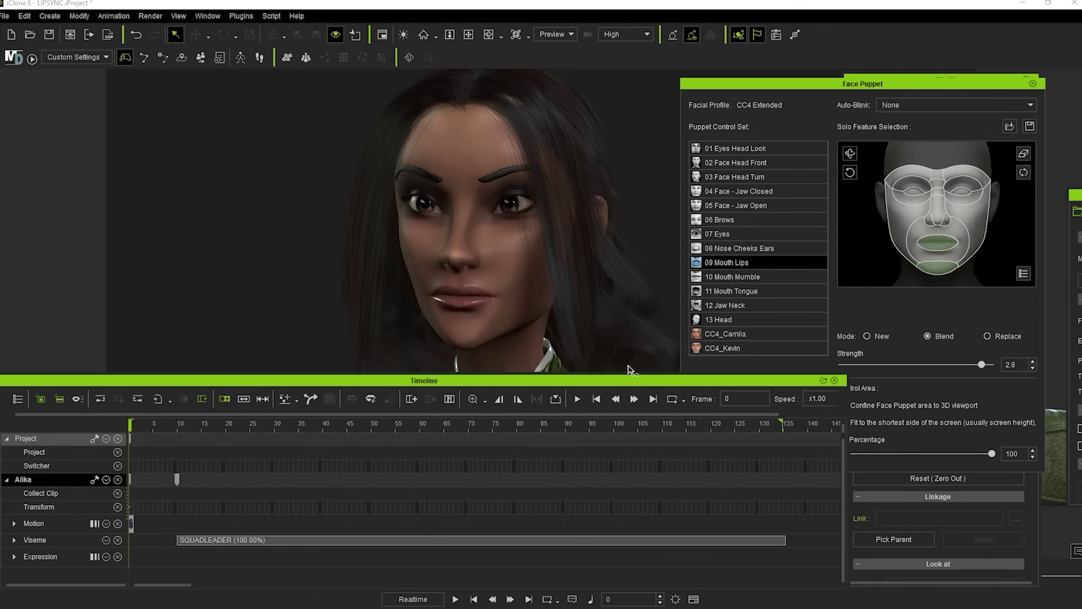
left_click(769, 117)
left_click(723, 445)
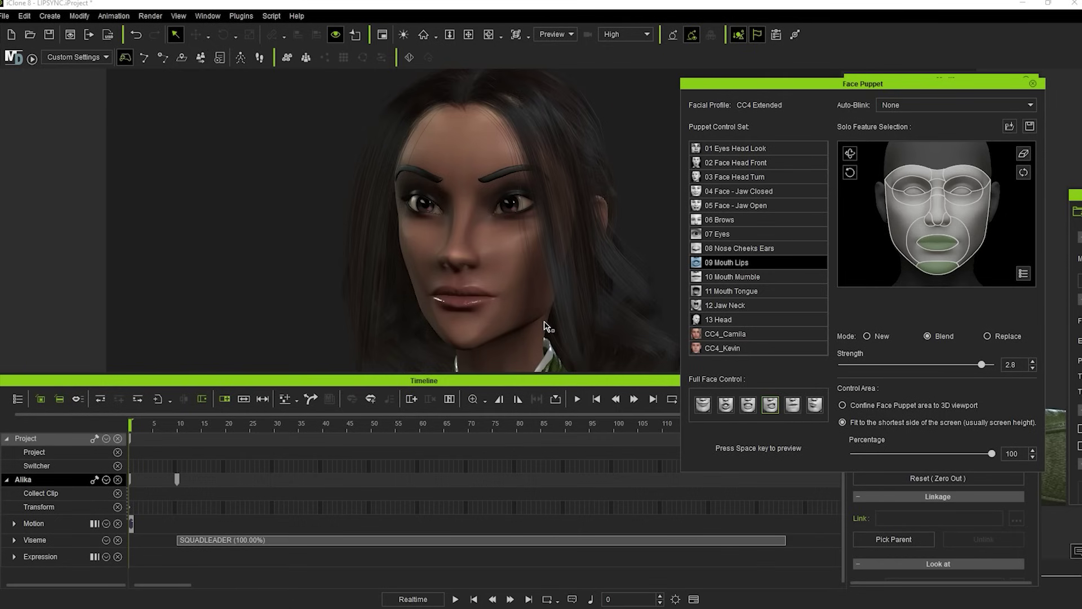
key("space")
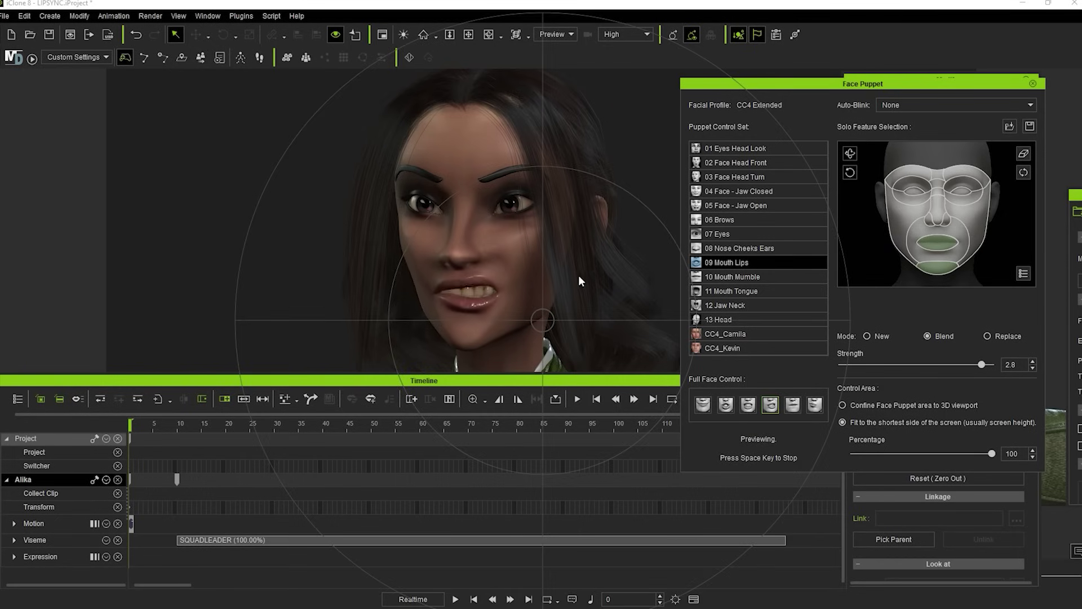
key("space")
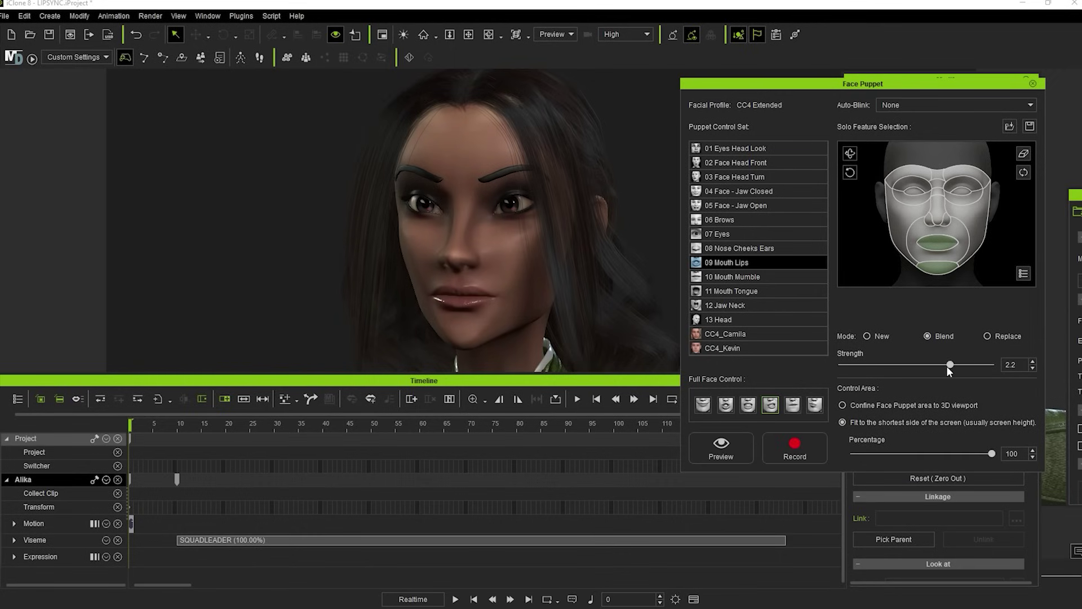
left_click_drag(949, 366, 945, 366)
left_click(722, 445)
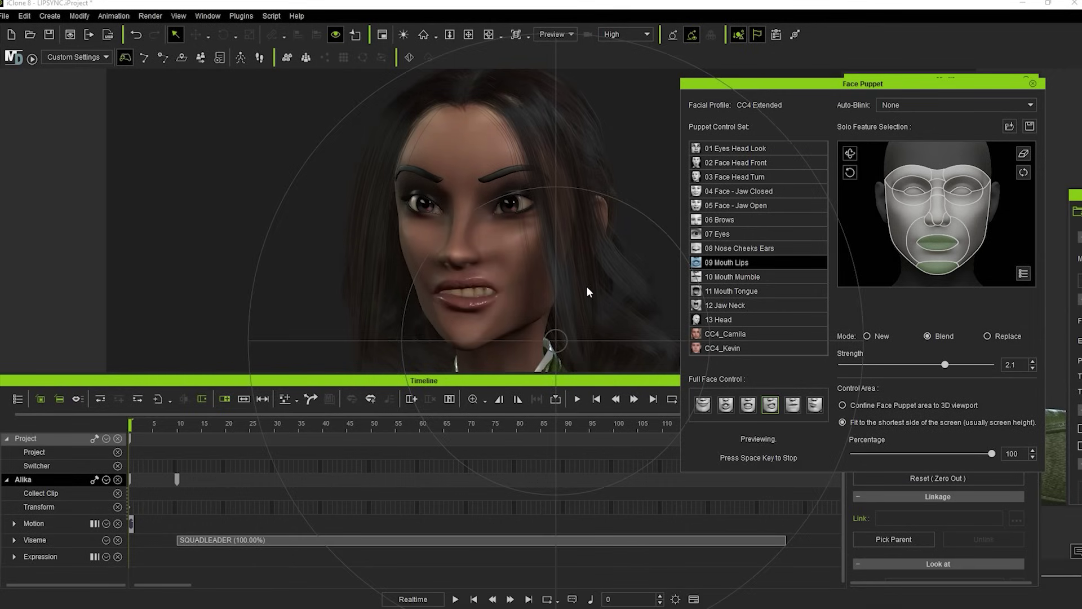
key("space")
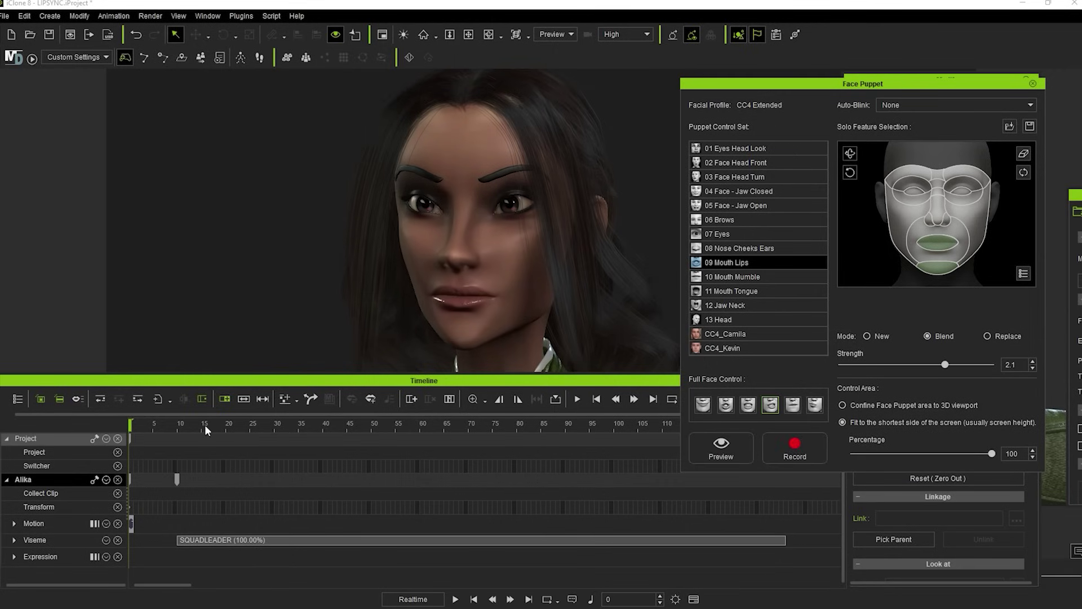
Record a lips puppet performance into a PuppetClip and play it back from frame 0.
left_click(800, 445)
key("space")
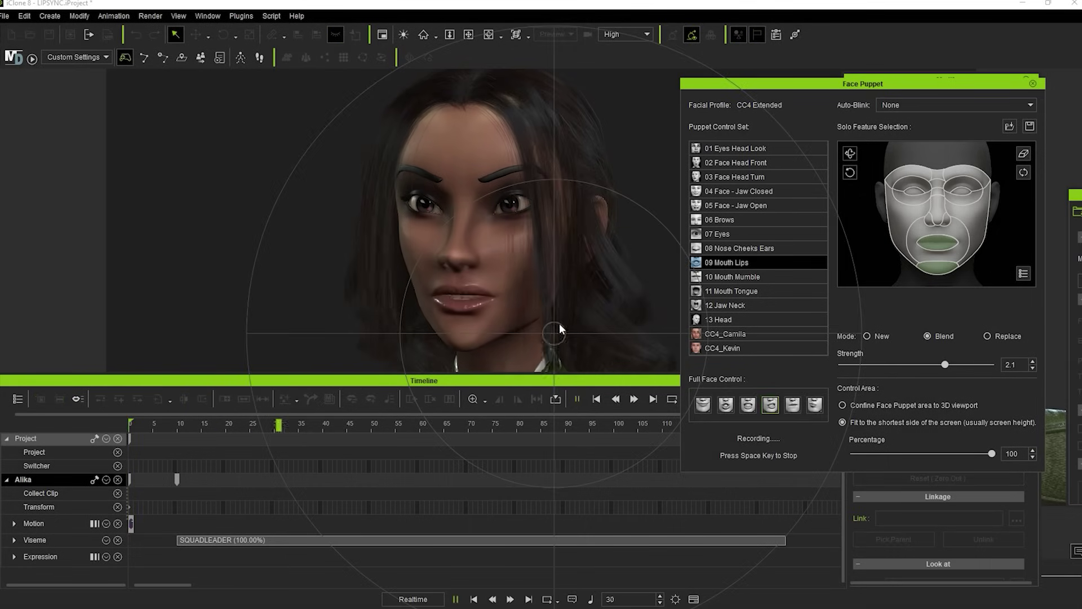
key("space")
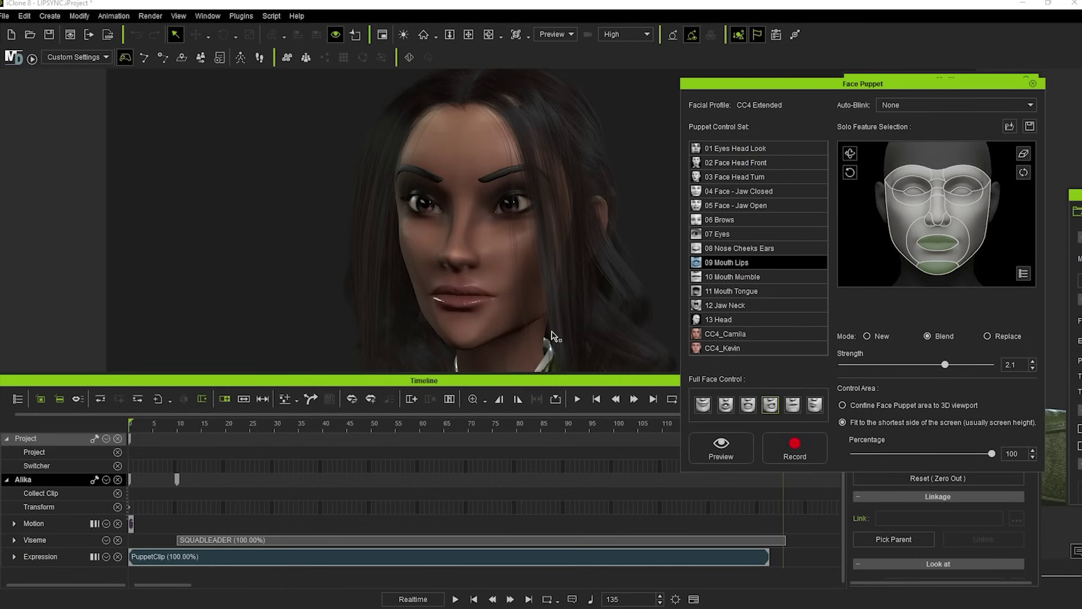
key("space")
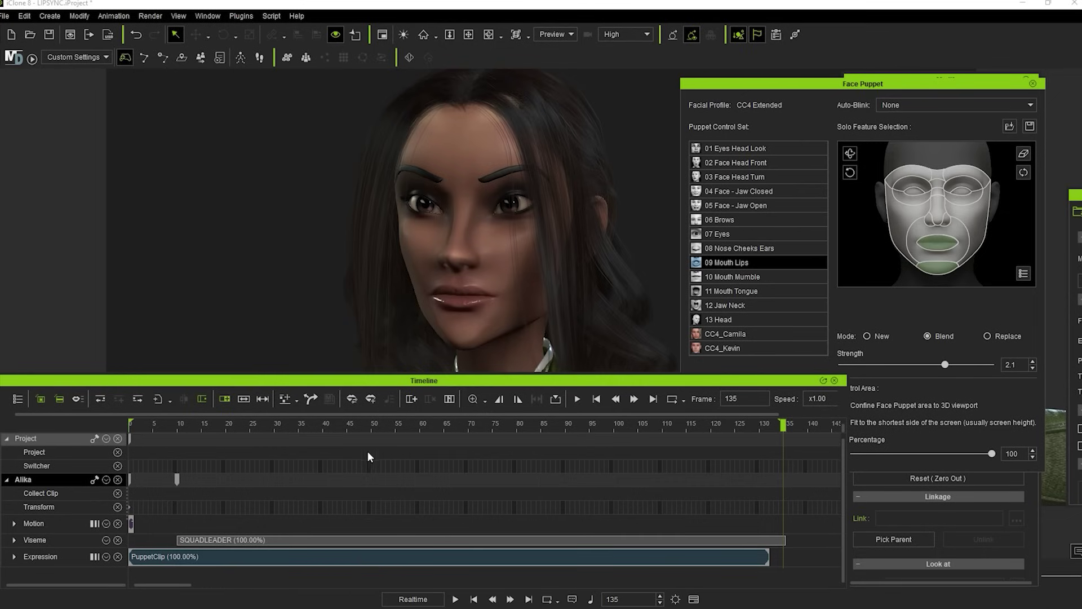
key("Home")
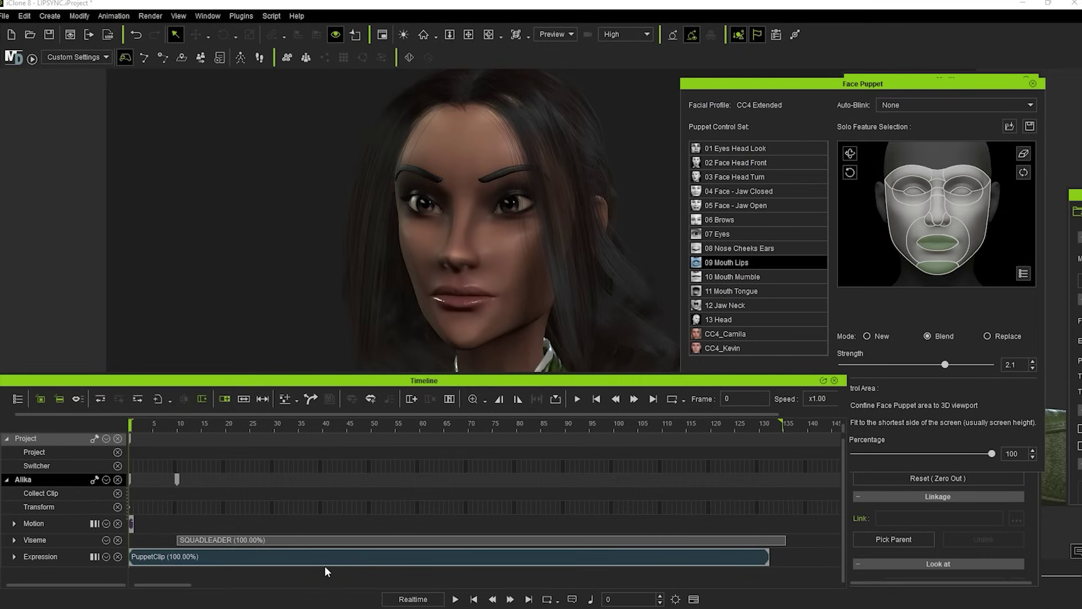
key("space")
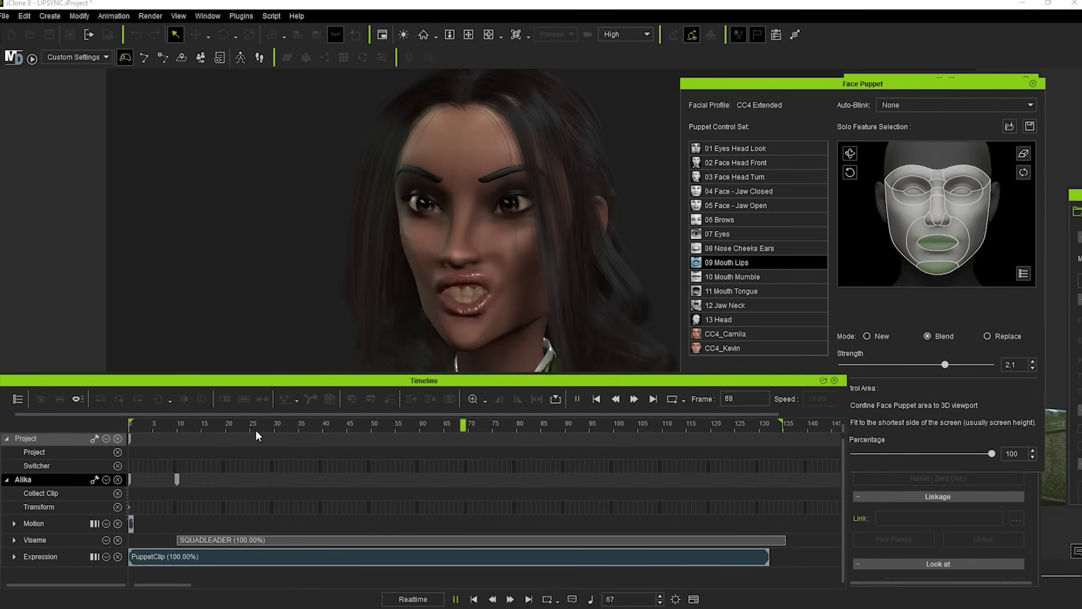
left_click(257, 431)
Delete the recorded PuppetClip from the Expression track and rewind to frame 0.
left_click(262, 553)
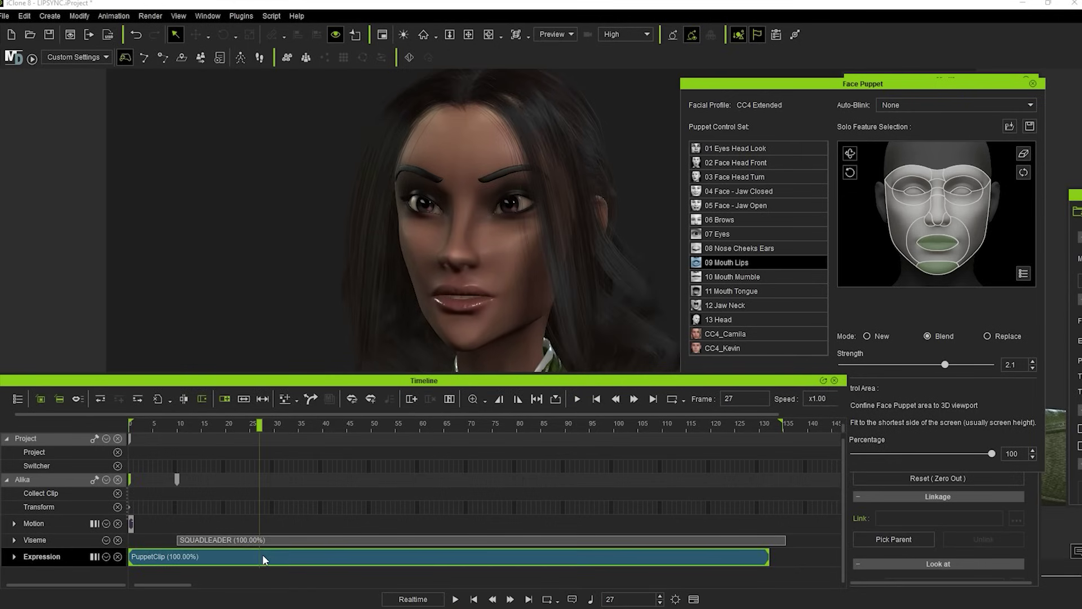
key("Delete")
key("Home")
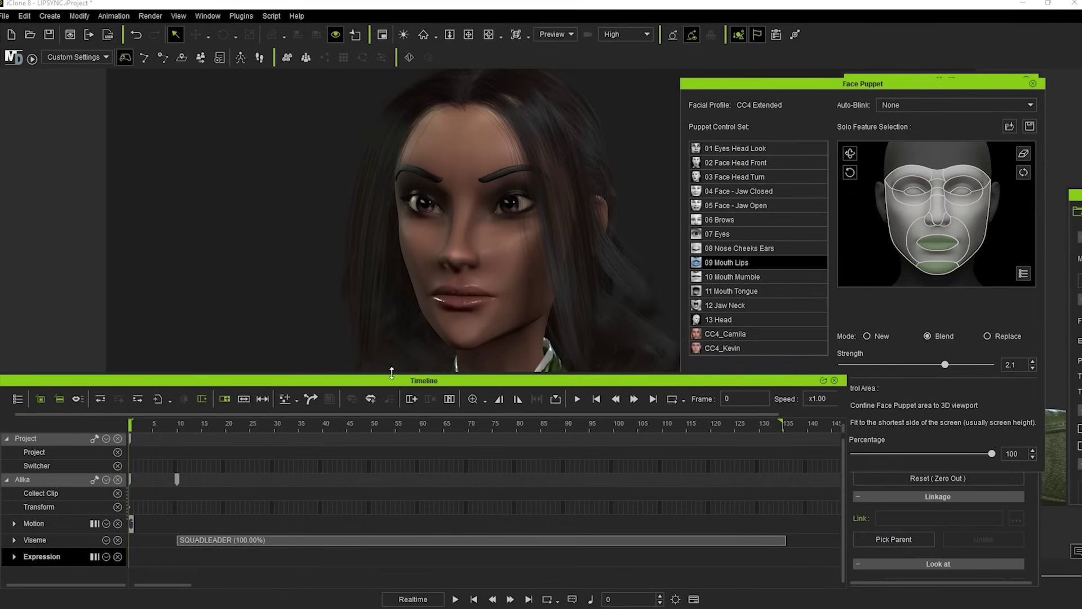
Lower Face Puppet strength to 2.0 and record a new mouth-lips PuppetClip.
left_click(766, 103)
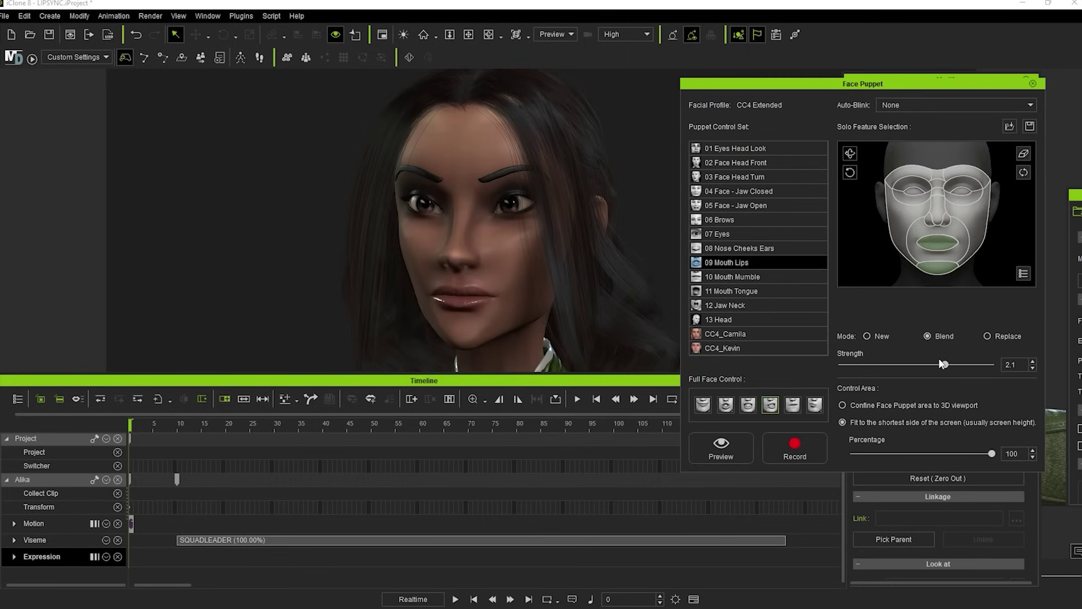
left_click_drag(945, 365, 939, 365)
left_click(794, 448)
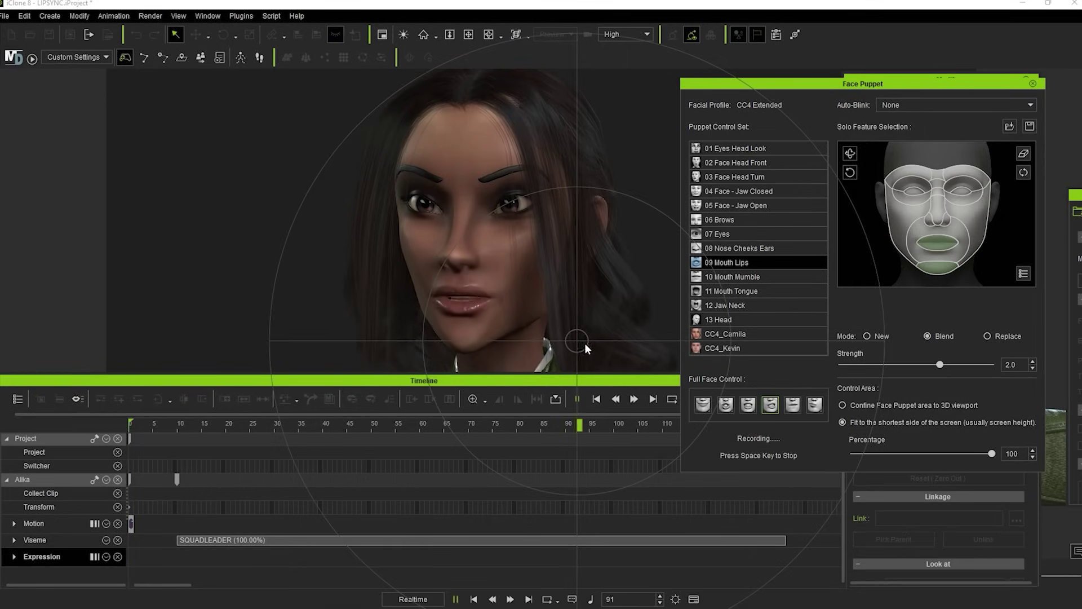
key("space")
left_click(727, 248)
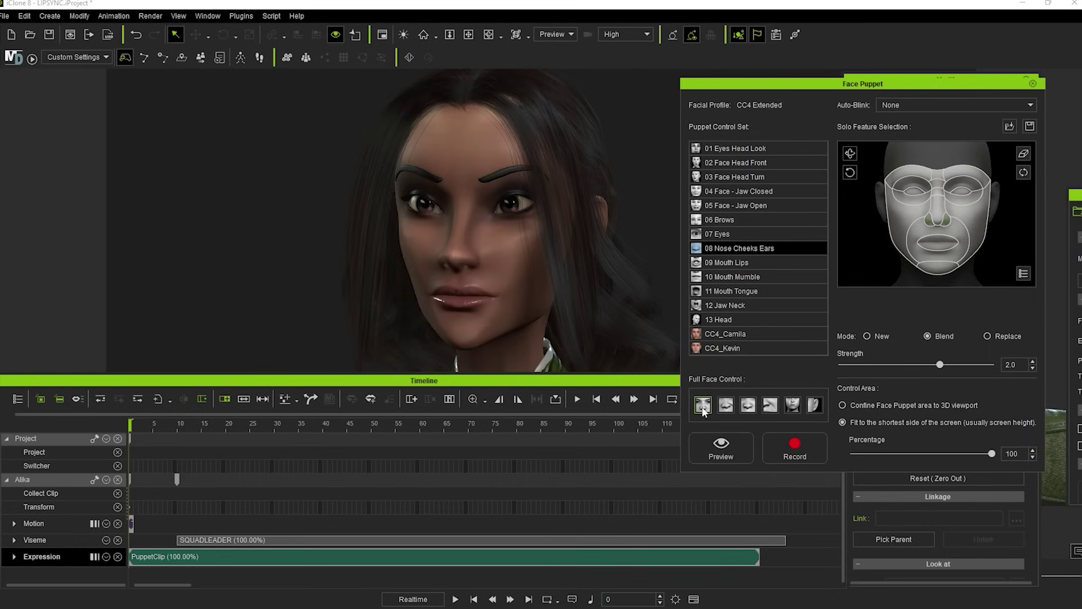
Preview the 08 Nose Cheeks Ears puppet set and raise strength to 2.6.
left_click(721, 446)
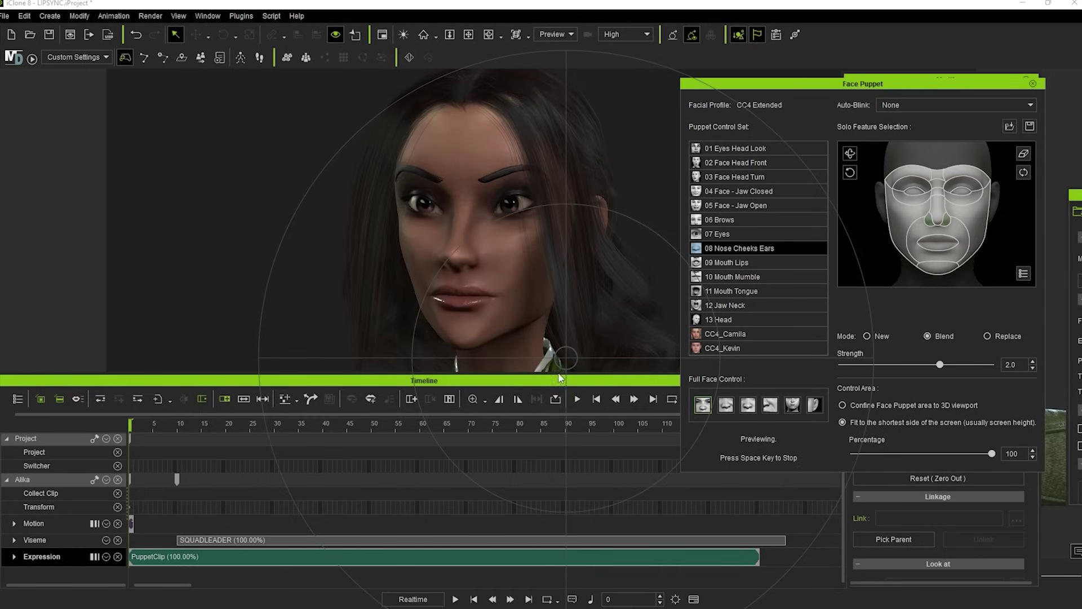
key("space")
left_click_drag(957, 365, 970, 365)
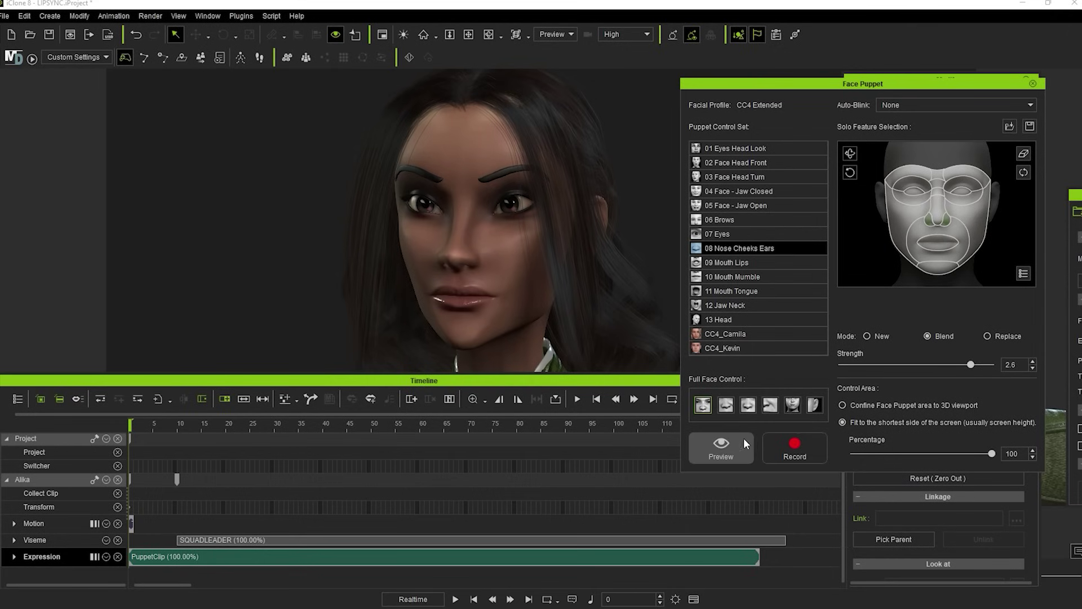
left_click(722, 445)
key("space")
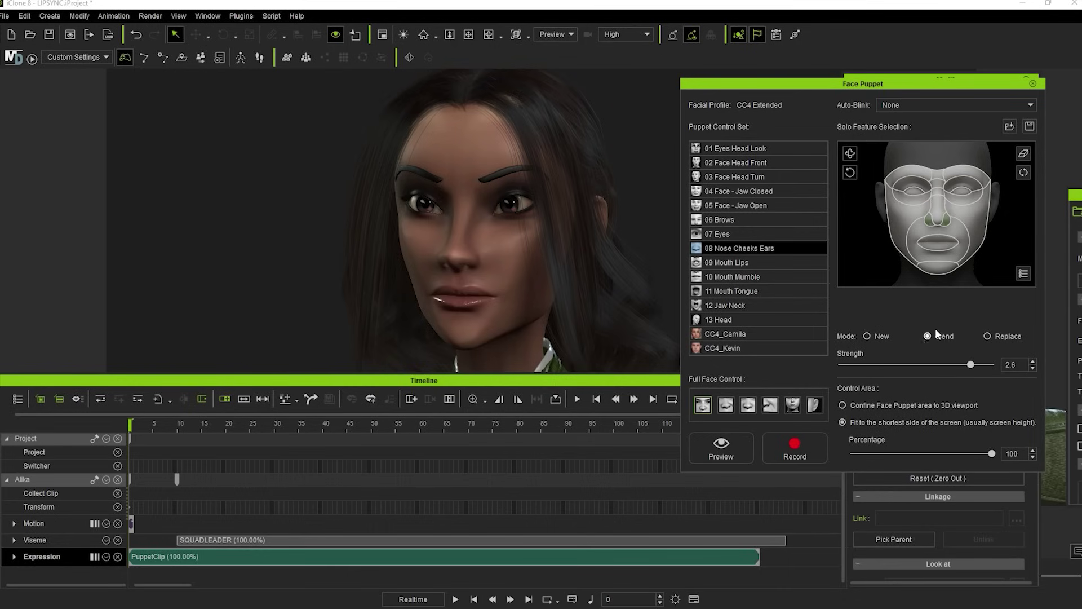
Record blend passes of nose-cheeks, then 07 Eyes and 09 Mouth Lips puppeting.
left_click(793, 450)
key("space")
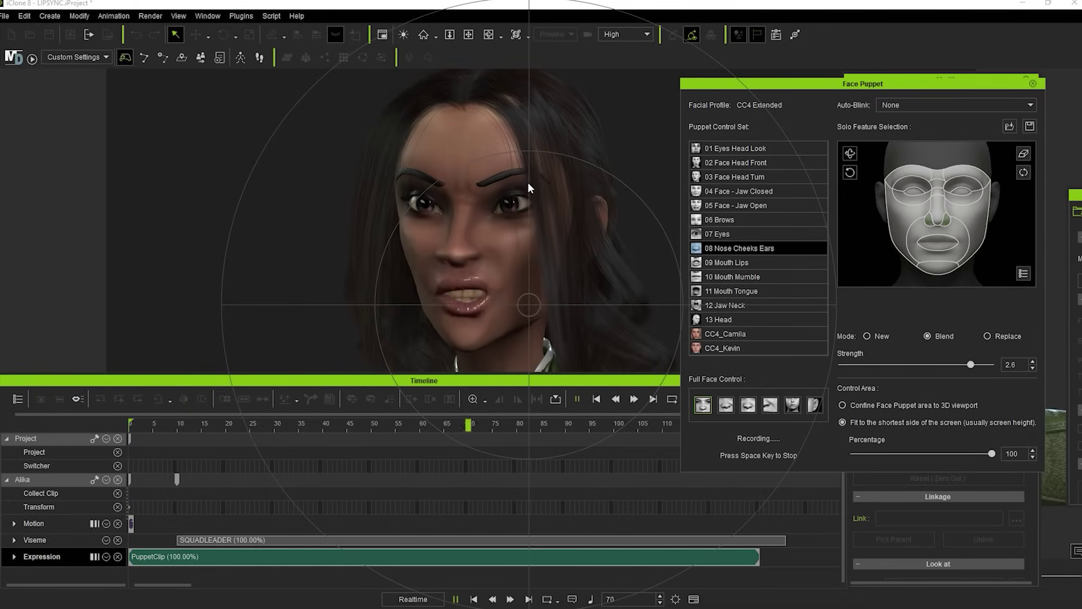
key("7")
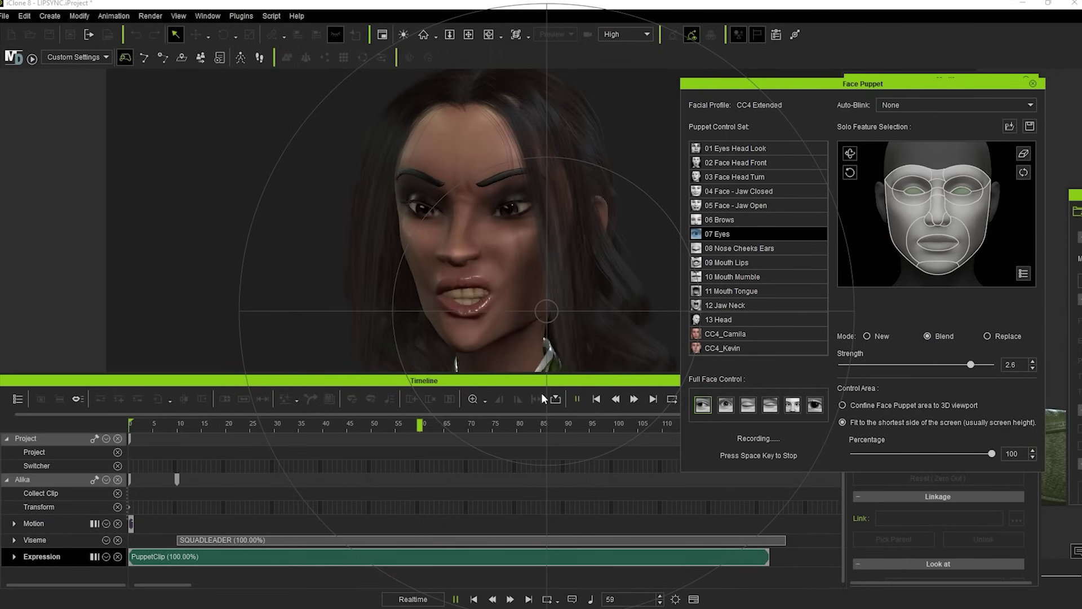
key("space")
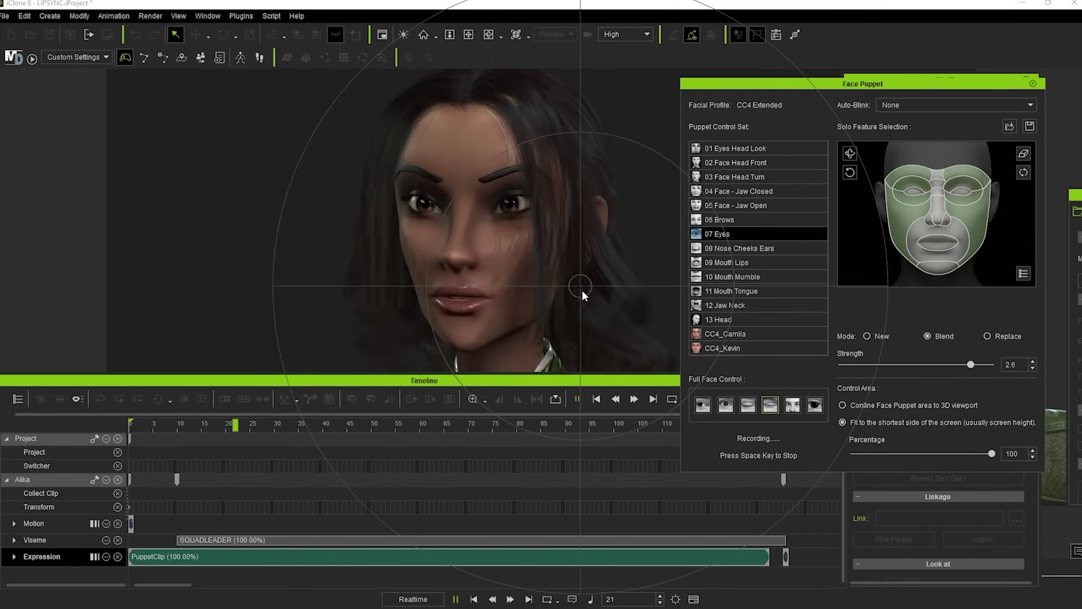
key("space")
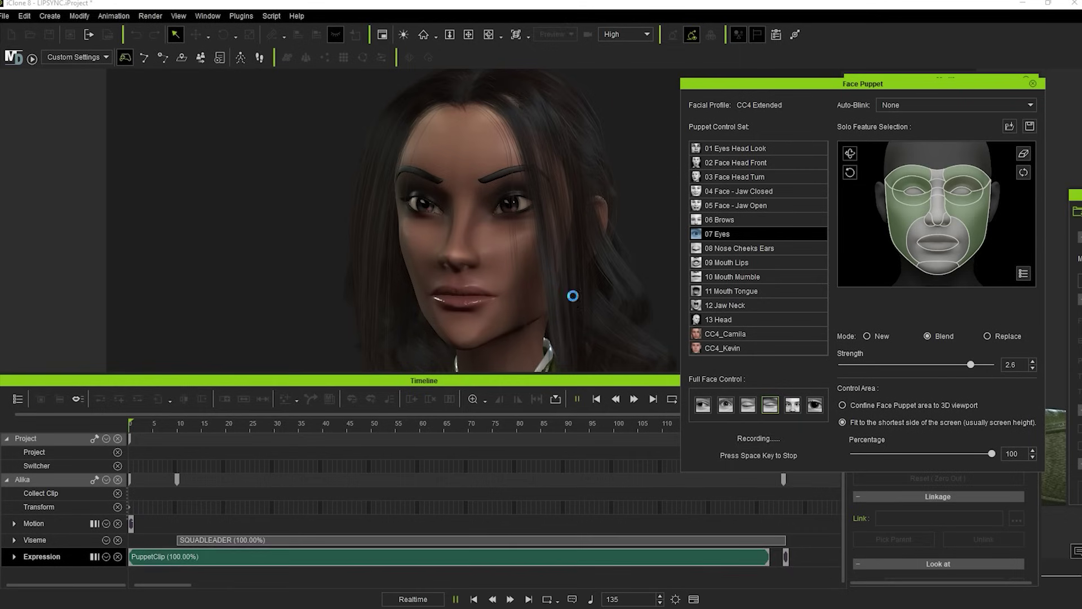
key("9")
key("space")
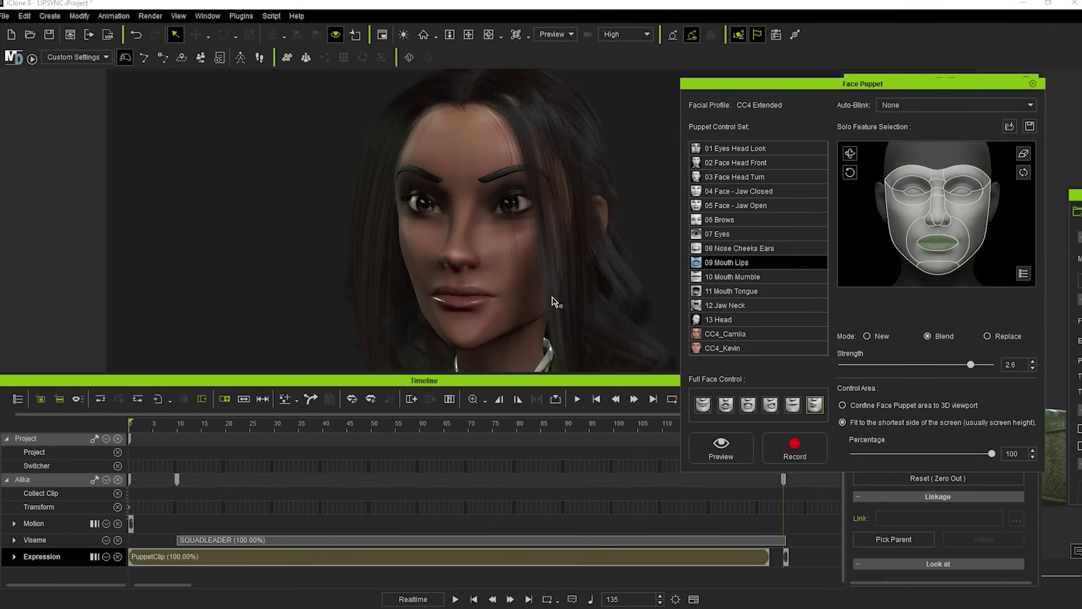
Record a 01 Eyes Head Look puppet pass, then play the layered animation from the start.
left_click(743, 147)
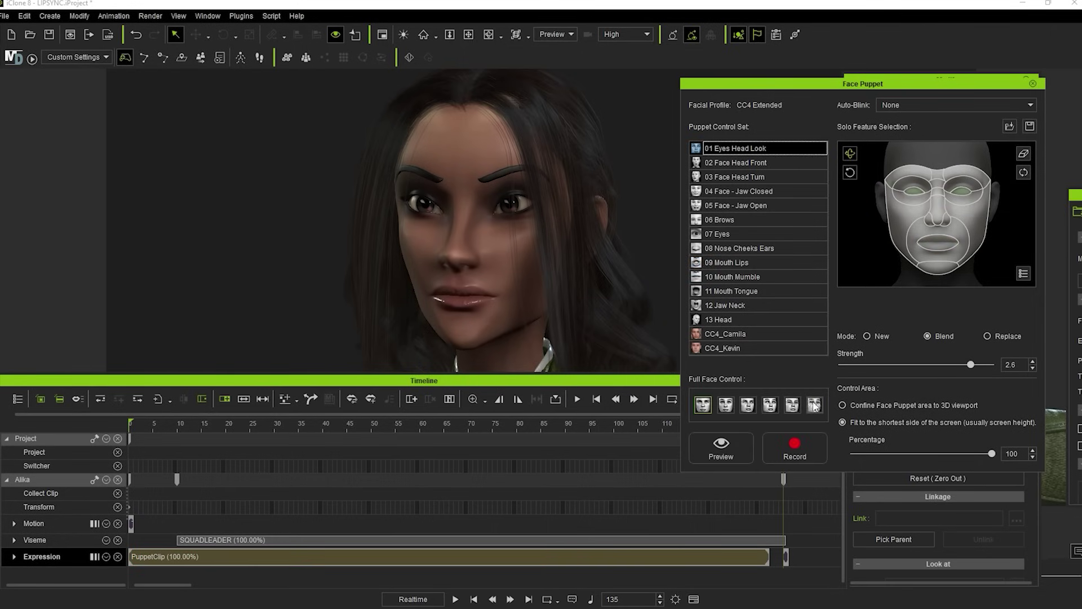
left_click(721, 448)
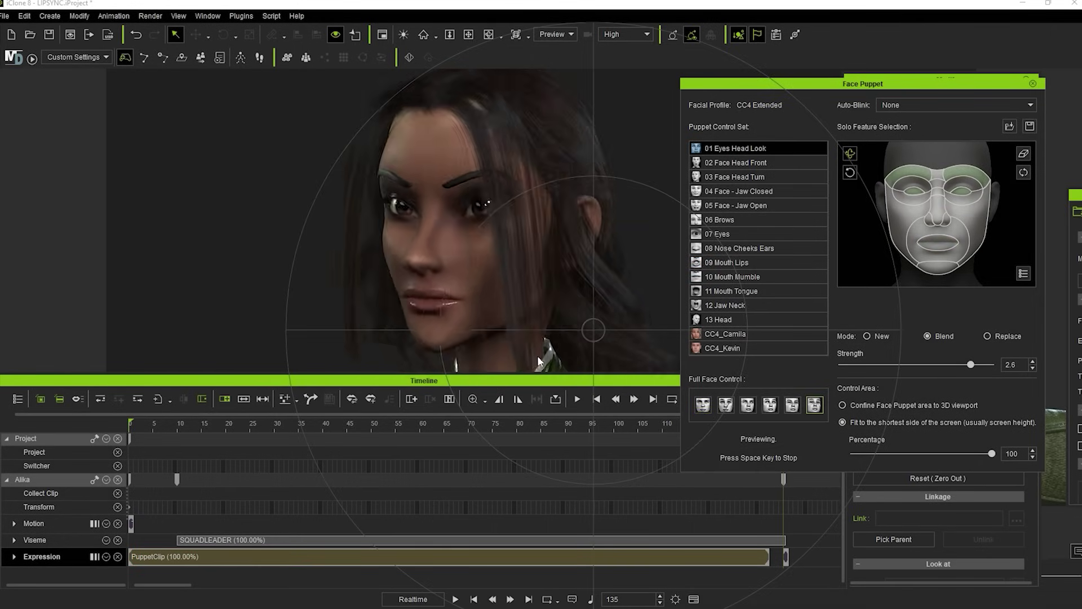
key("space")
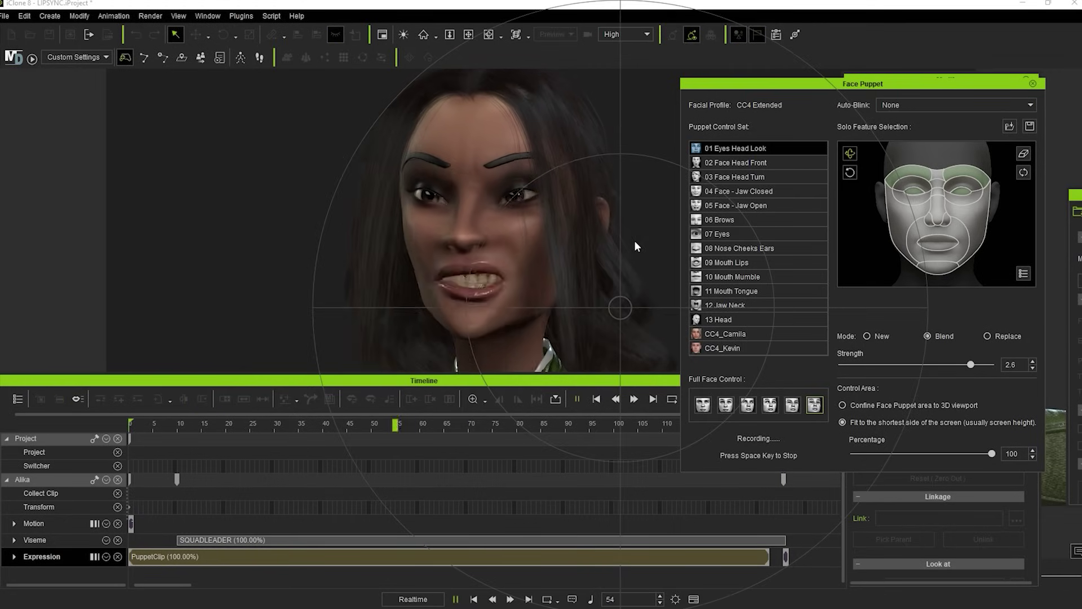
key("space")
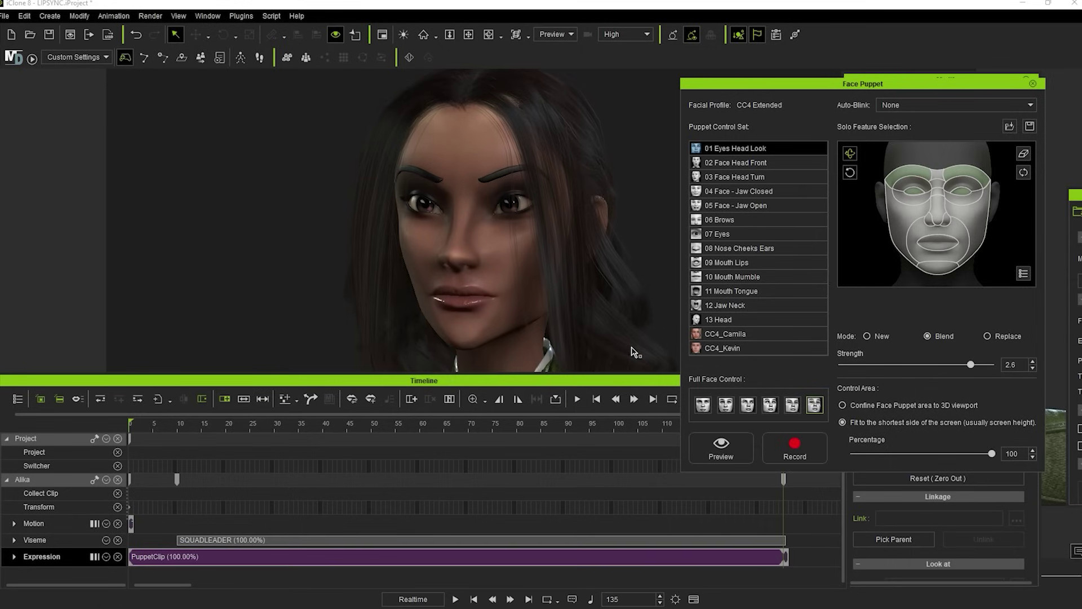
left_click(133, 425)
key("space")
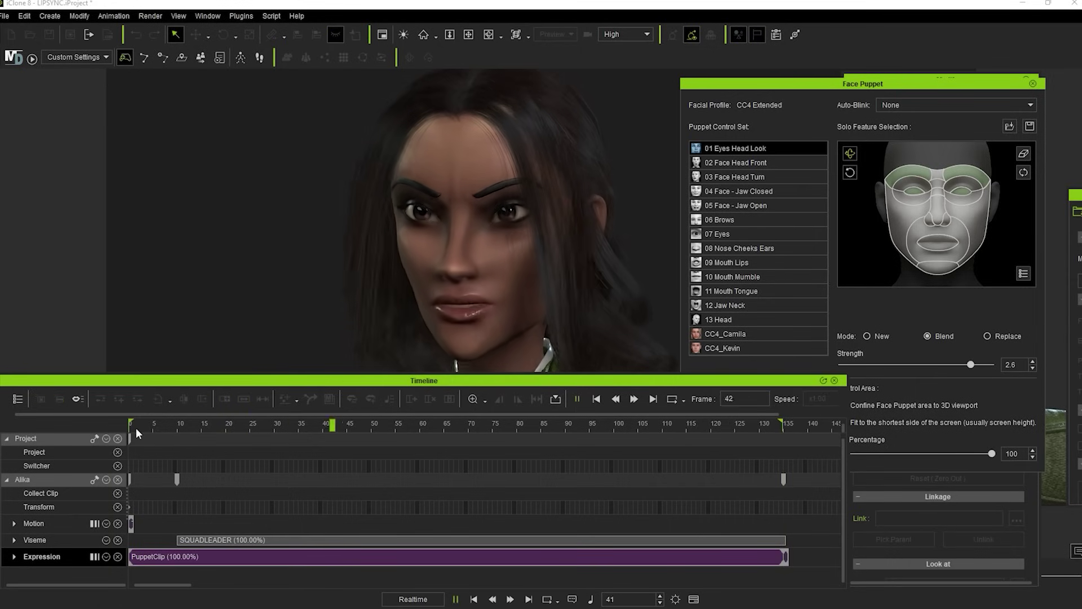
Apply Smooth Expression Clip to the PuppetClip with Head set to 3, then play it.
right_click(442, 558)
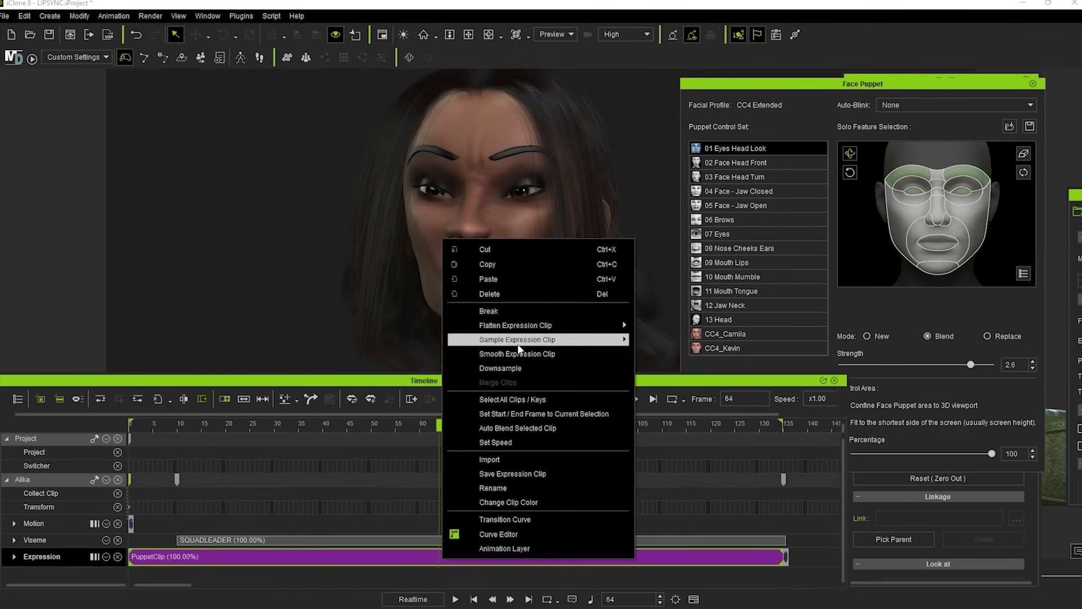
left_click(516, 354)
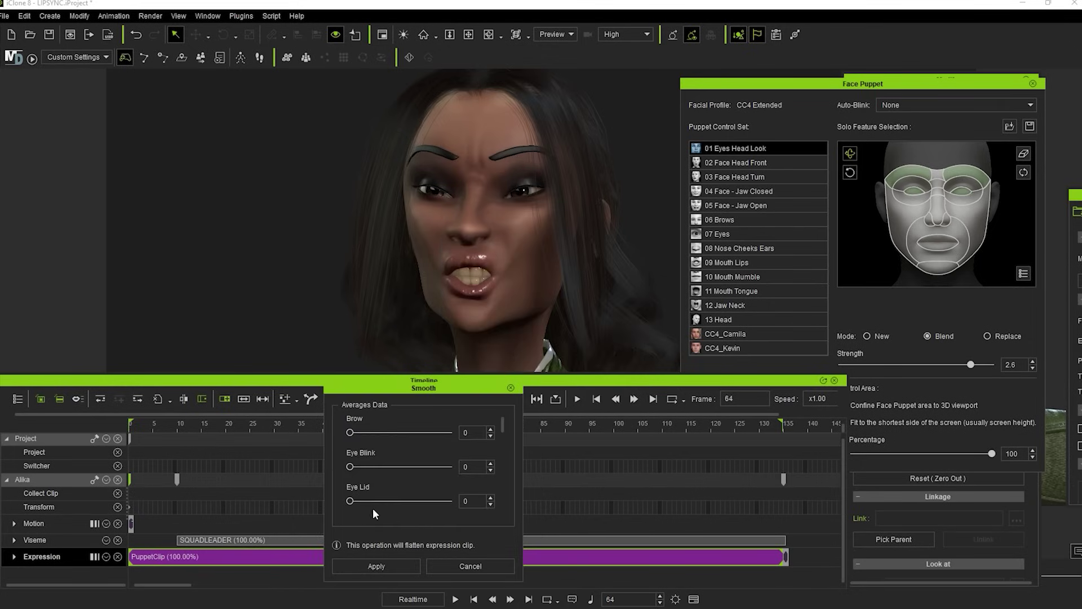
scroll(373, 483, "down", 5)
left_click_drag(350, 467, 353, 467)
left_click(390, 566)
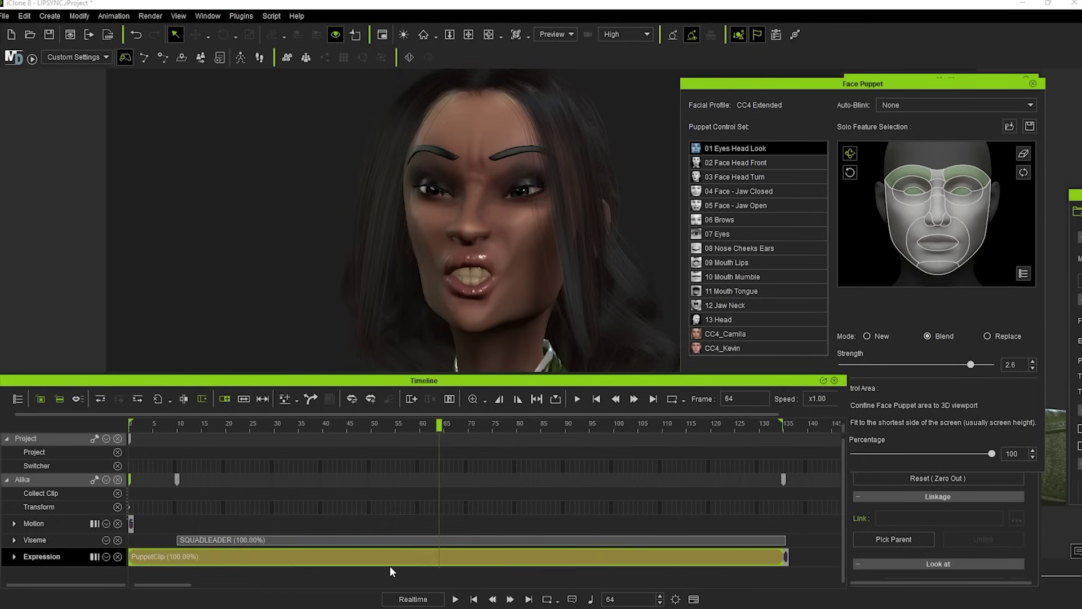
key("space")
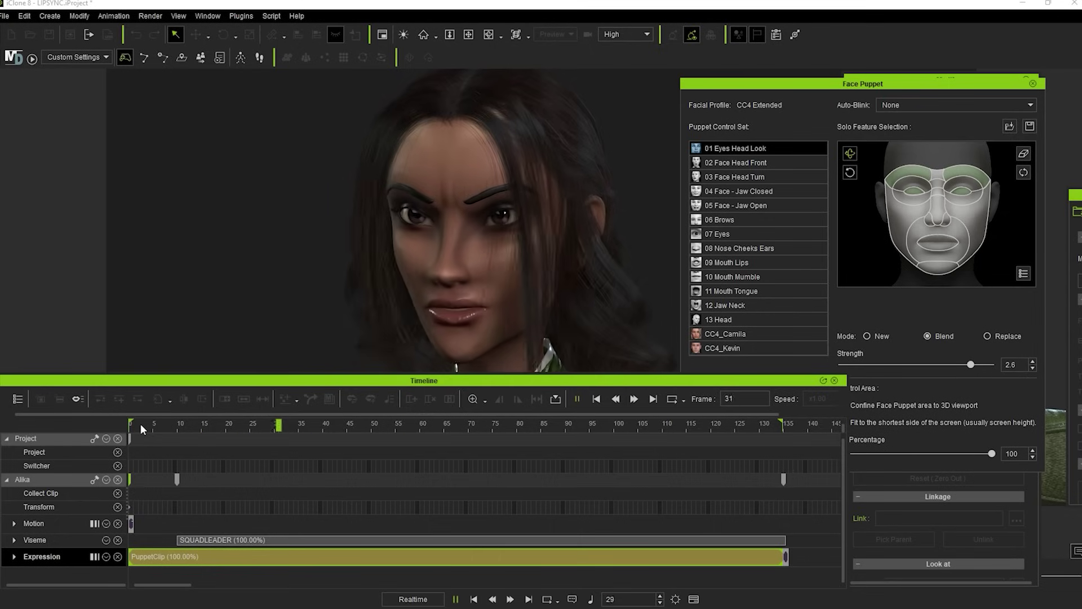
Preview brow puppeting, first on both brows and then on the right brow only.
left_click(738, 248)
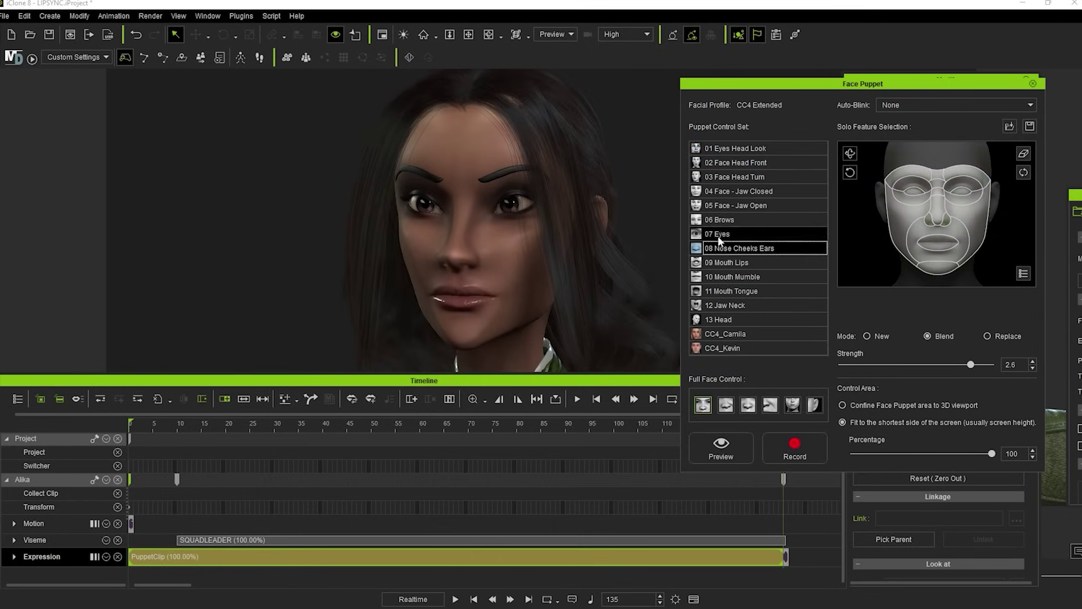
left_click(712, 219)
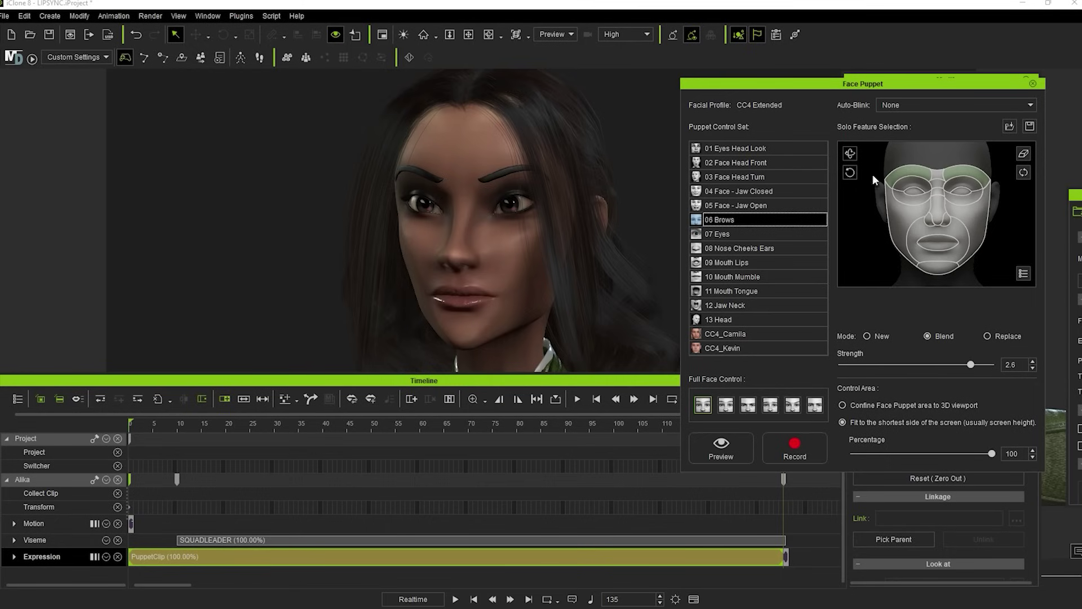
left_click(721, 448)
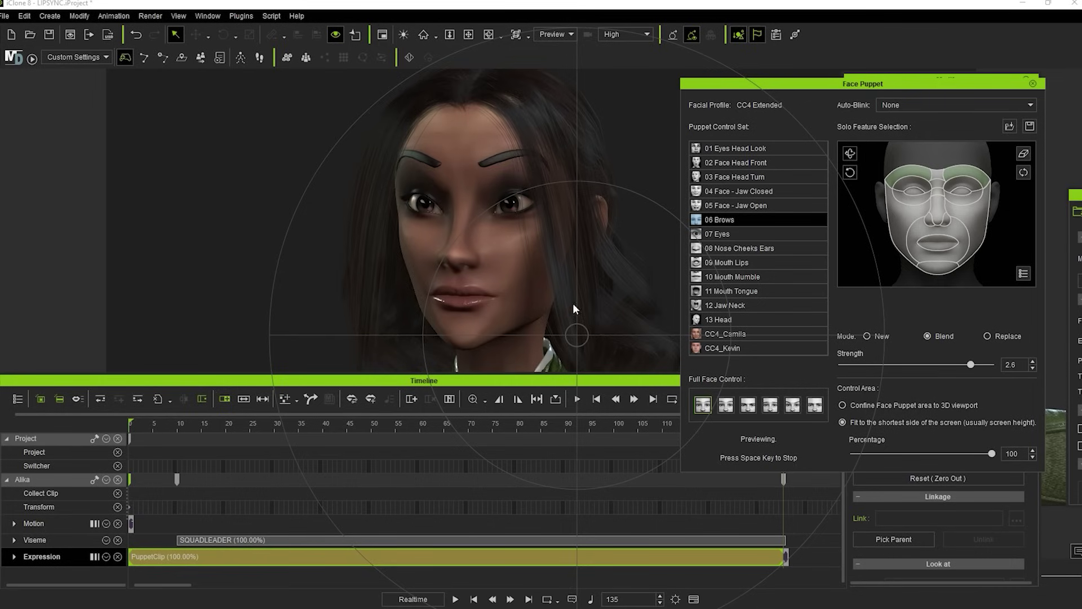
key("space")
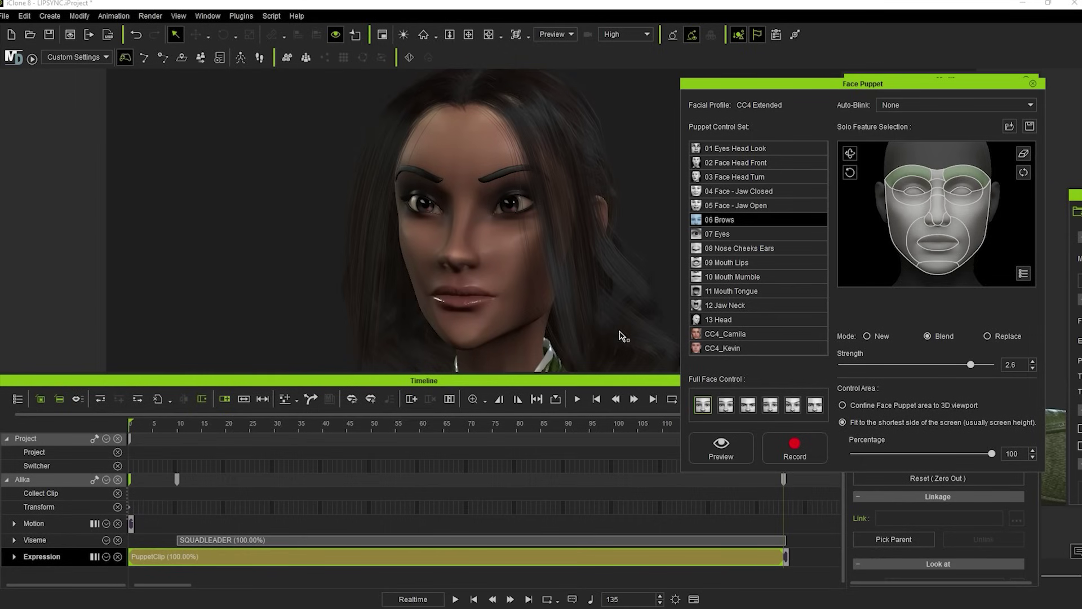
left_click(905, 175)
left_click(721, 446)
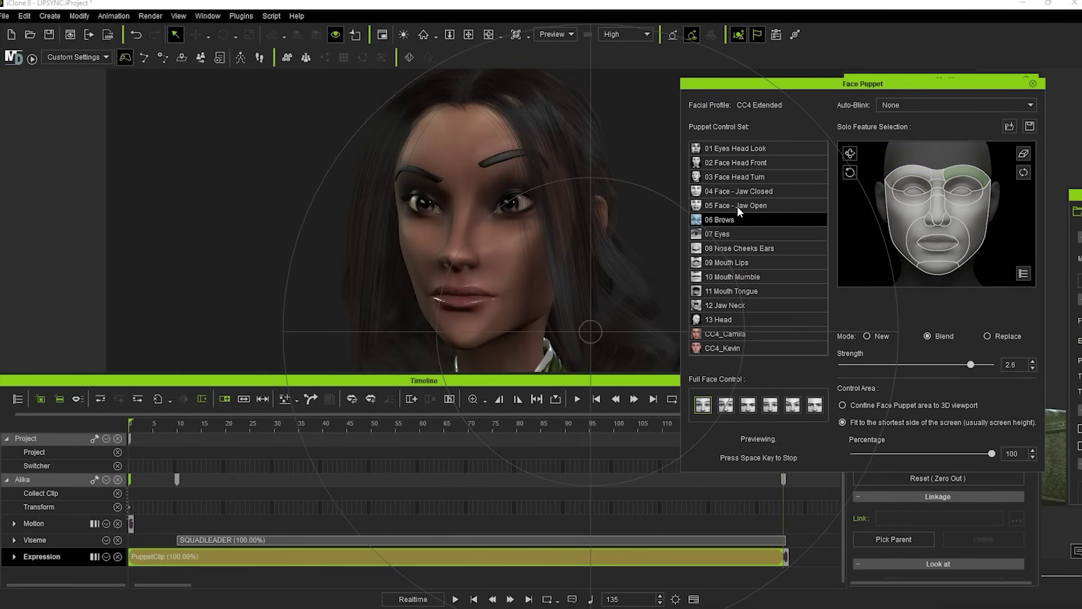
key("space")
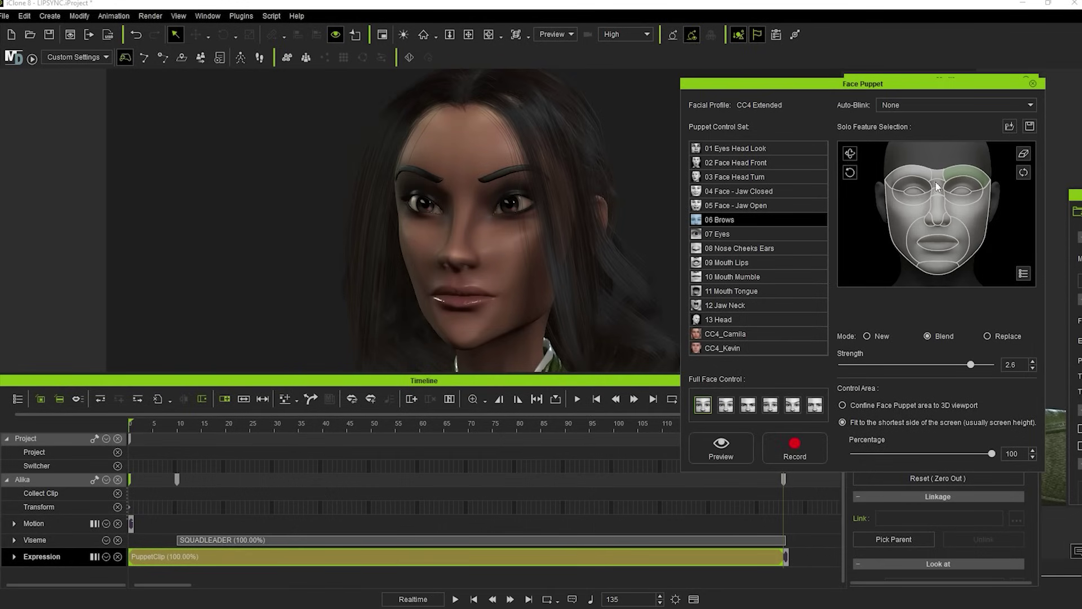
Preview the third brow movement on both brows, then pick a mouth set and close Face Puppet.
left_click(919, 173)
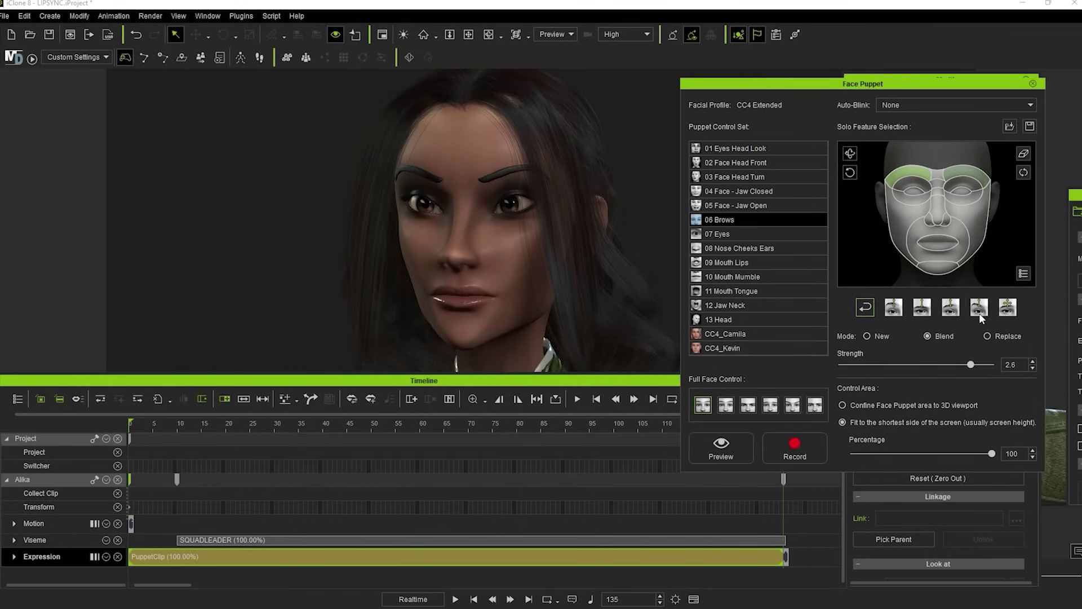
left_click(923, 307)
left_click(740, 451)
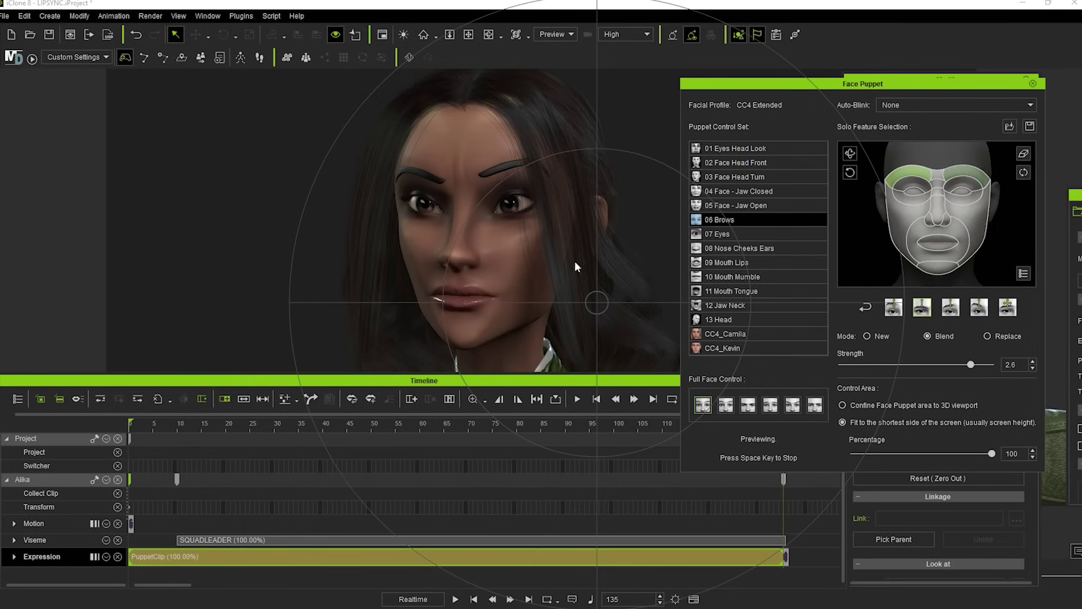
key("space")
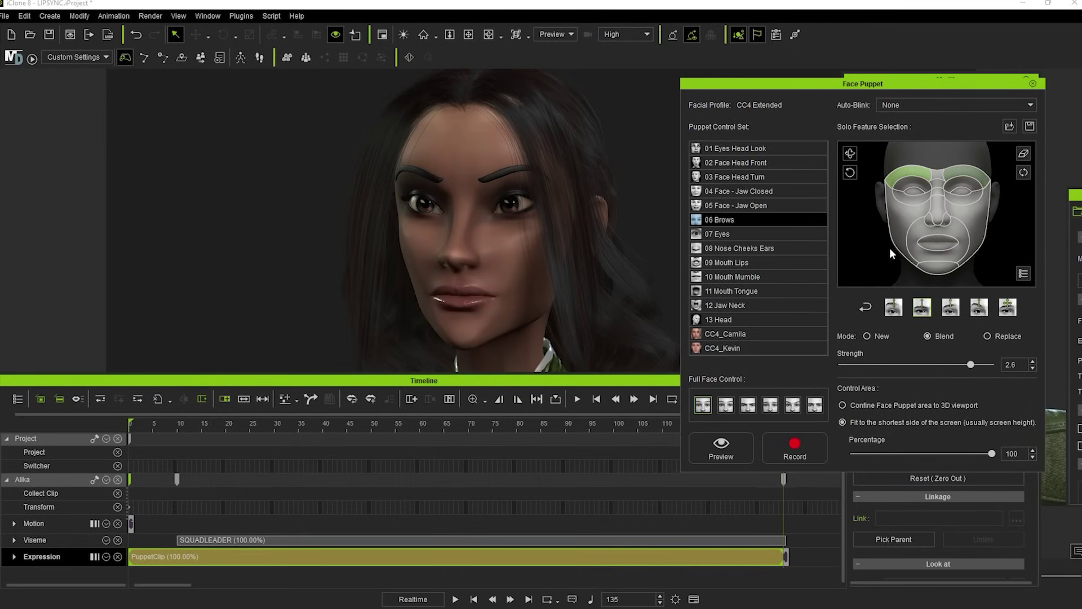
left_click(866, 309)
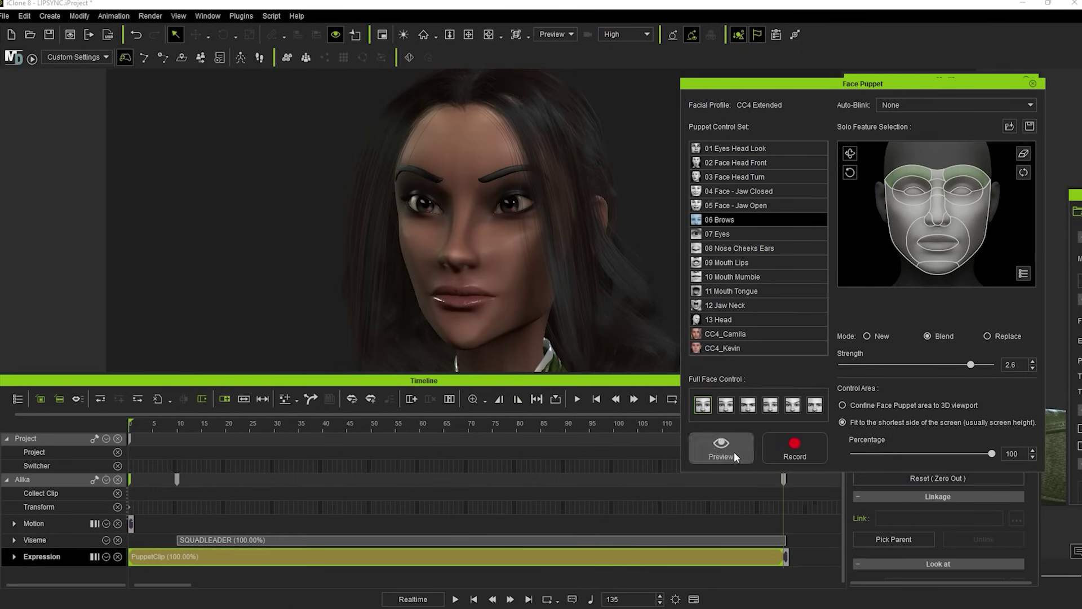
left_click(704, 290)
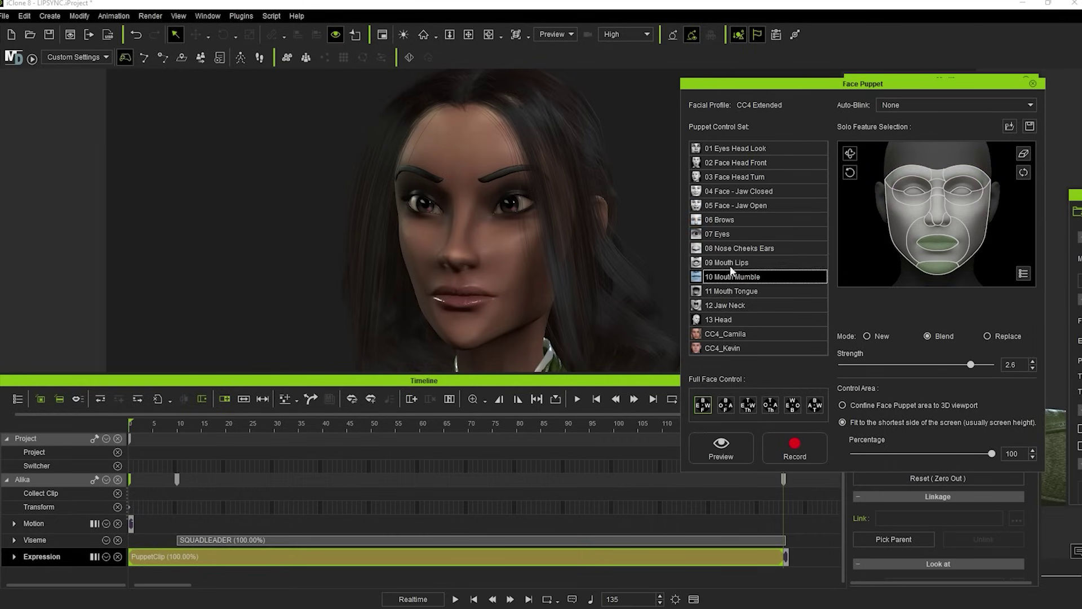
left_click(733, 246)
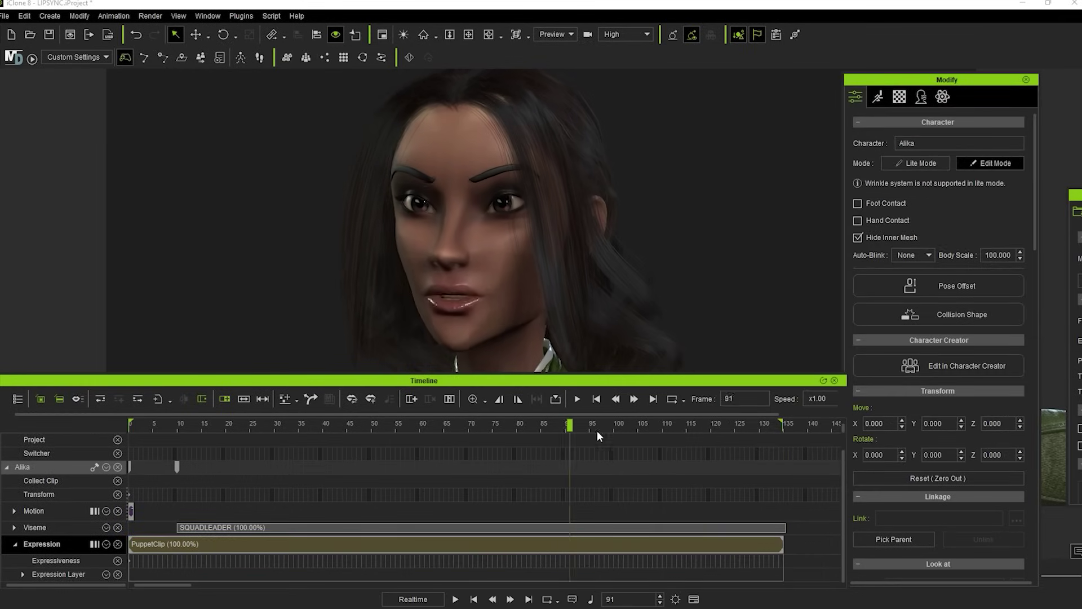
Delete the PuppetClip from the Expression track.
left_click_drag(597, 430, 700, 431)
left_click(444, 546)
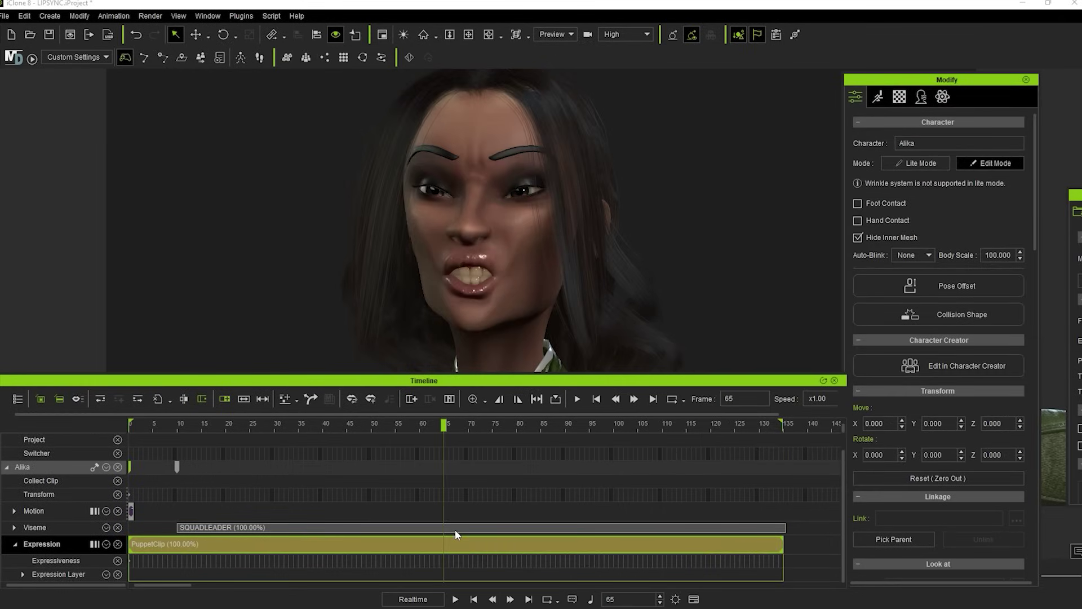
key("Delete")
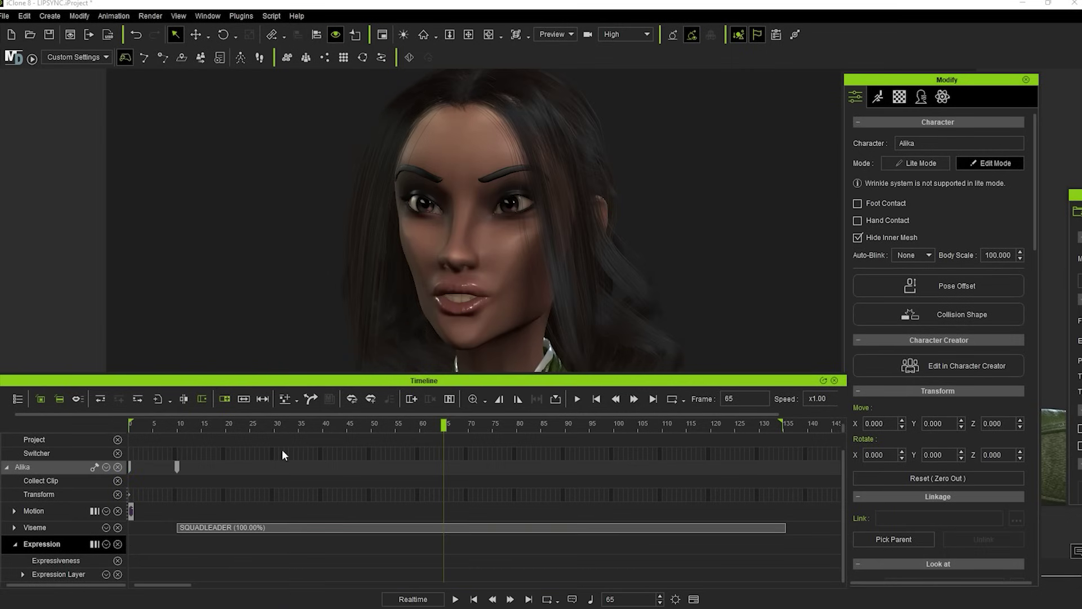
left_click(264, 426)
Open Face Key and browse its expression library before returning to the Muscle face map.
left_click(113, 16)
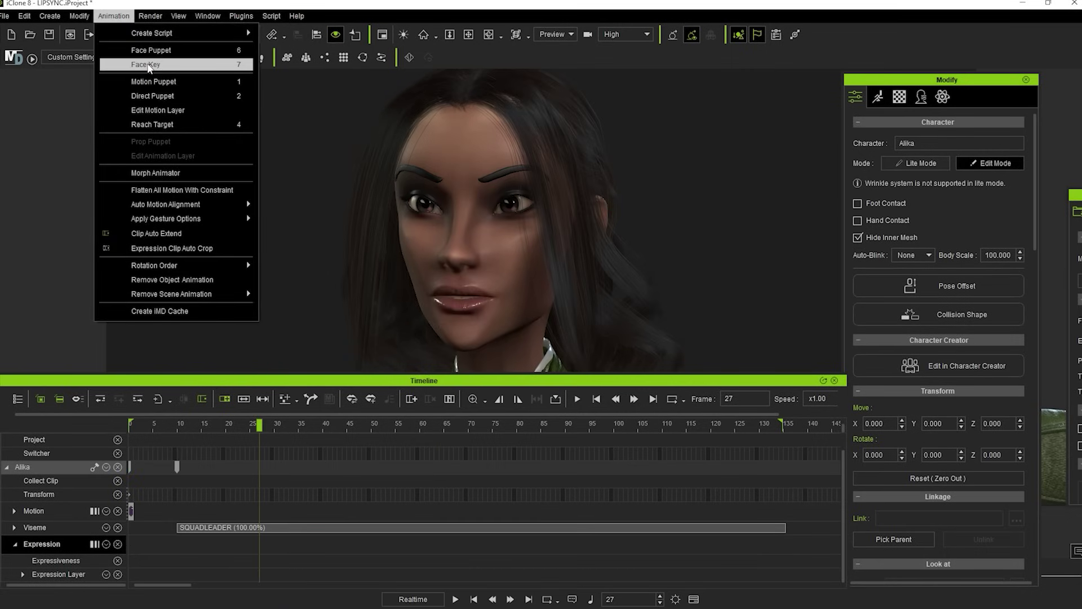
left_click(147, 65)
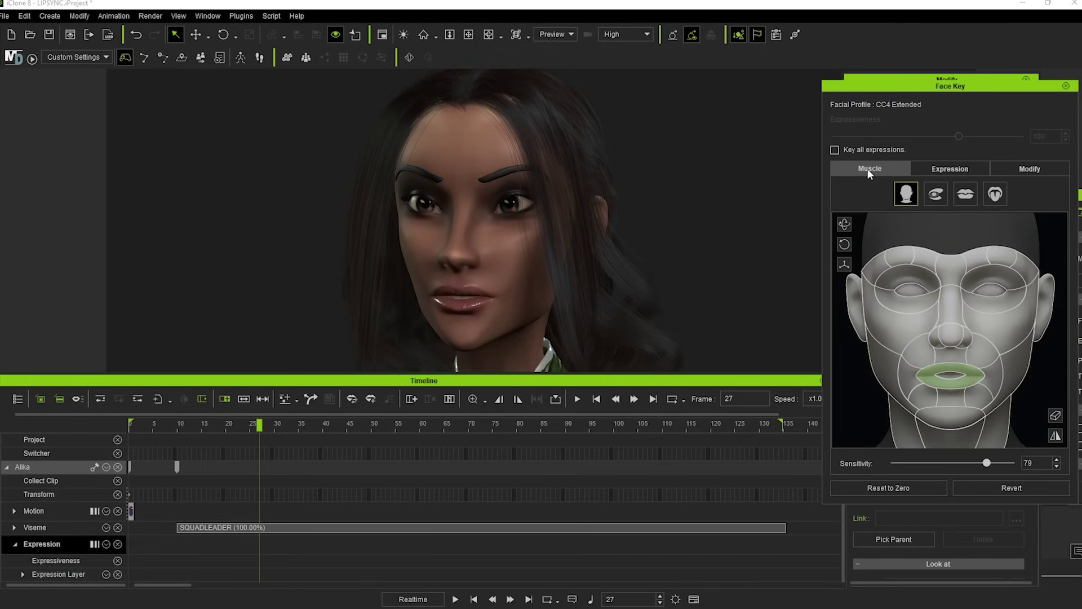
left_click(943, 169)
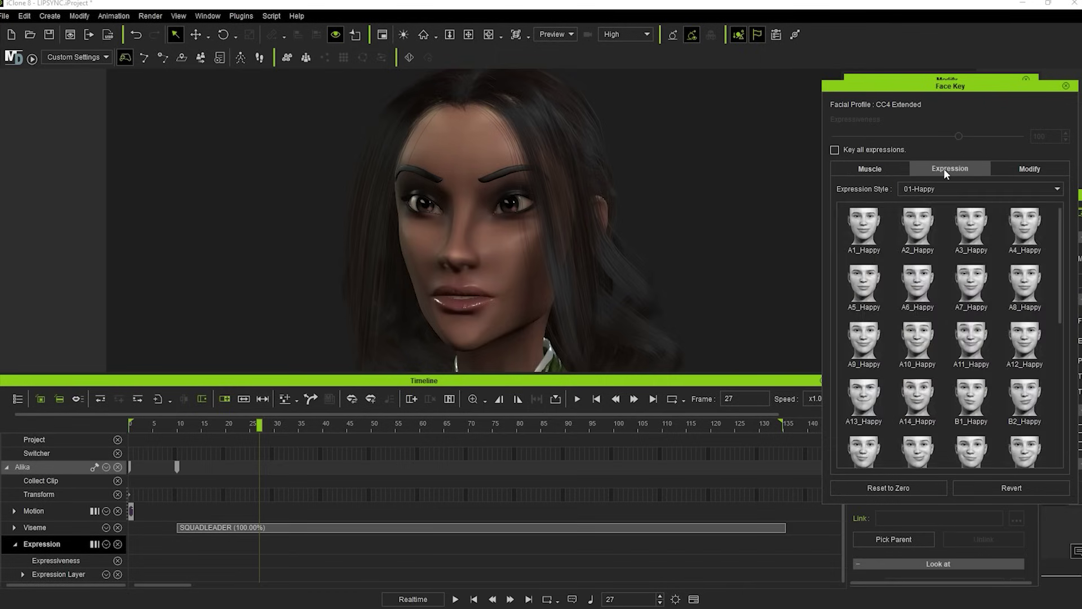
left_click(1034, 169)
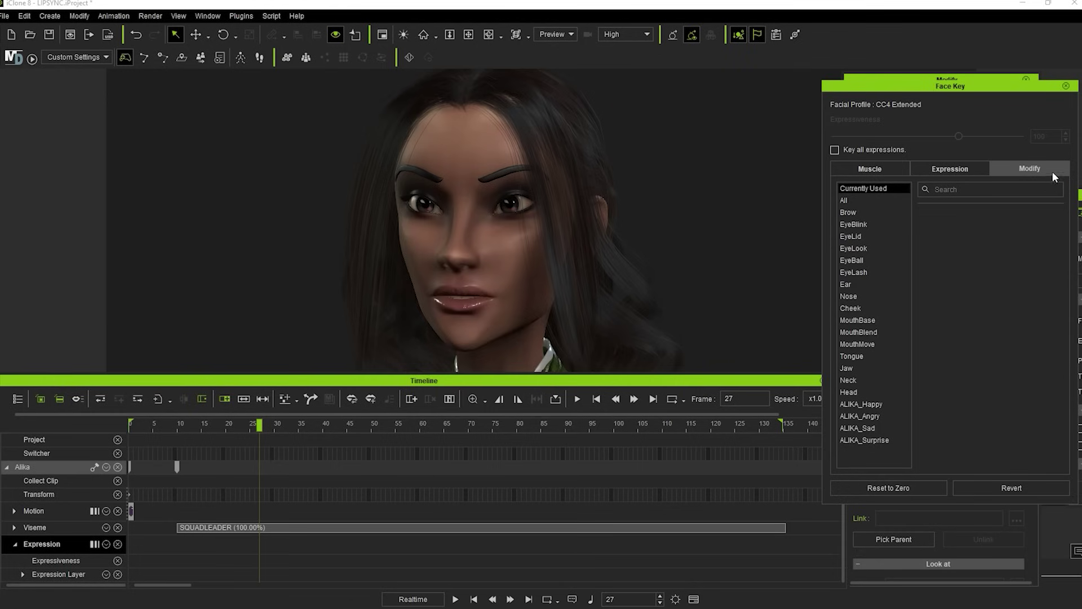
left_click(865, 169)
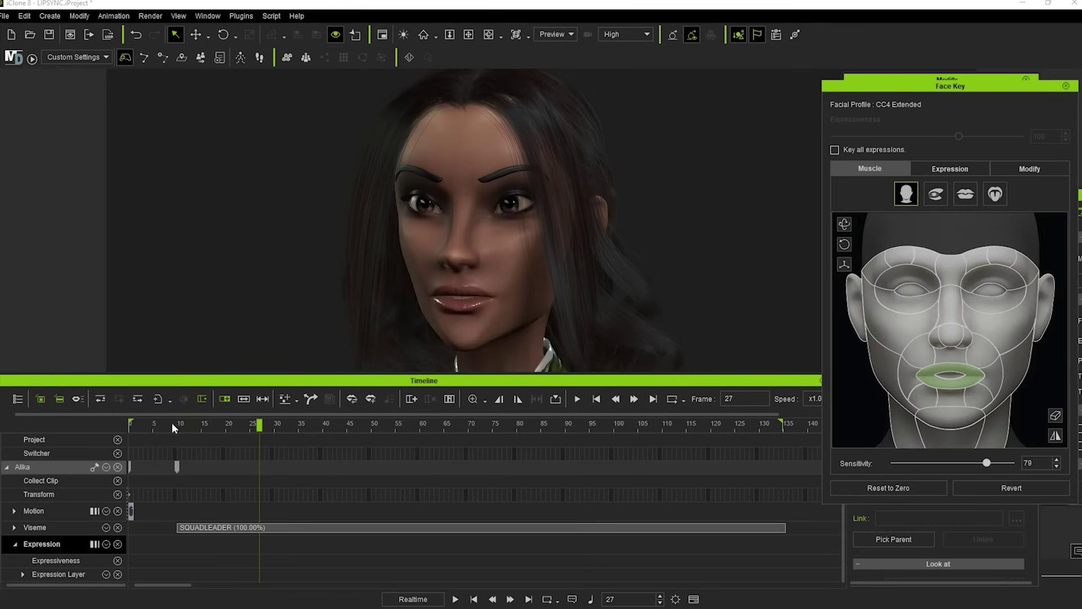
Key neutral Reset to Zero expressions at frames 0 and 135.
left_click_drag(172, 422, 106, 427)
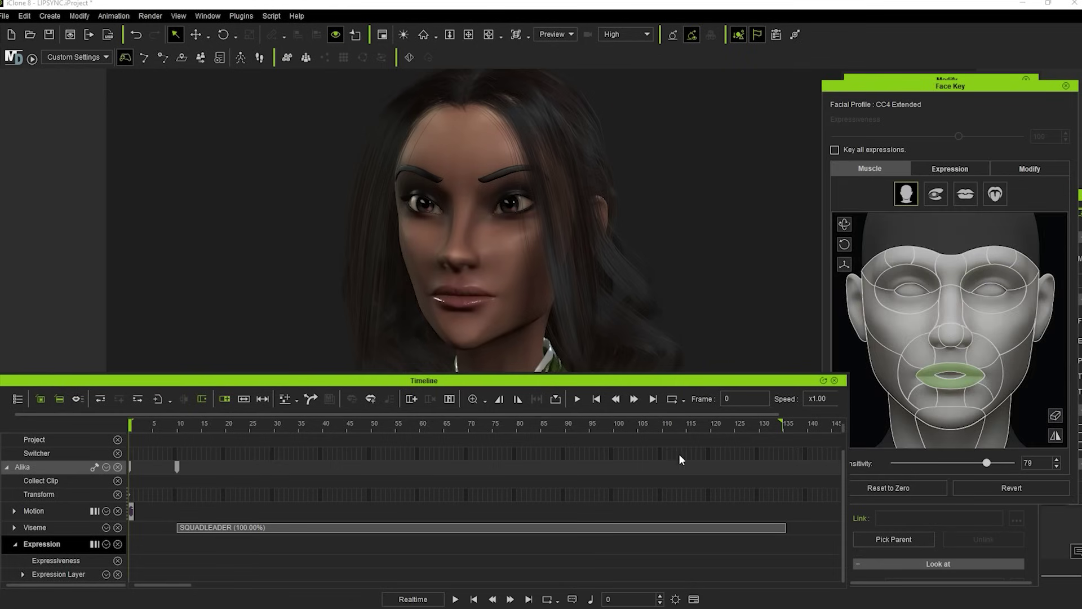
left_click(882, 489)
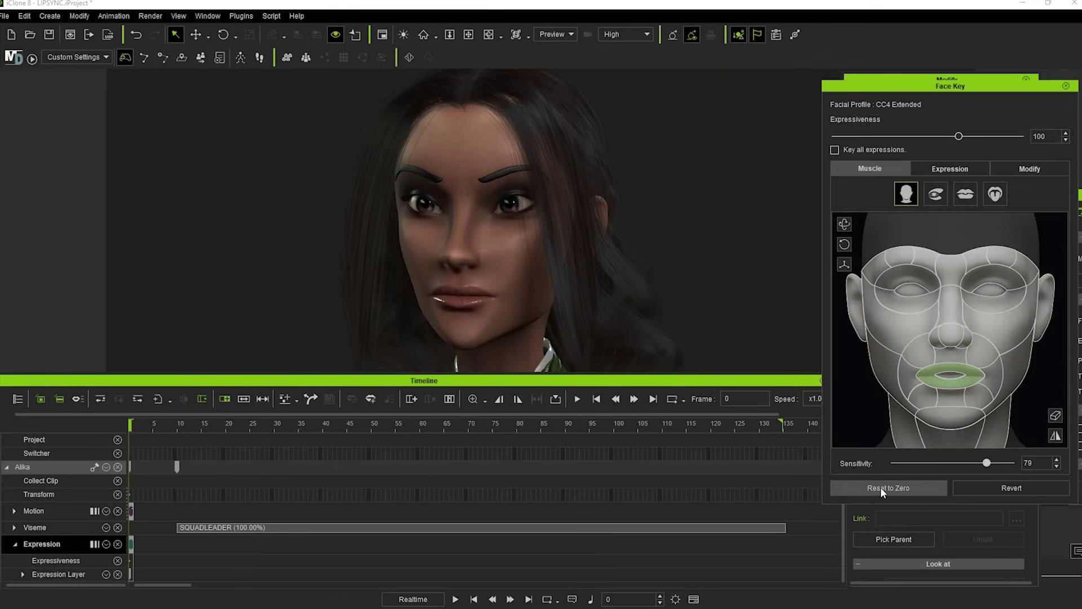
left_click_drag(754, 426, 788, 429)
left_click(956, 418)
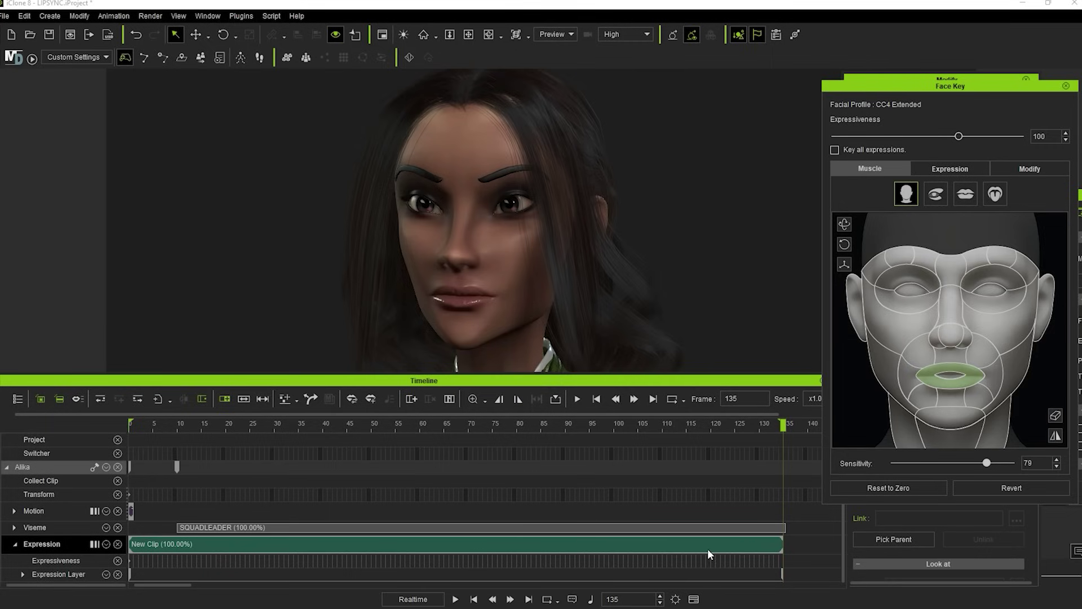
Enable Key all expressions and push the lips into a pout at frame 19.
left_click(579, 400)
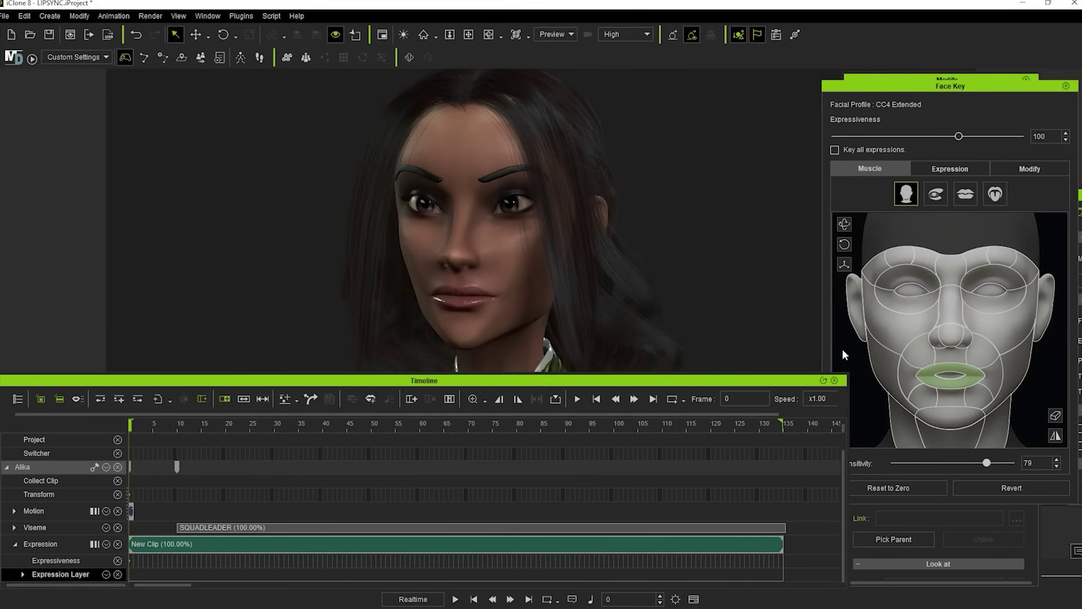
left_click(835, 149)
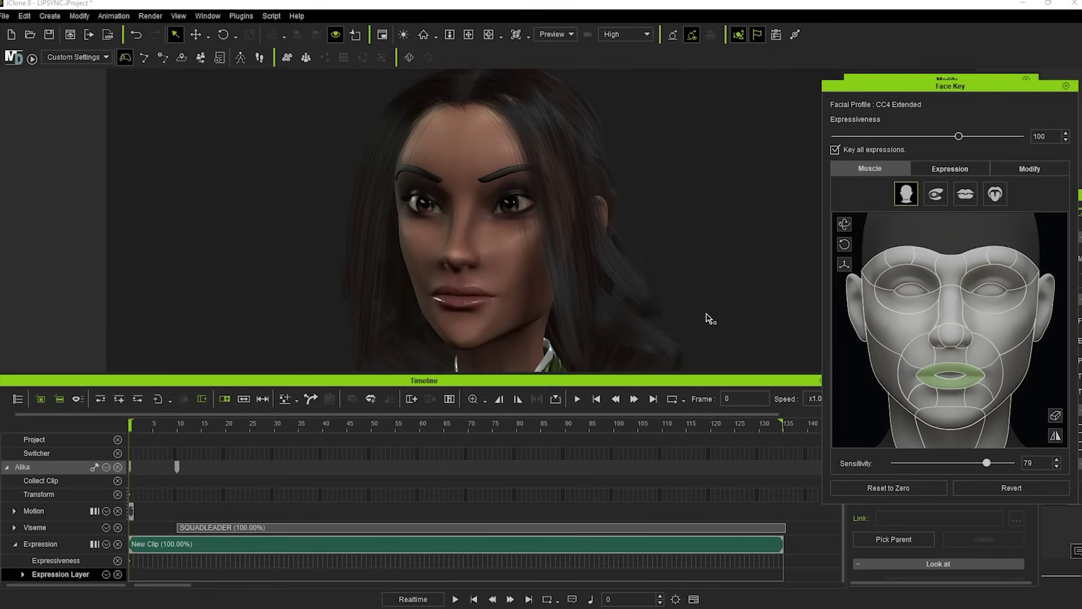
left_click_drag(173, 425, 225, 424)
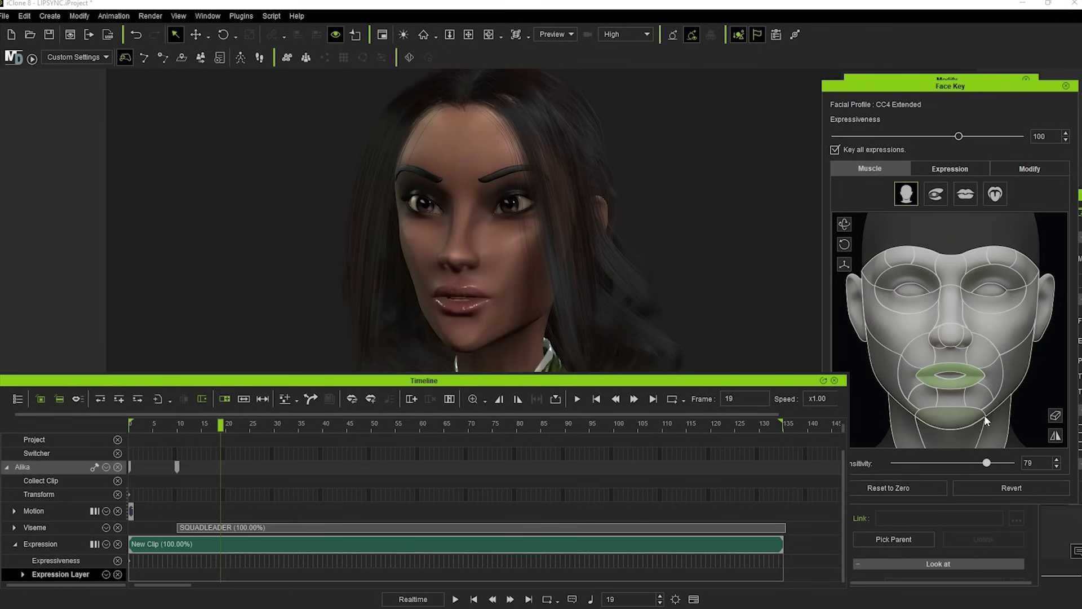
left_click(979, 370)
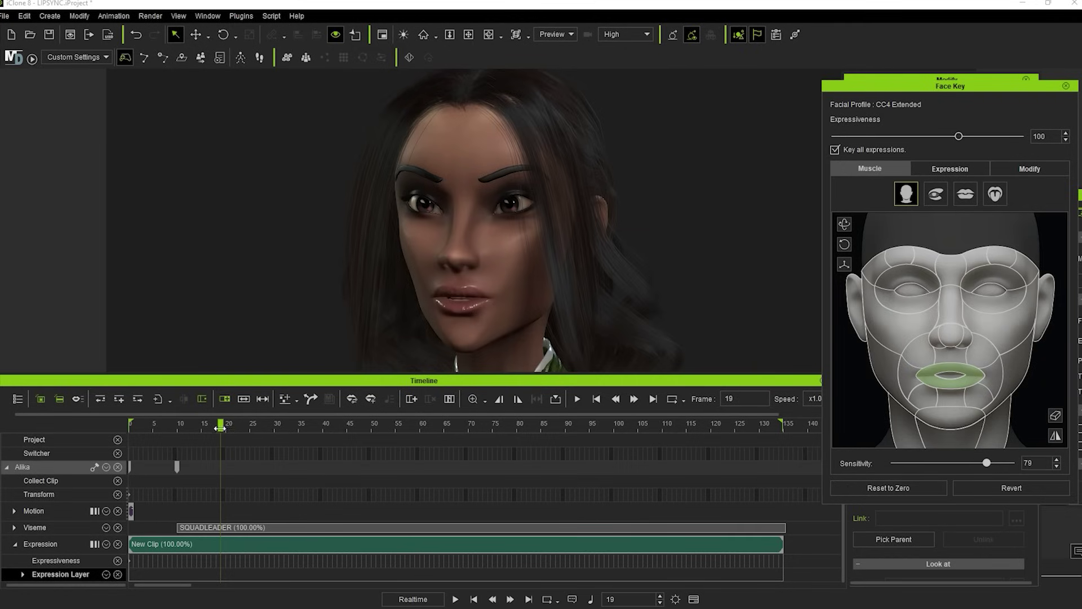
left_click_drag(952, 372, 950, 349)
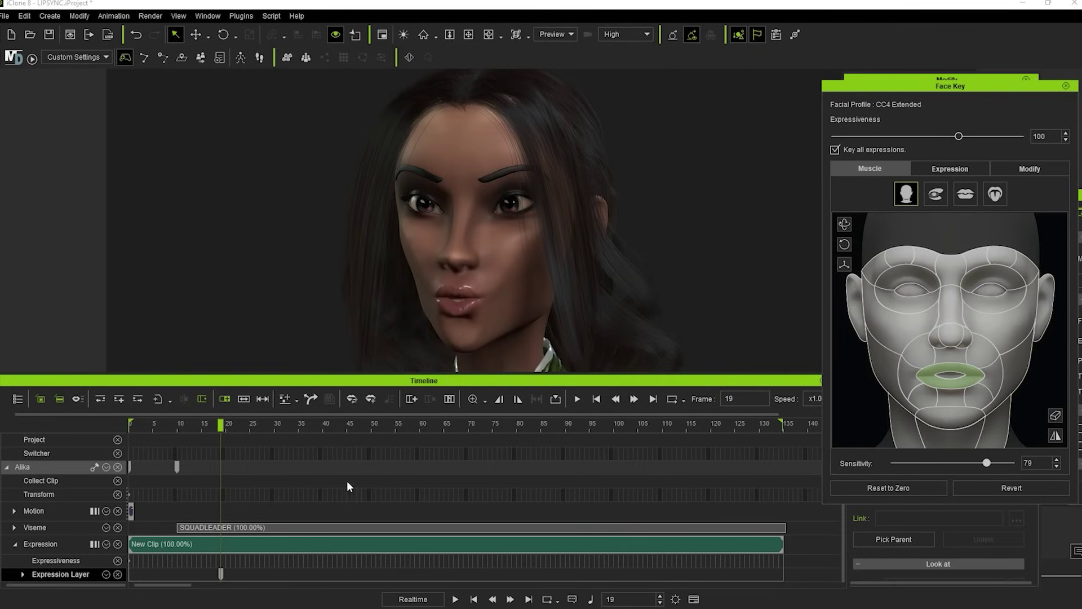
Key neutral mouths at frames 12 and 28, then play the pout.
left_click(221, 423)
left_click_drag(221, 423, 190, 431)
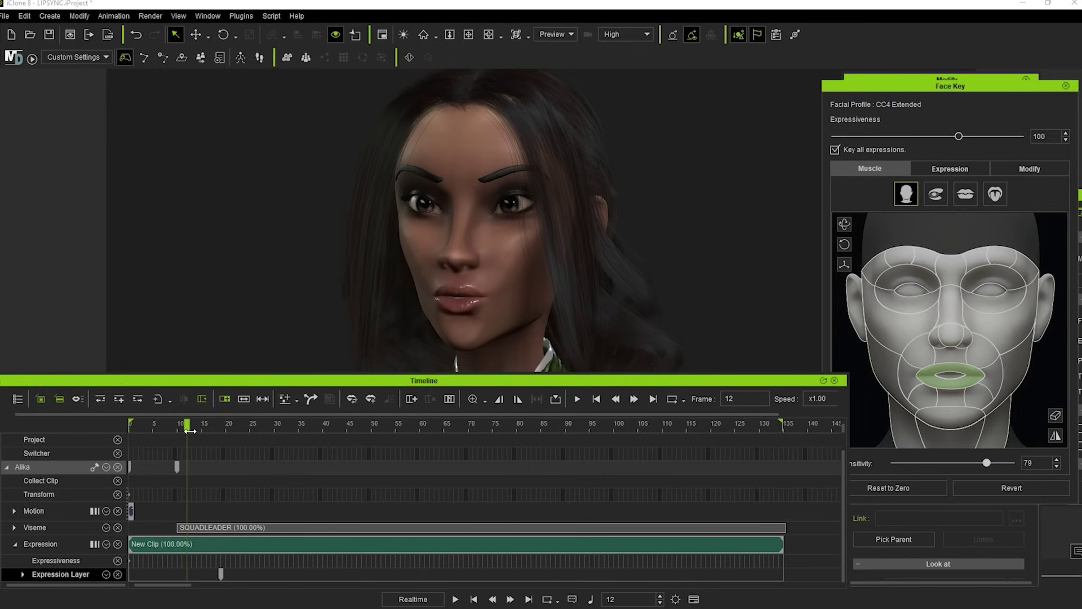
left_click(889, 487)
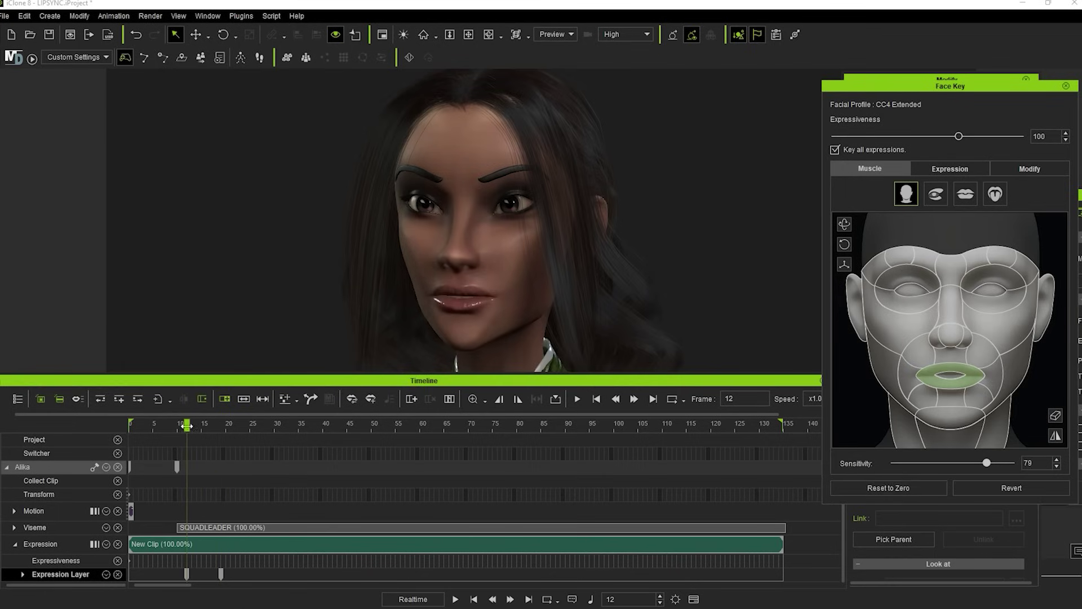
left_click_drag(187, 425, 268, 432)
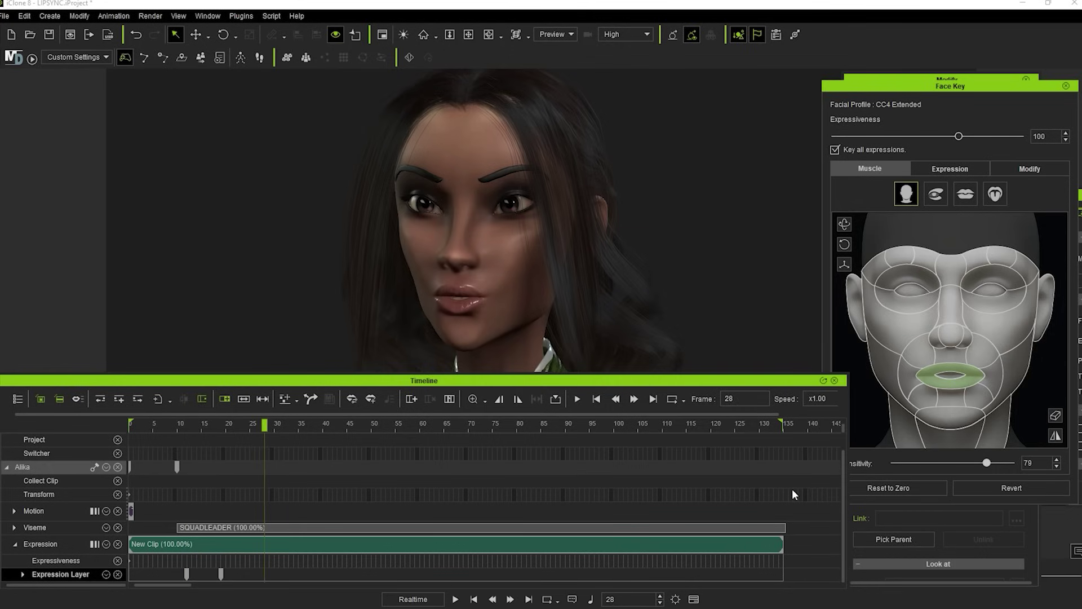
left_click(896, 488)
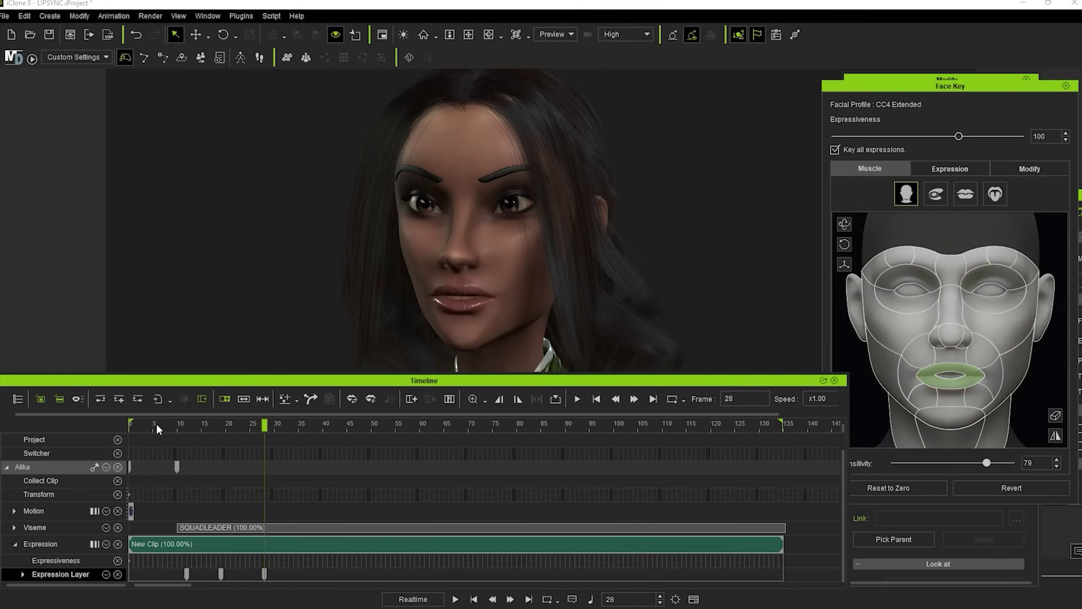
key("space")
key("space")
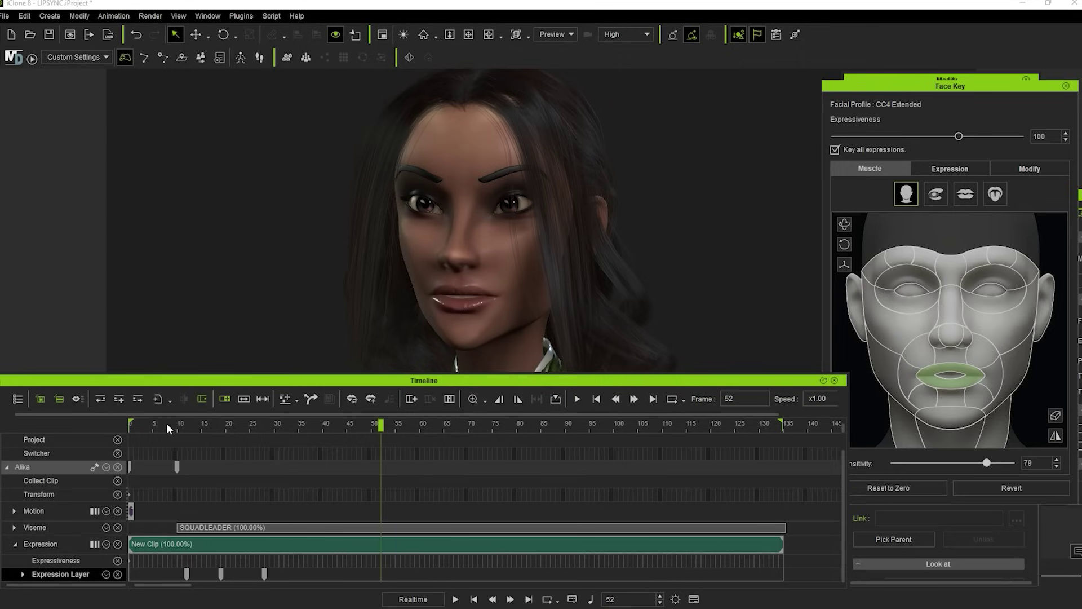
Retime the pout by moving the frame-12 neutral key to 8 and the last one slightly later.
left_click_drag(167, 423, 247, 437)
left_click_drag(268, 570, 291, 572)
left_click_drag(188, 576, 168, 574)
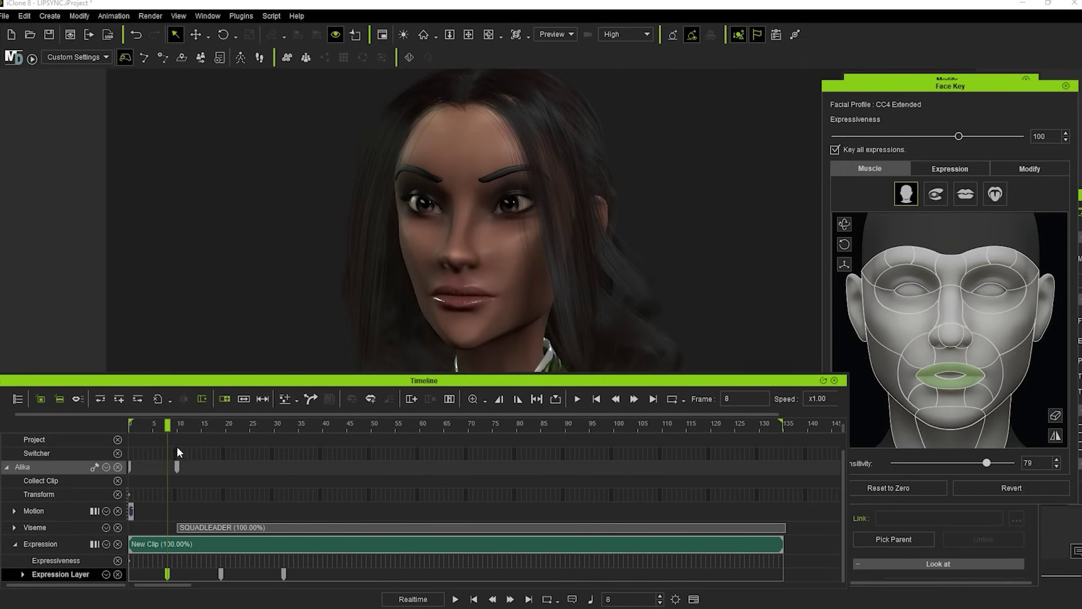
key("space")
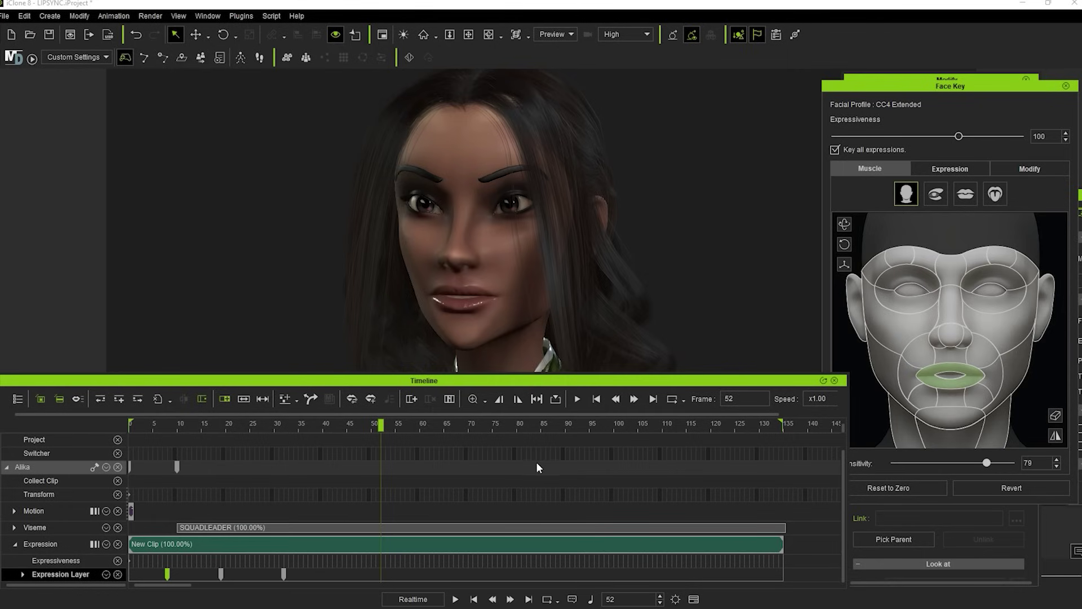
Raise the cheek into a sneer at frame 61 with neutral mouth keys at 55 and 69.
mouse_move(437, 430)
left_mouse_down()
mouse_move(493, 426)
mouse_move(384, 430)
mouse_move(433, 431)
left_mouse_up()
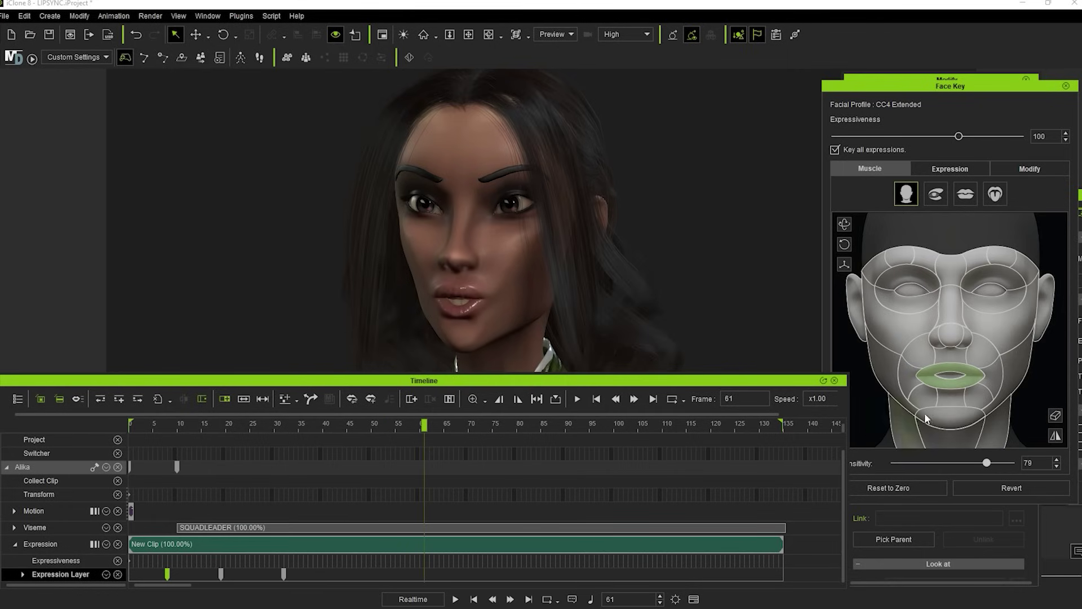
left_click(976, 378)
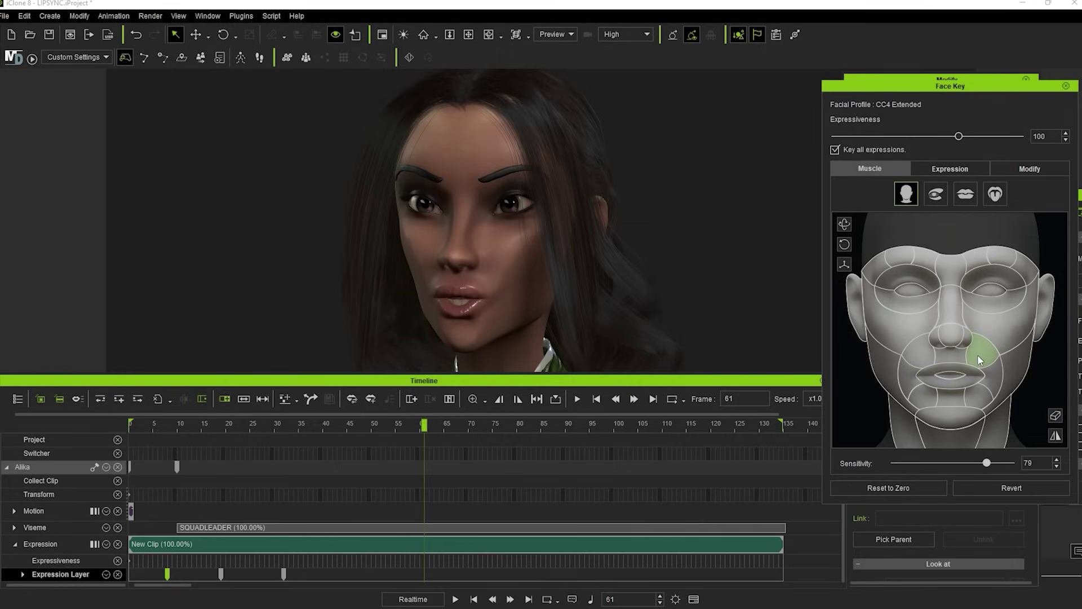
mouse_move(977, 358)
left_mouse_down()
mouse_move(989, 337)
mouse_move(986, 348)
left_mouse_up()
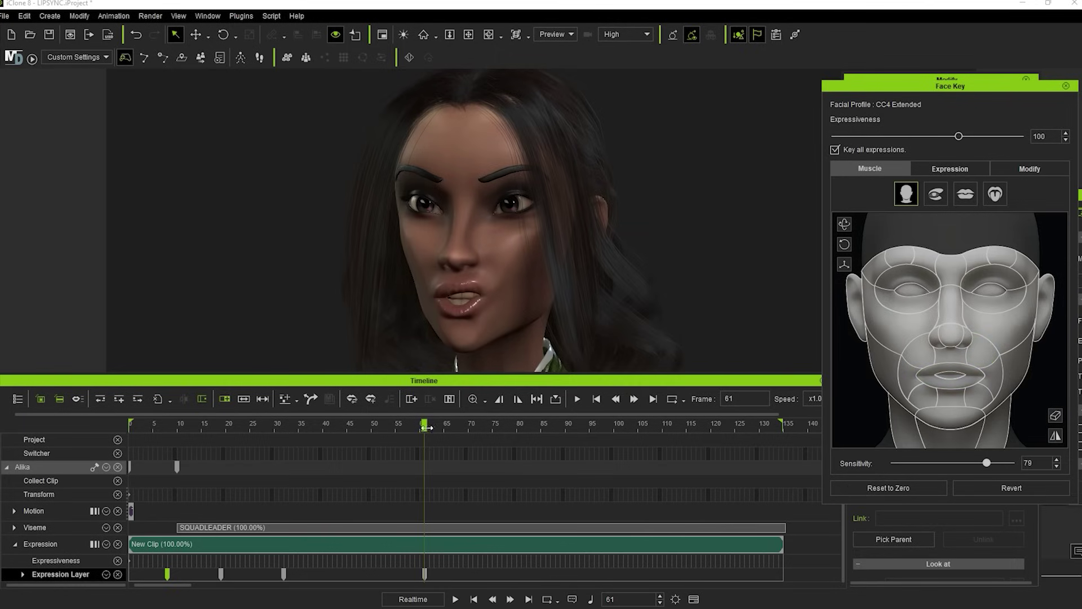
left_click_drag(427, 428, 396, 428)
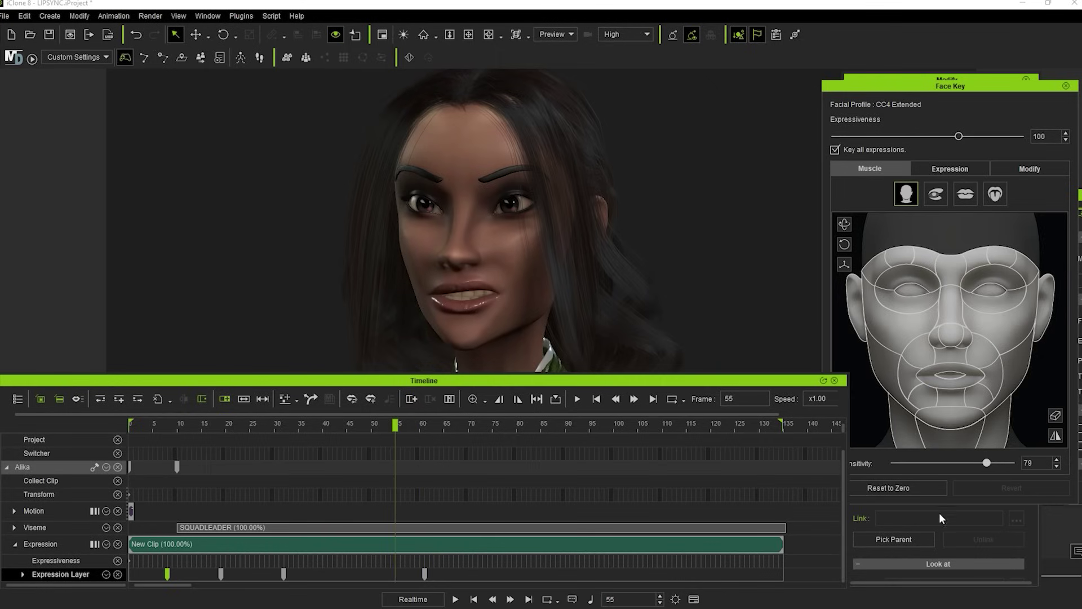
left_click(914, 492)
left_click(463, 425)
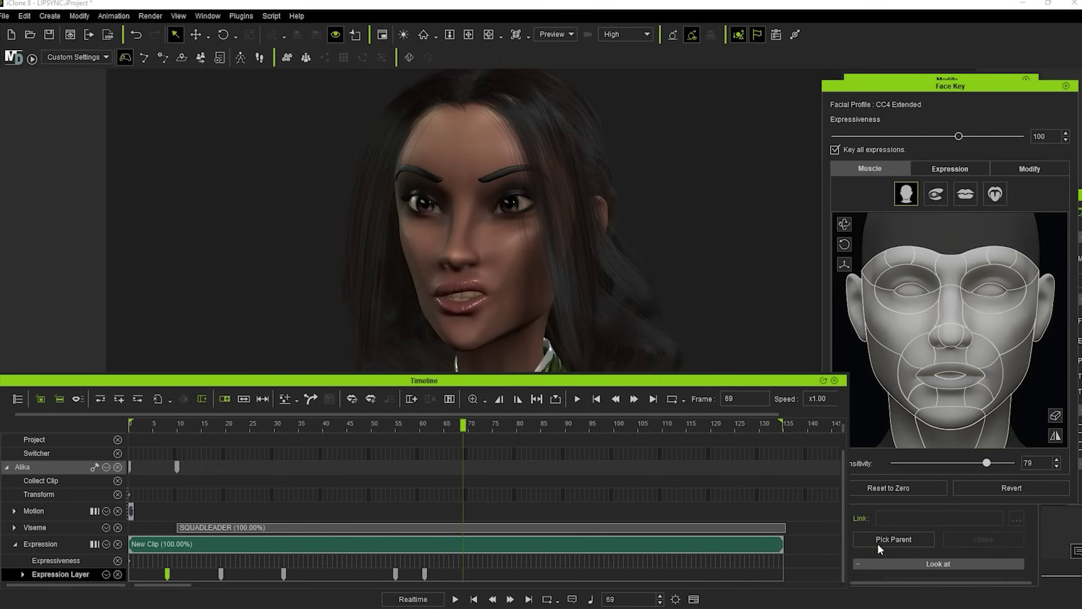
left_click(889, 488)
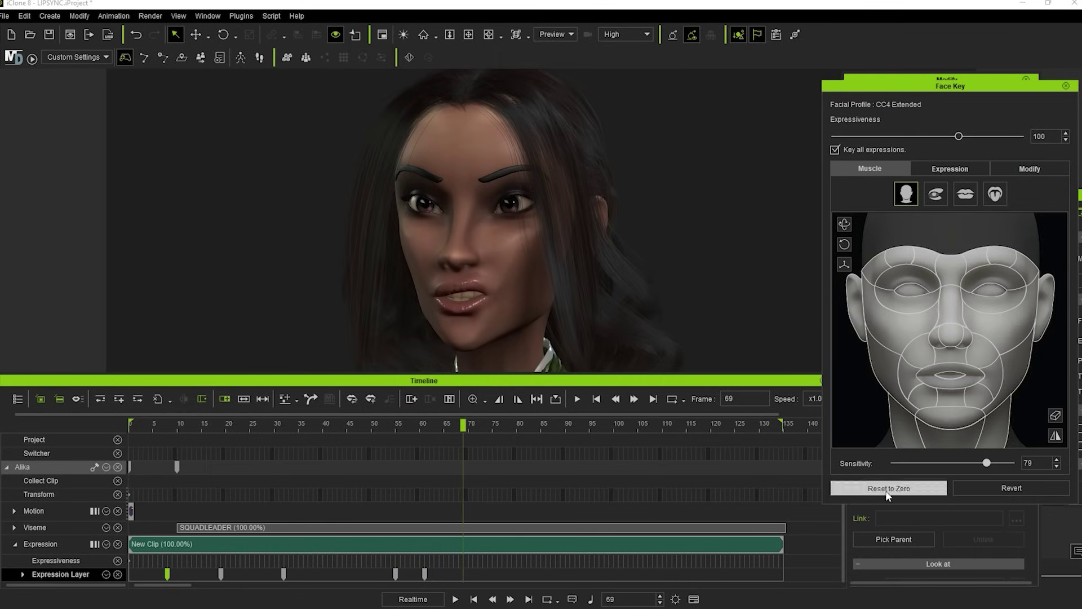
Drop the jaw open on the frame-61 key and play back from frame 41.
left_click(425, 573)
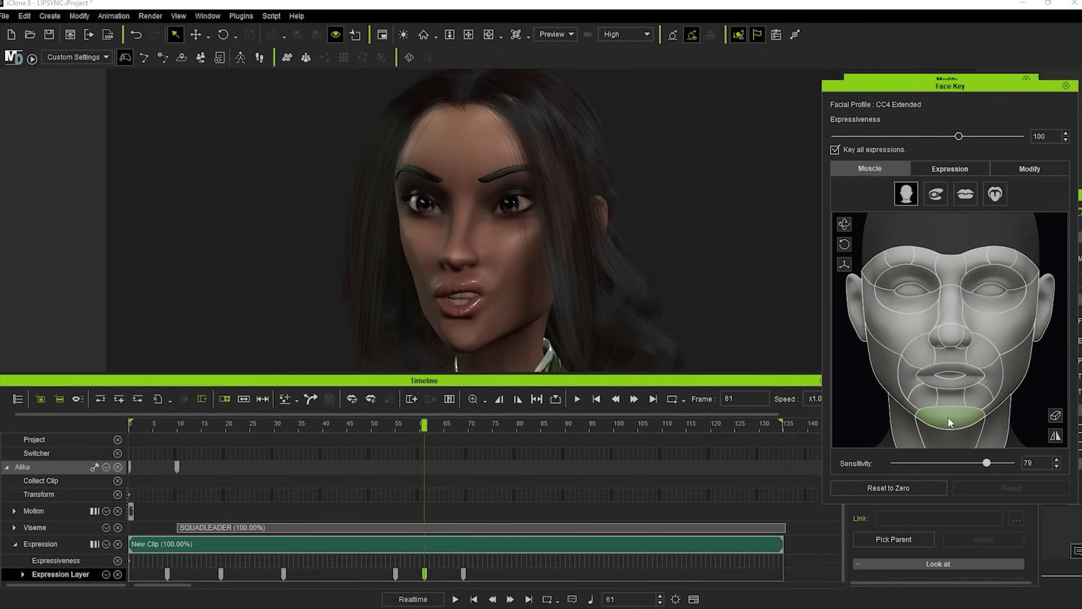
left_click_drag(950, 423, 946, 420)
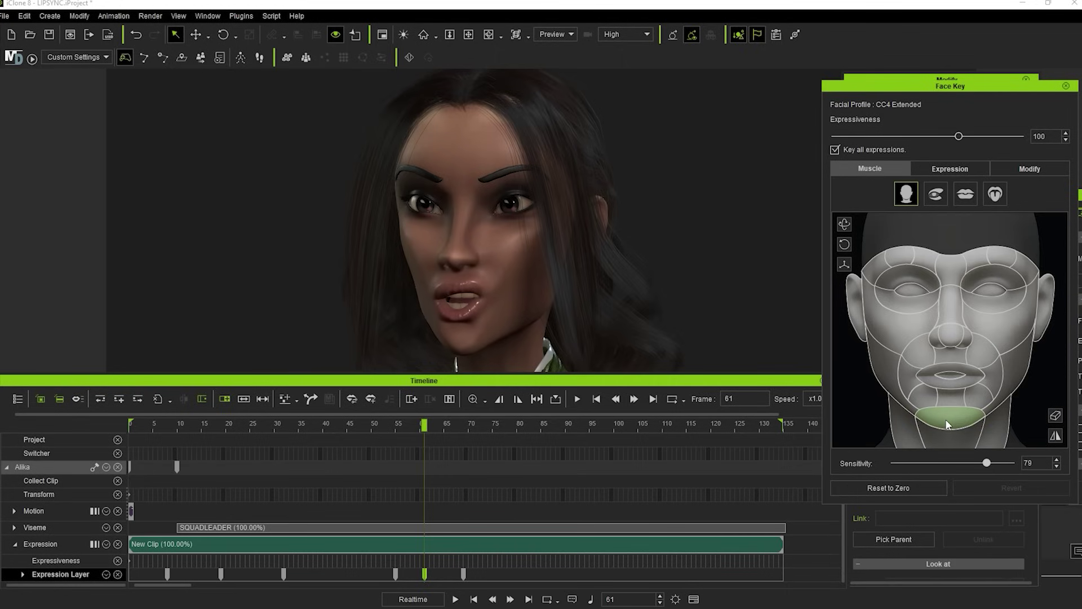
left_click(329, 424)
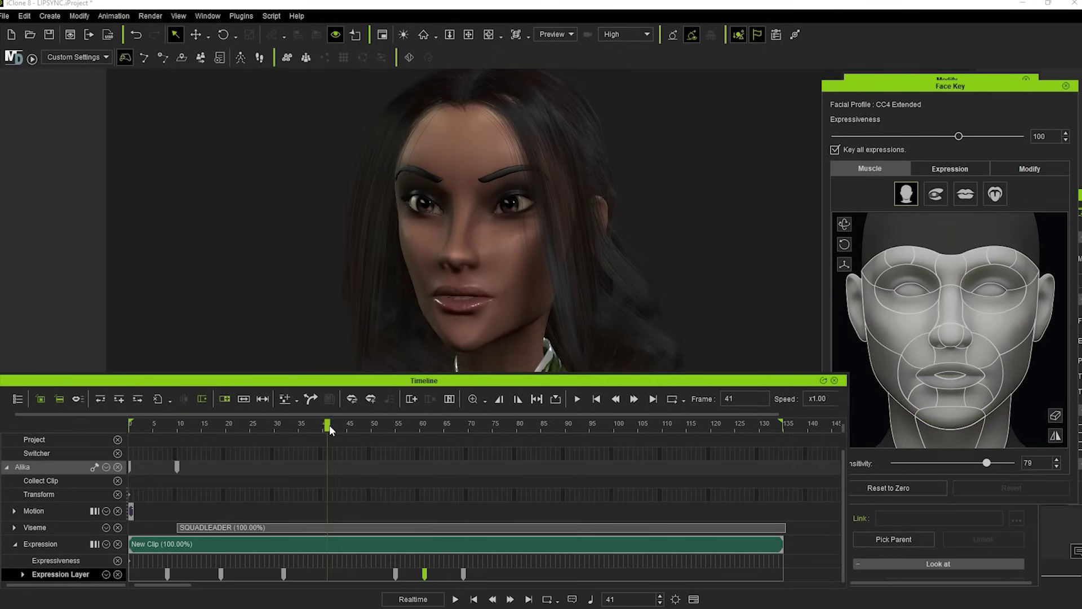
key("space")
key("space")
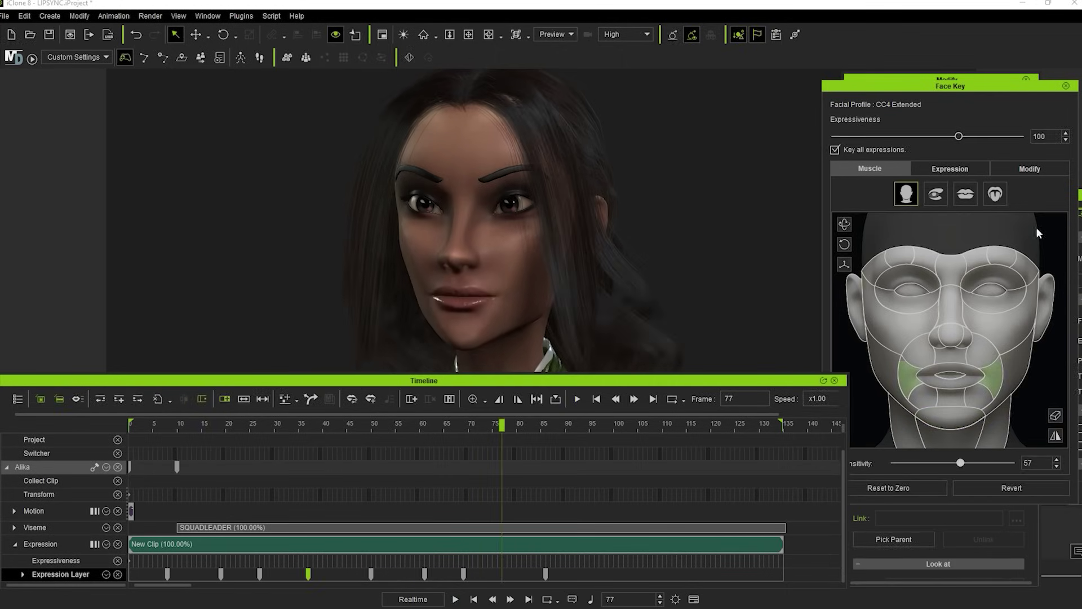
Switch mouth type and raise the upper lip with keys at frames 77 and 82.
left_click(965, 194)
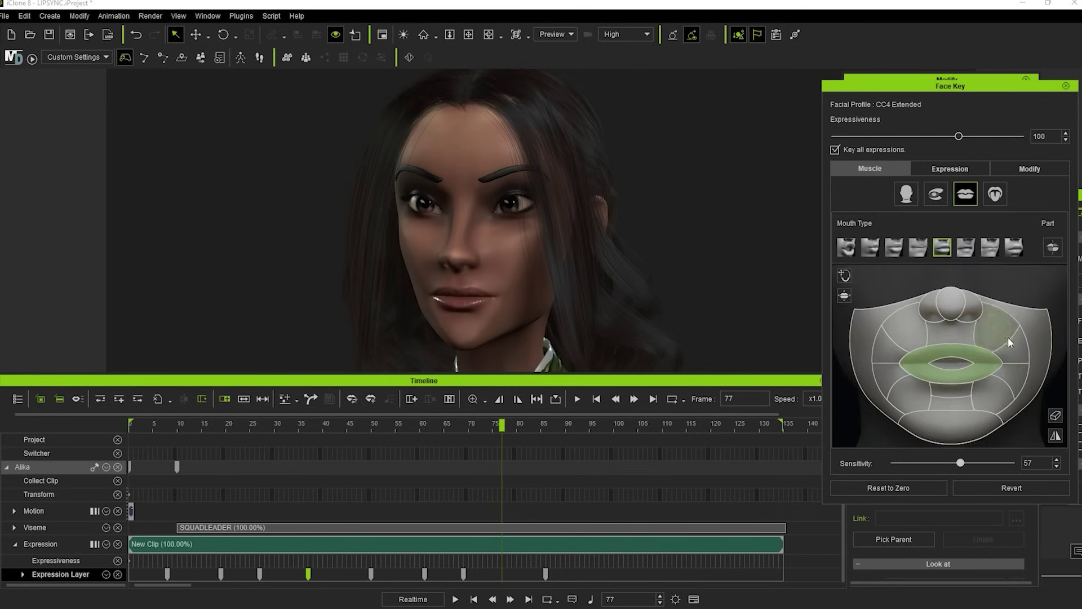
left_click(988, 248)
left_click_drag(962, 329, 963, 302)
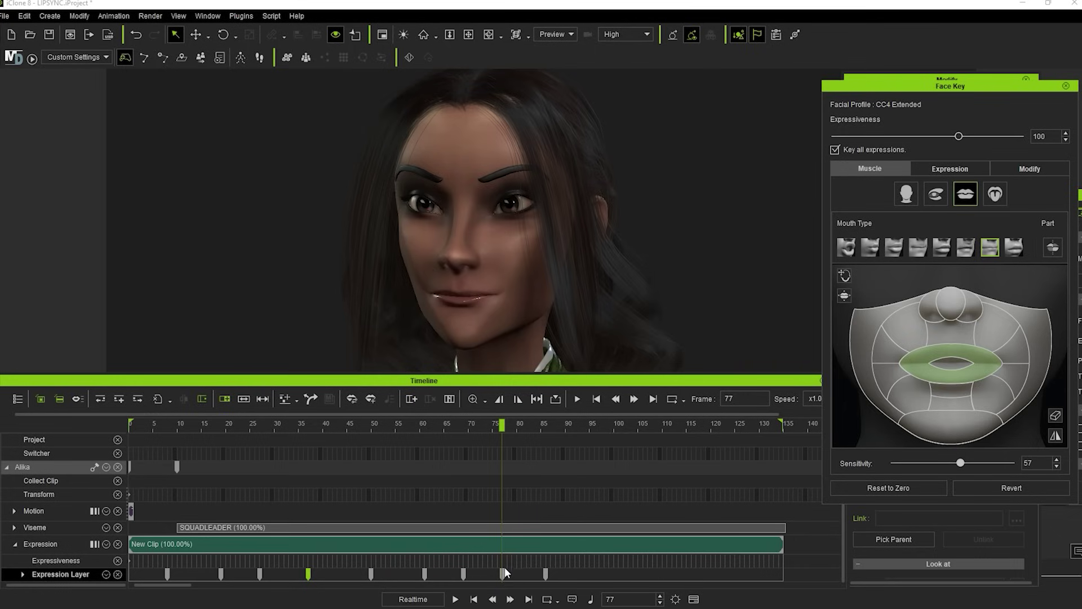
left_click_drag(422, 431, 530, 433)
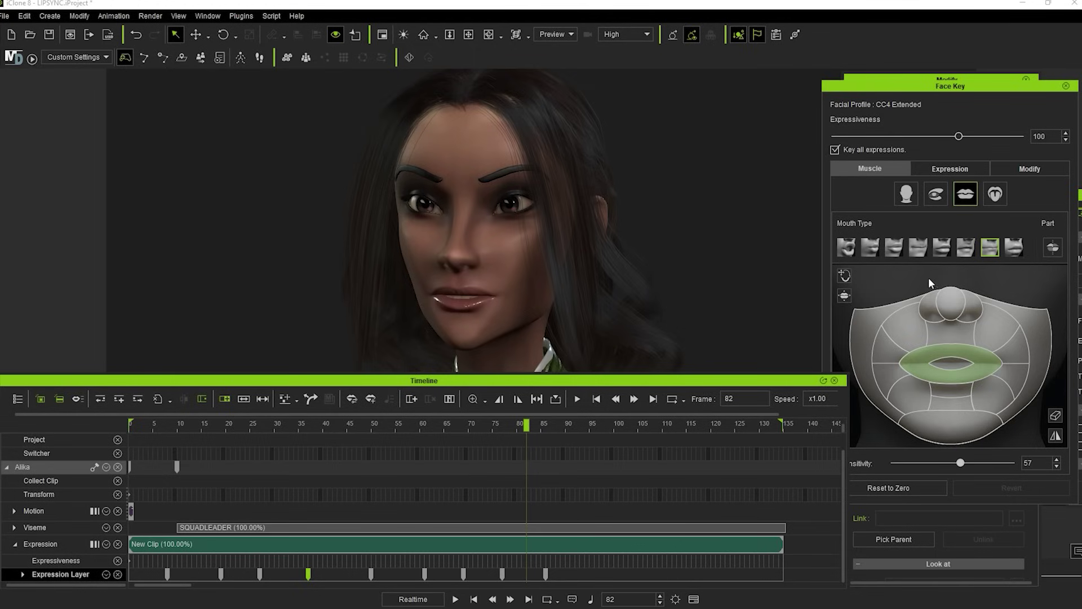
left_click(967, 350)
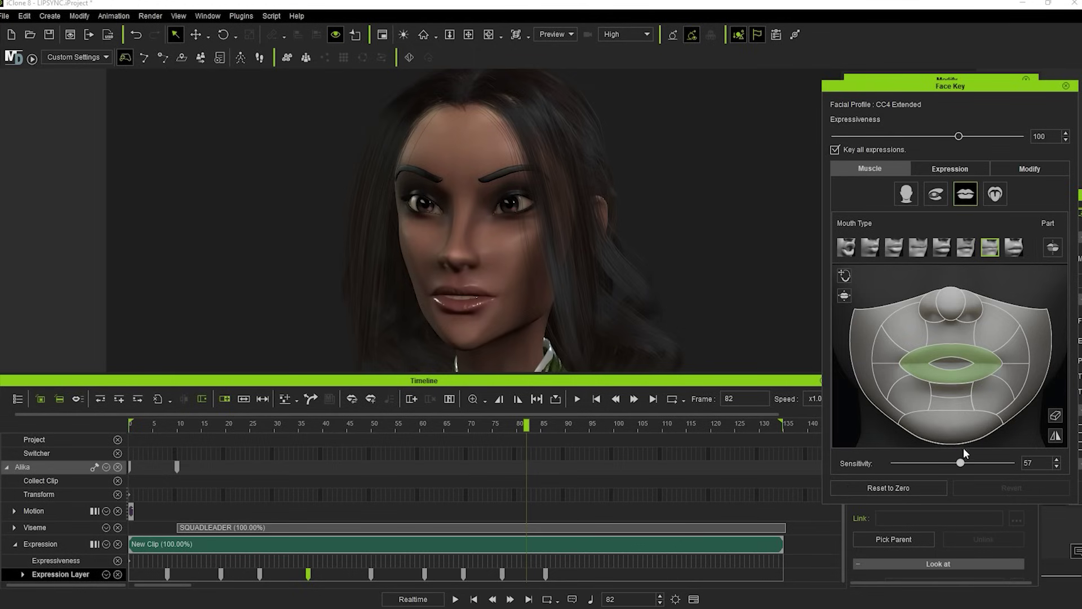
left_click(470, 454)
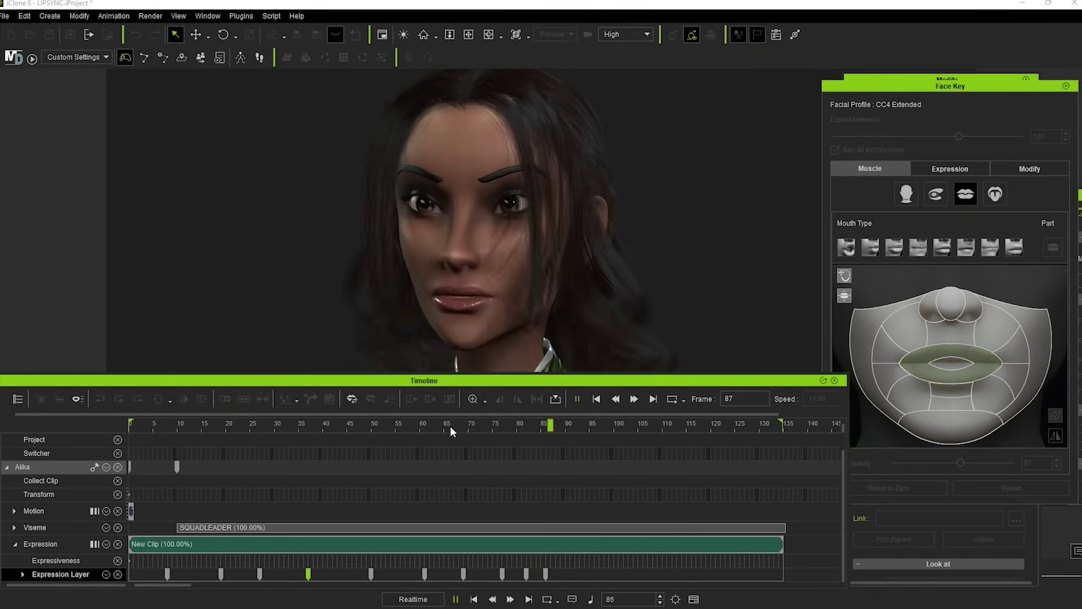
Replay frames 60–76 and browse the eye, mouth-interior and full-face muscle maps.
left_click_drag(451, 425, 409, 423)
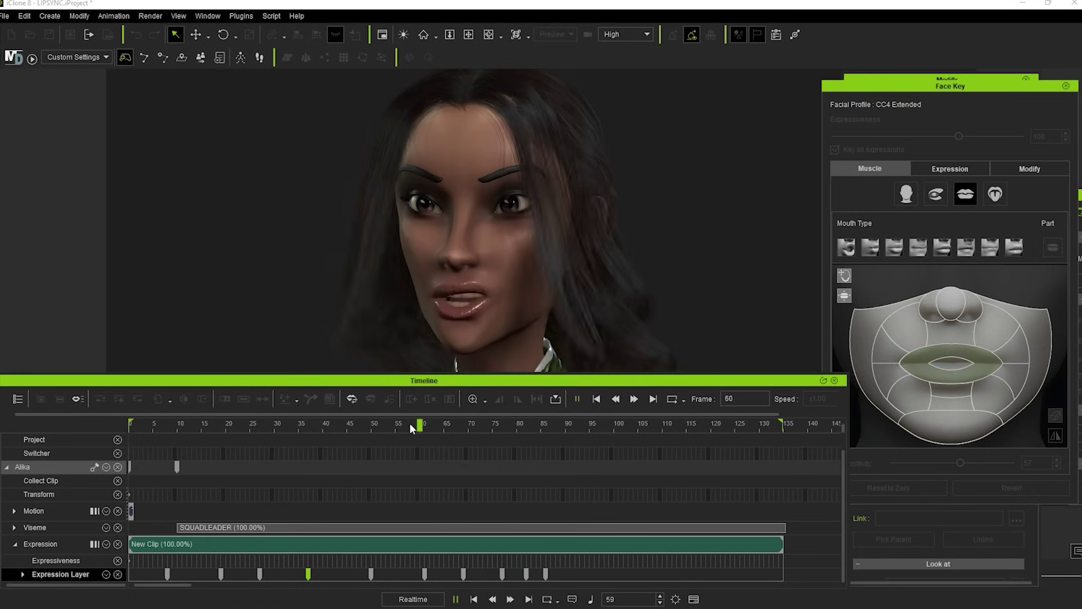
left_click(497, 423)
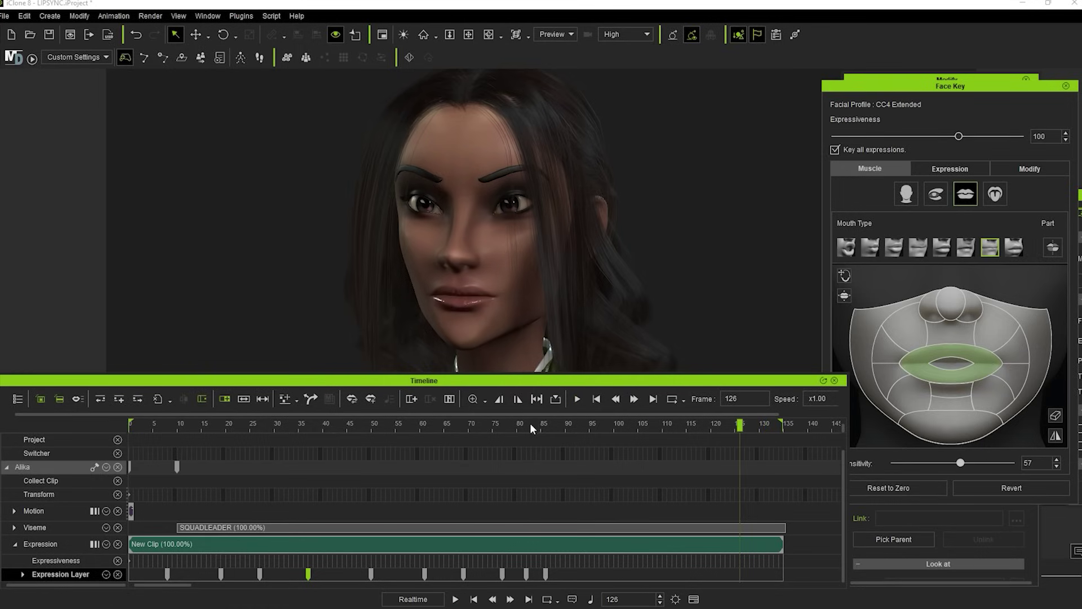
left_click(937, 194)
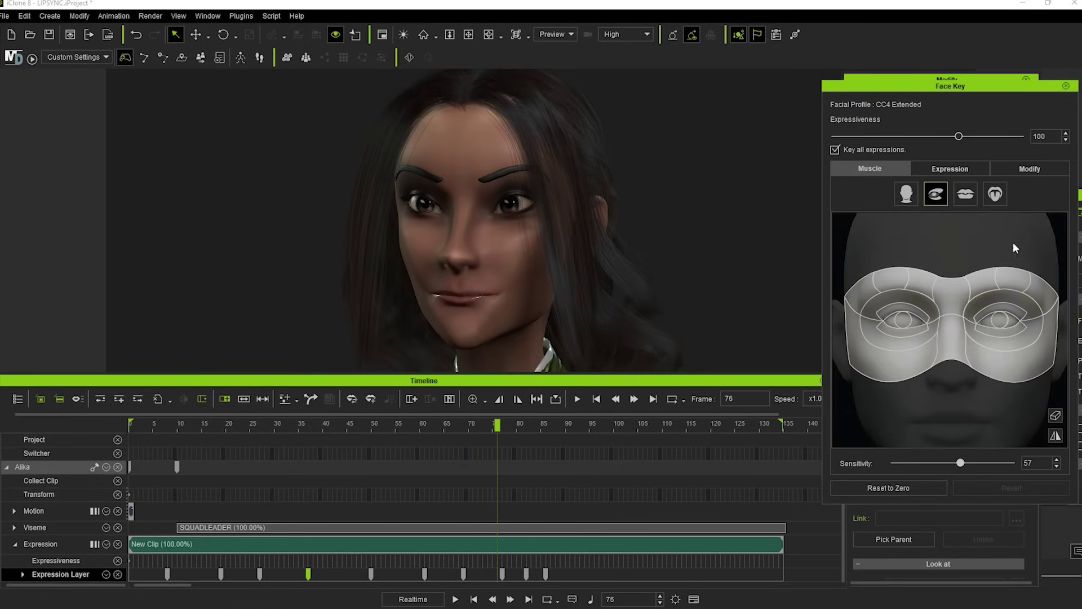
left_click(995, 194)
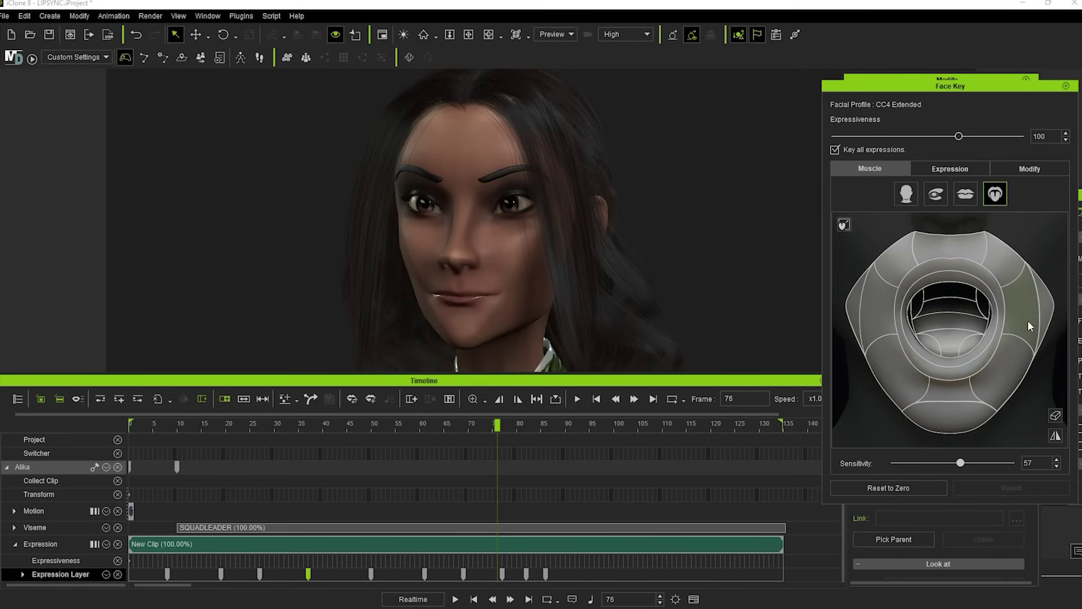
left_click(906, 194)
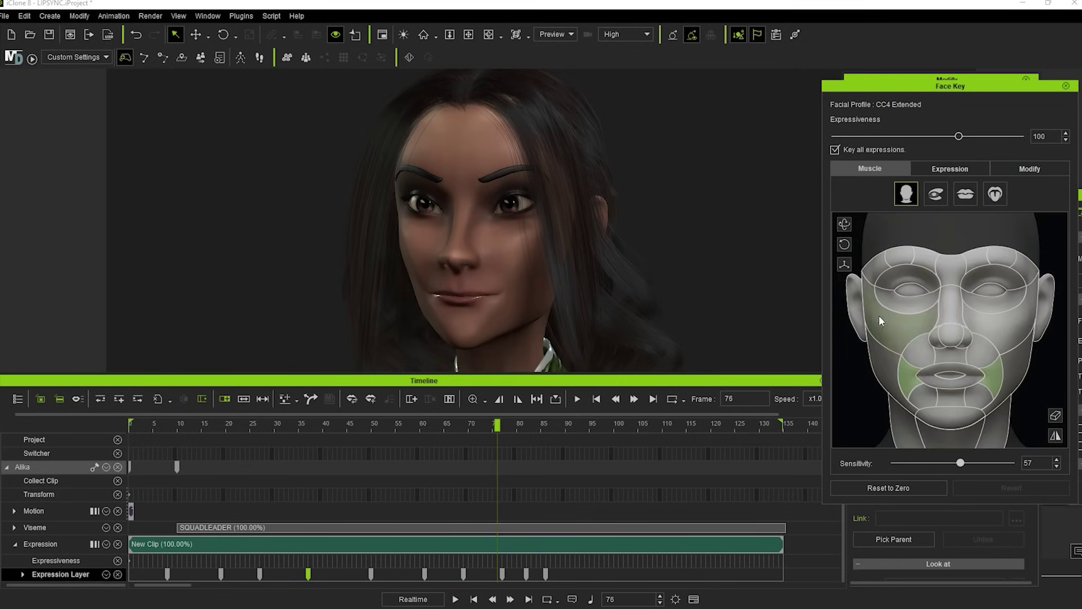
left_click(463, 425)
left_click_drag(442, 425, 455, 426)
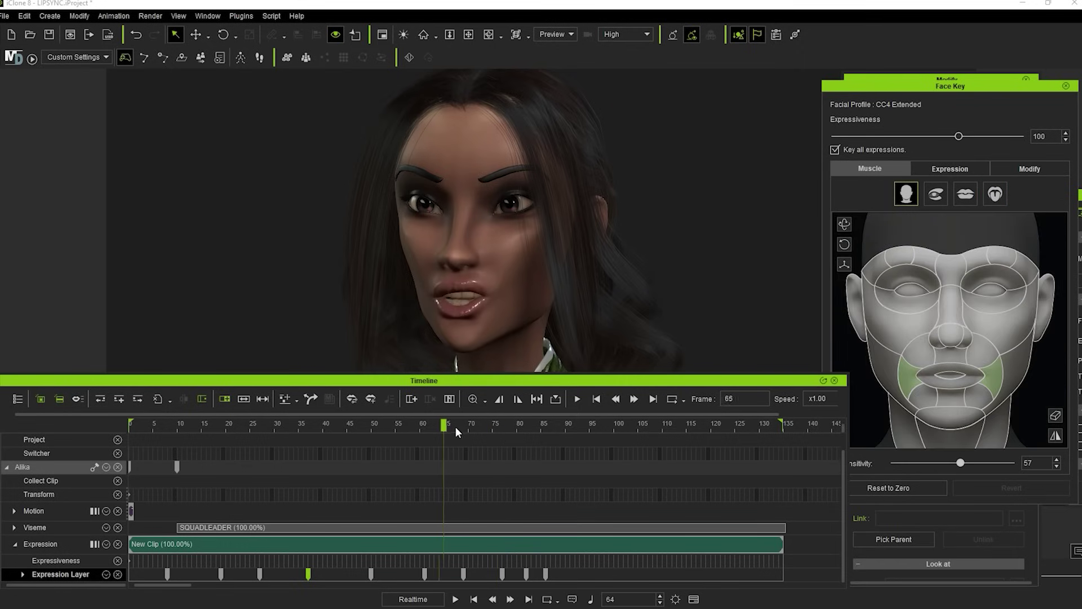
Smooth and flatten the New Clip expression clip with Mouth Base raised to 4, then rewind to frame 0.
left_click(466, 546)
right_click(465, 546)
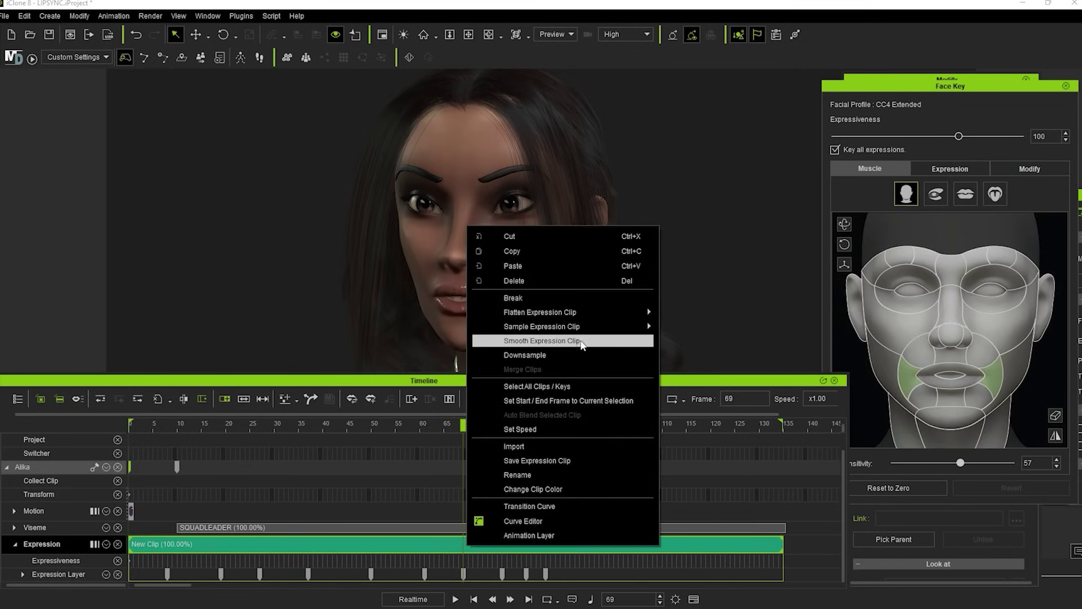
left_click(553, 341)
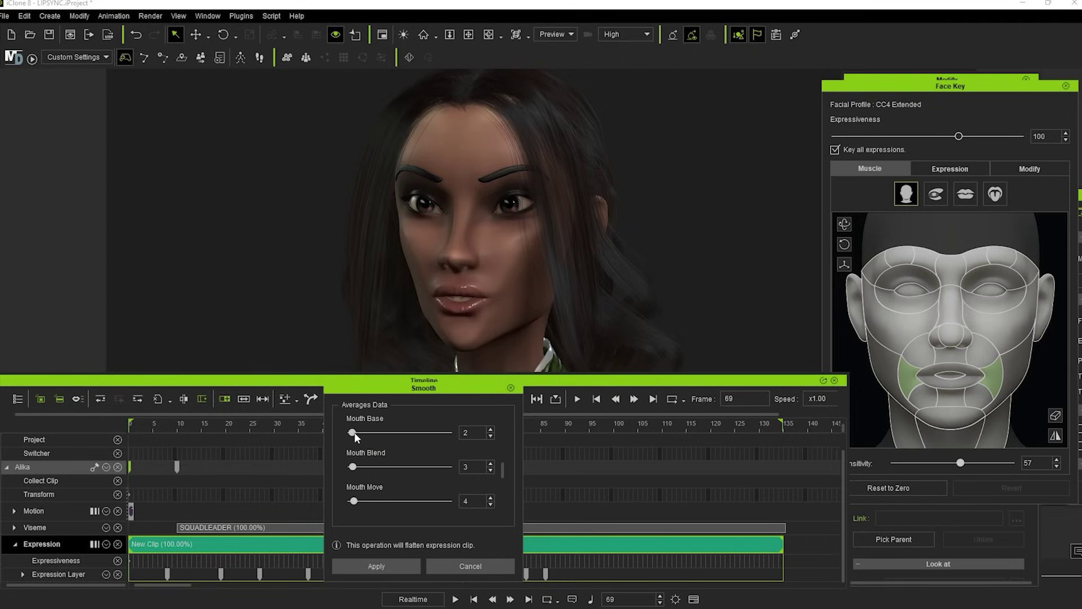
left_click_drag(353, 432, 356, 433)
left_click(376, 566)
key("space")
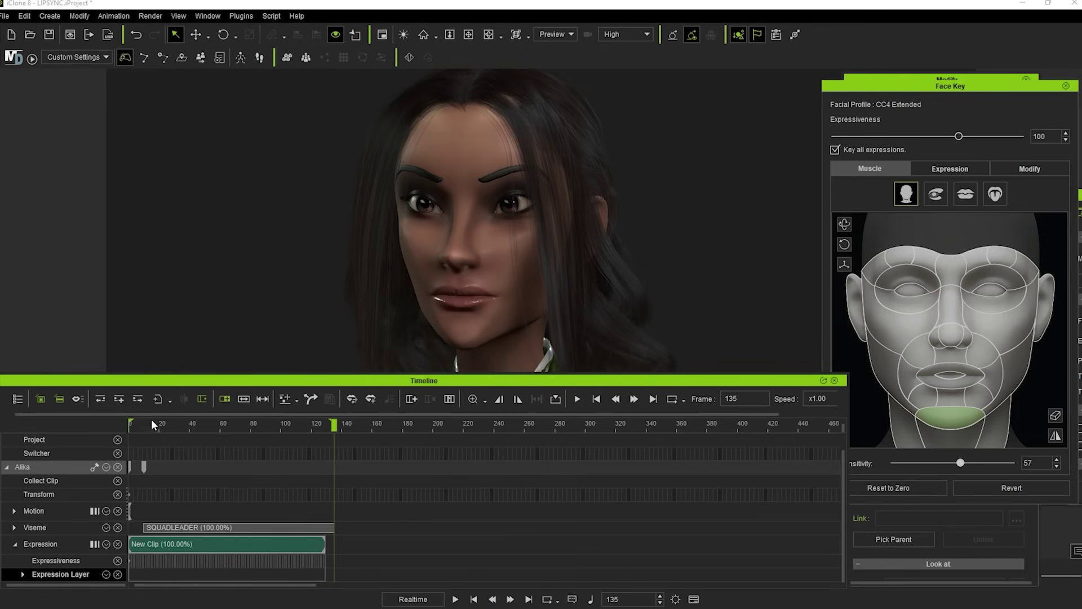
left_click_drag(152, 422, 117, 426)
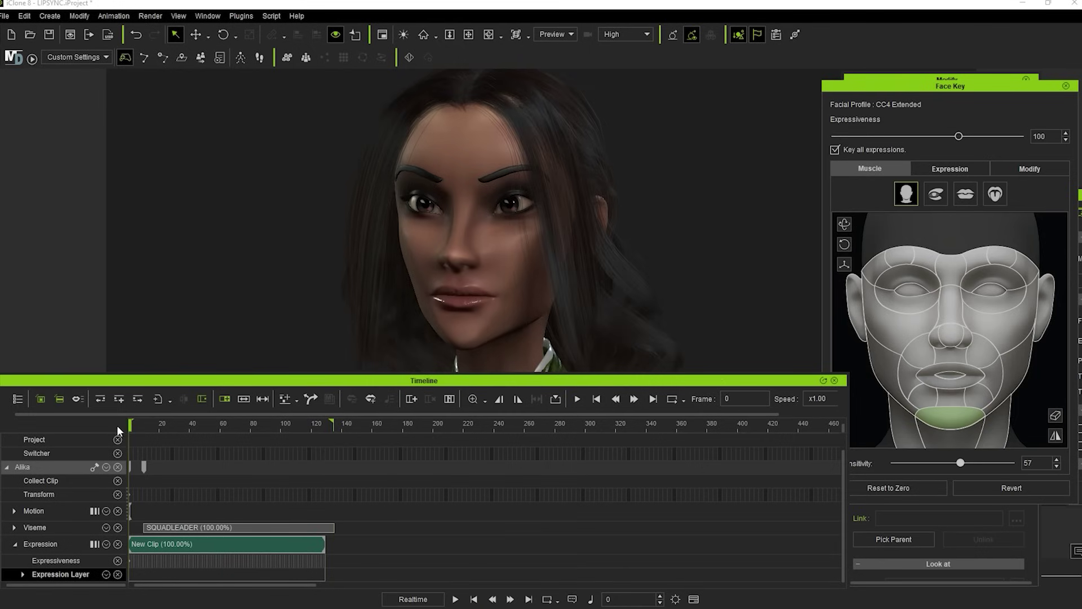
Try the Angry expression presets: A1_Angry at 45 strength, then A2_Angry.
left_click(948, 170)
left_click(923, 188)
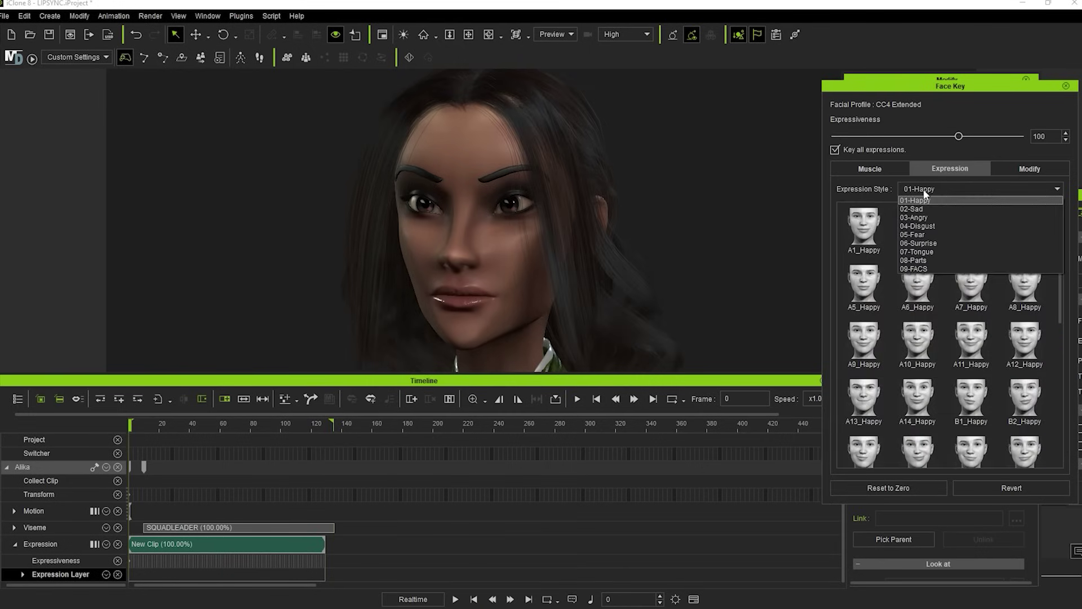
left_click(914, 217)
left_click(869, 232)
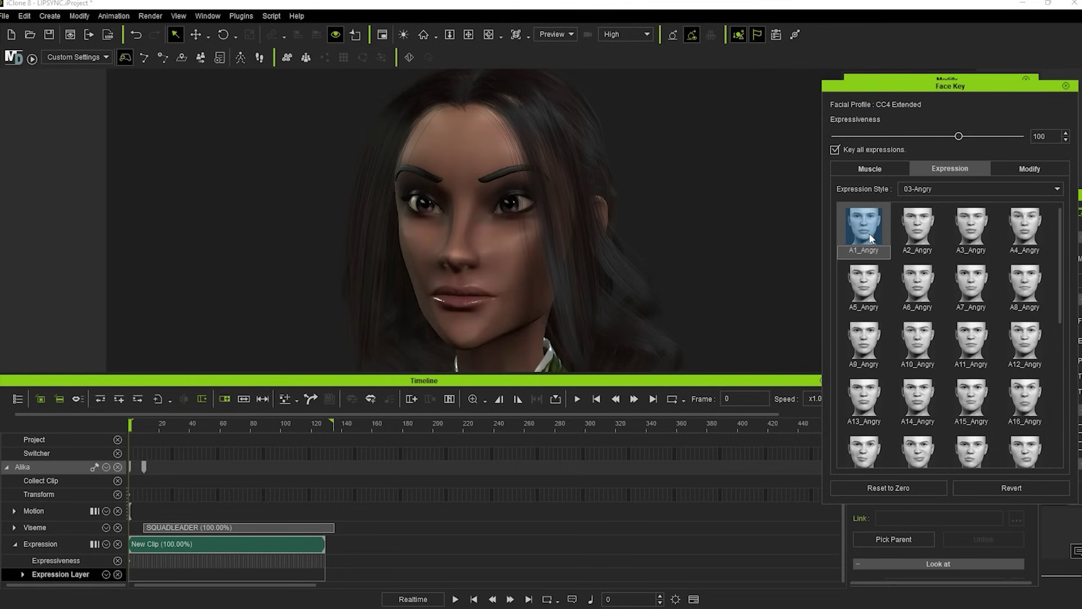
left_click_drag(959, 138, 931, 148)
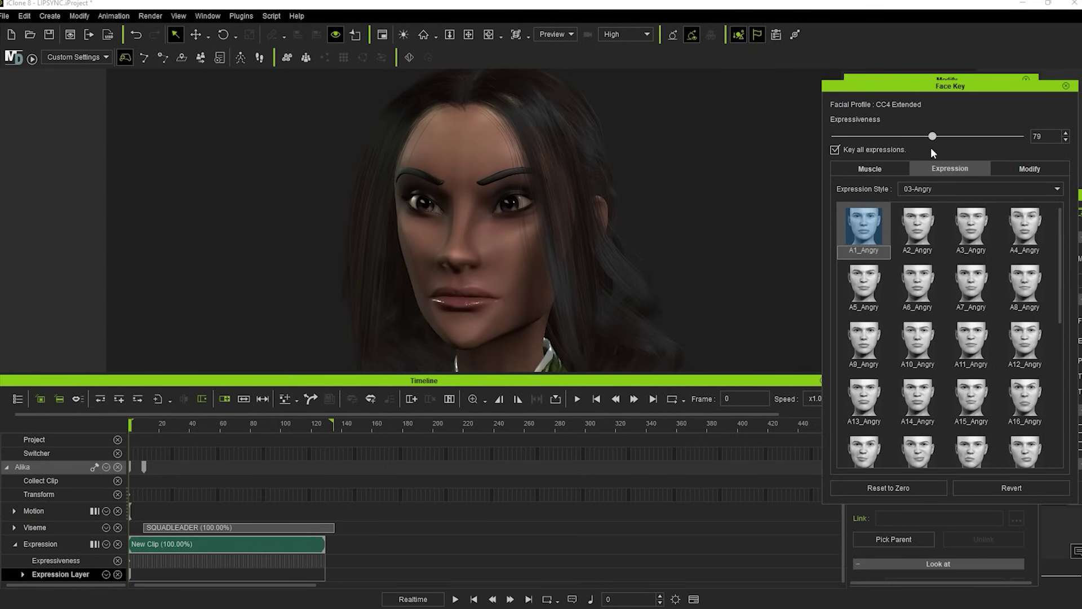
left_click(917, 228)
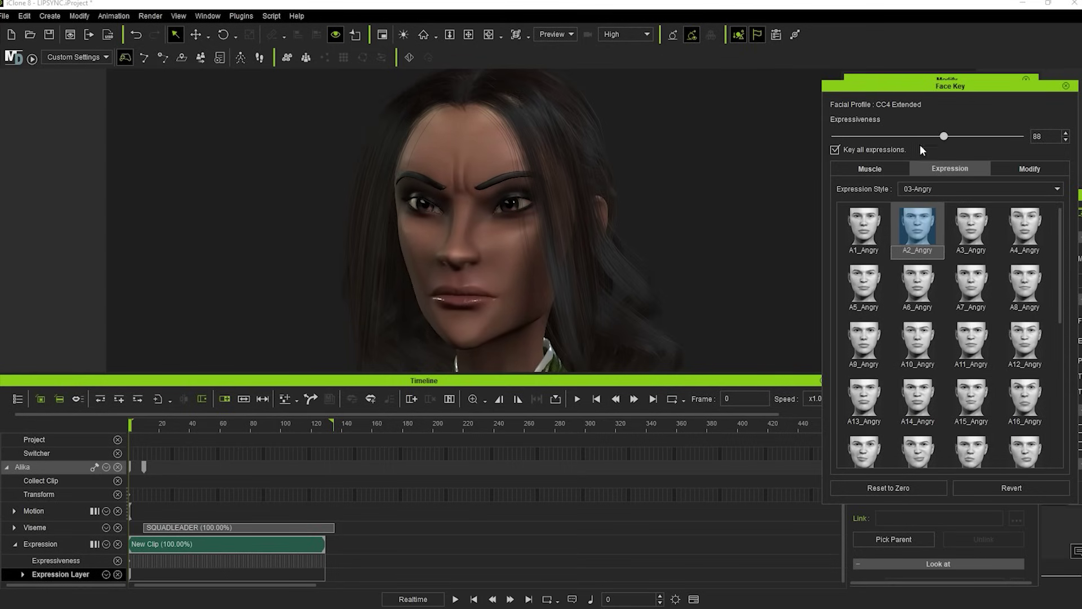
Key A3_Angry at frame 34 (about 106), A14_Angry at frame 62 and A9_Angry at frame 109.
left_click_drag(169, 425, 181, 426)
left_click(965, 234)
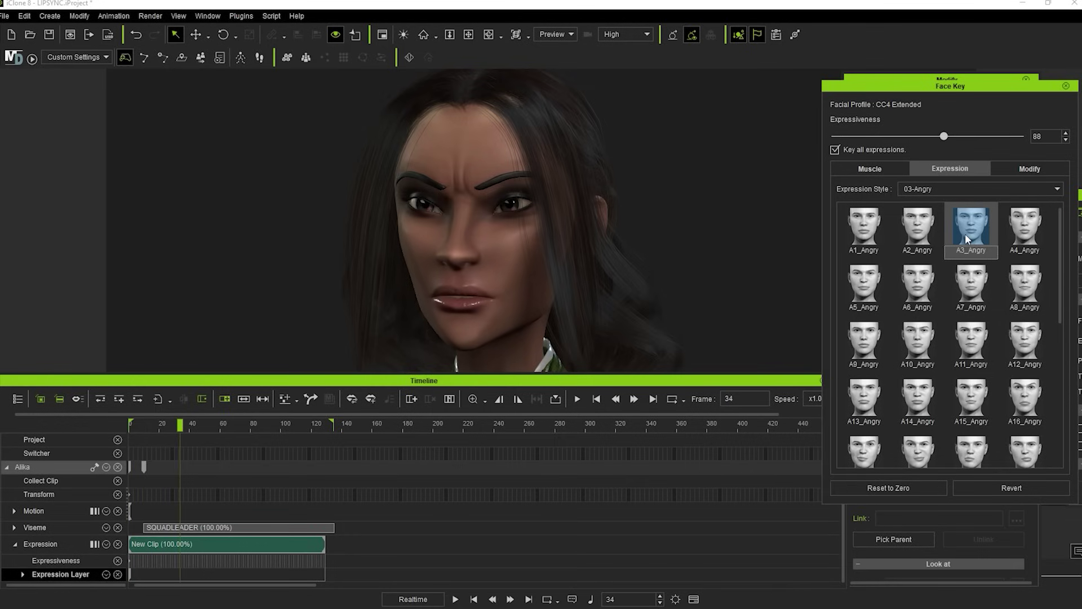
left_click_drag(944, 142, 967, 140)
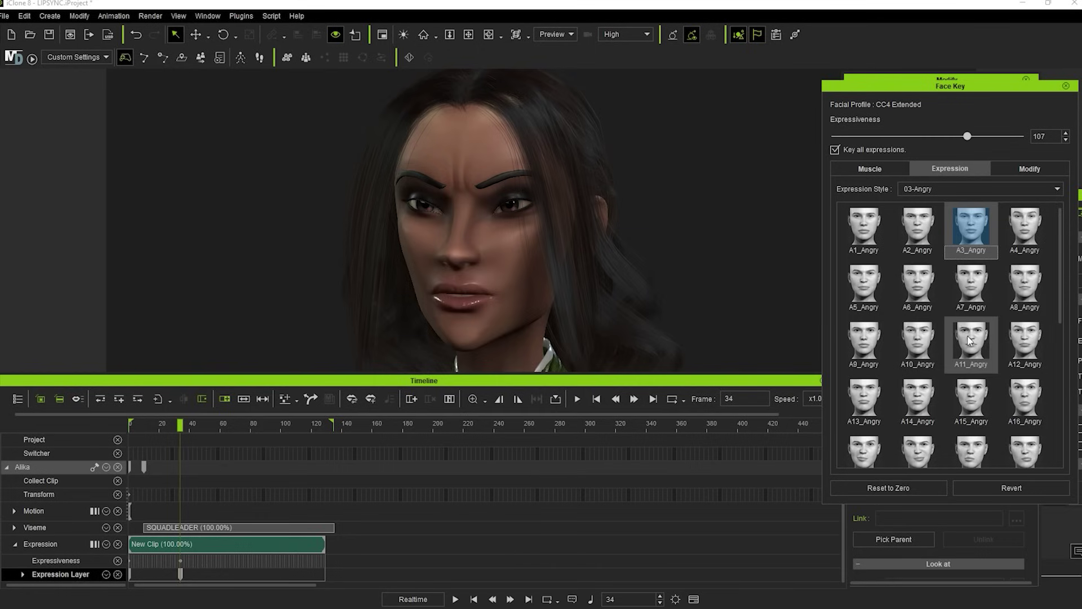
left_click(235, 424)
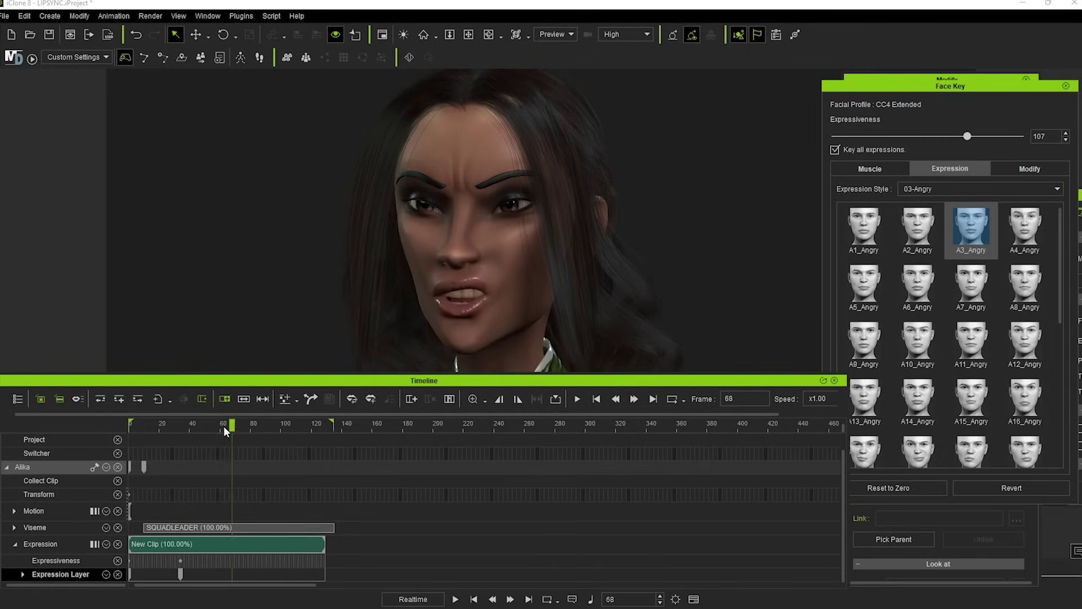
left_click(224, 427)
left_click(917, 400)
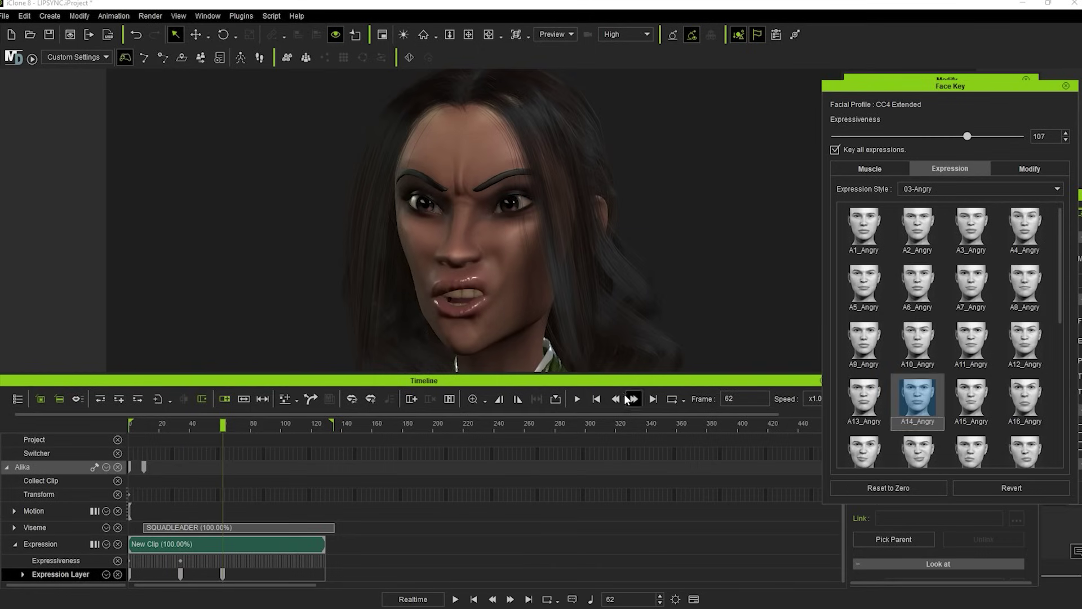
left_click_drag(241, 424, 293, 423)
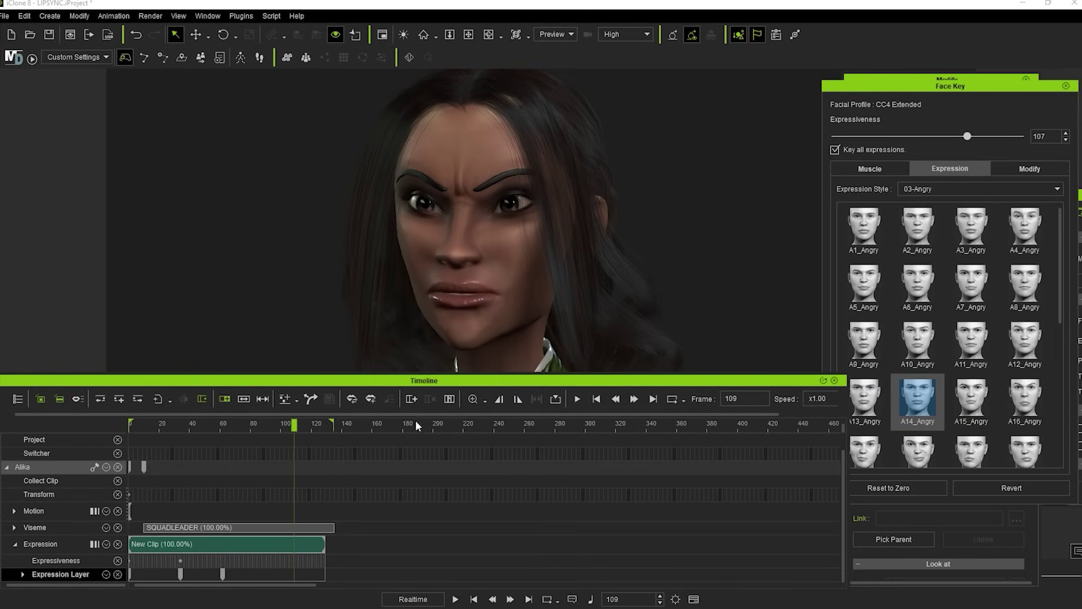
left_click(853, 342)
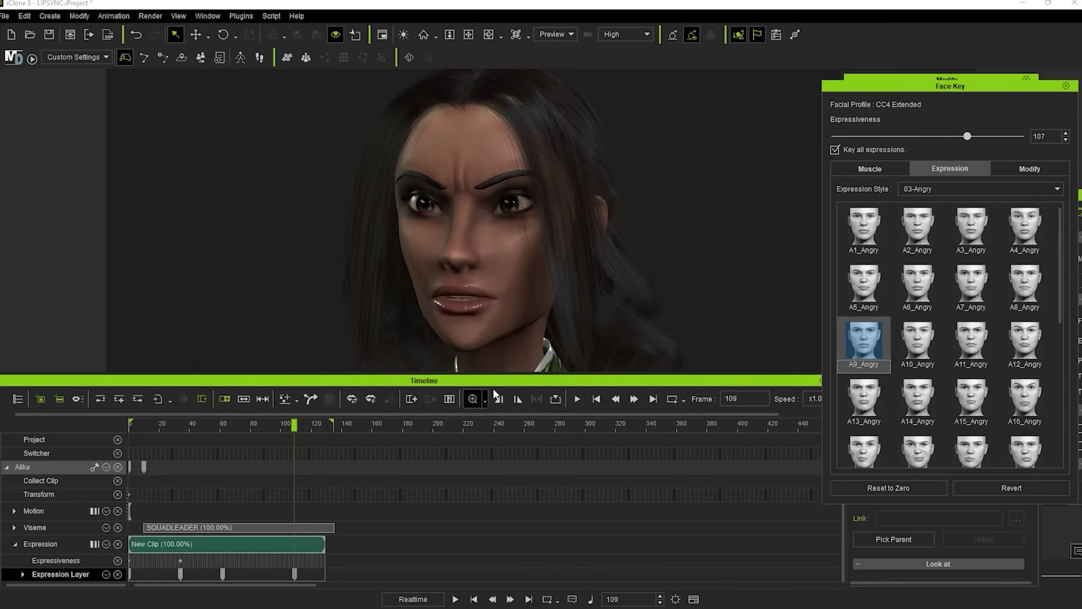
Play the angry expression animation from the start to review it.
left_click(134, 425)
key("space")
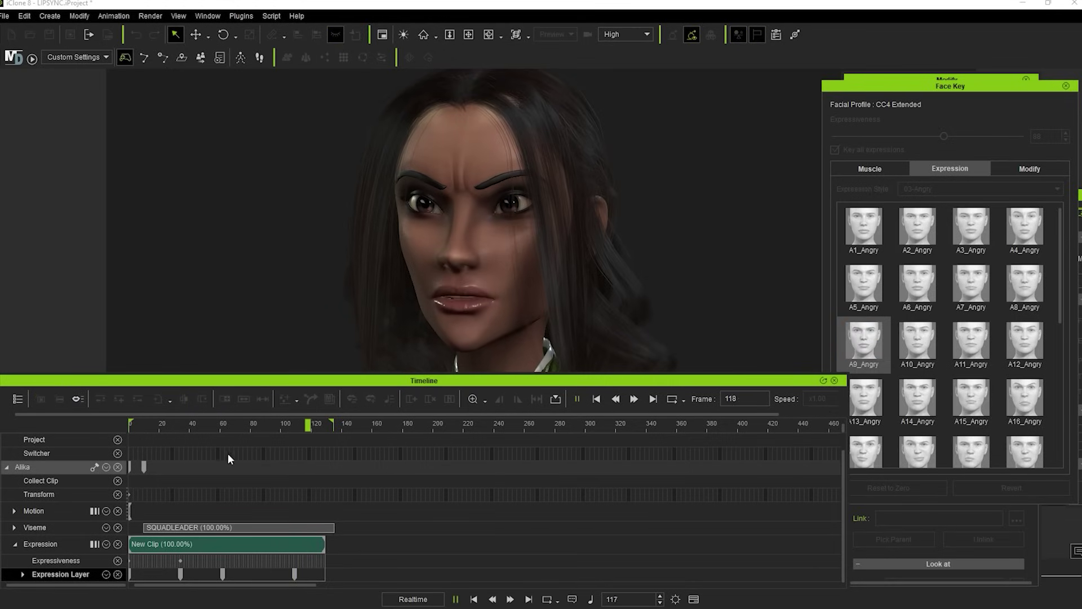
key("space")
Adjust angry strength keys: weaker at frame 53, peak at frame 62, eased at frame 82.
left_click(211, 426)
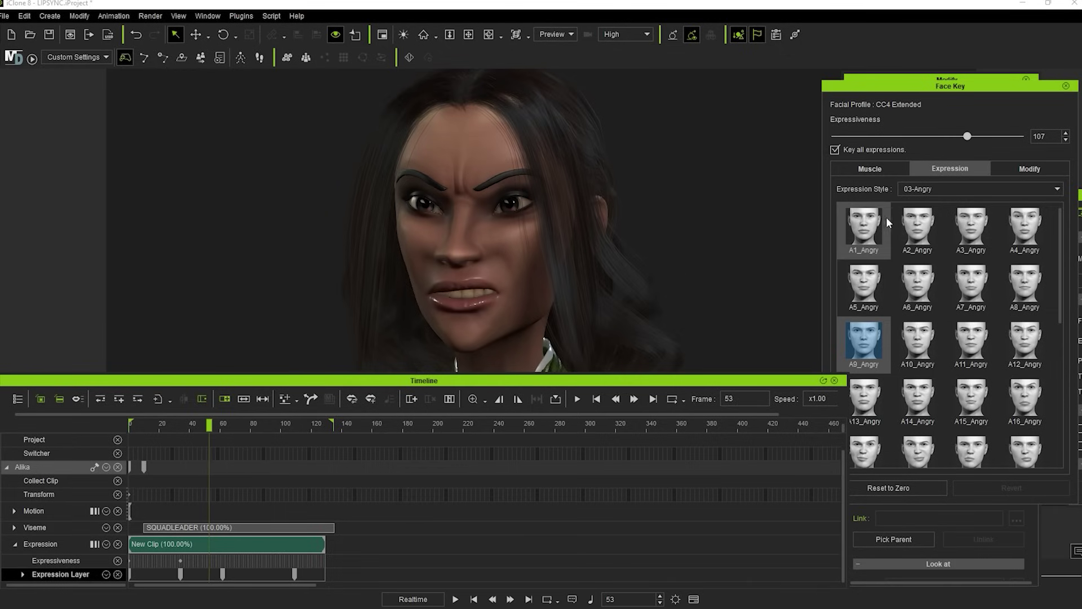
left_click_drag(968, 137, 875, 146)
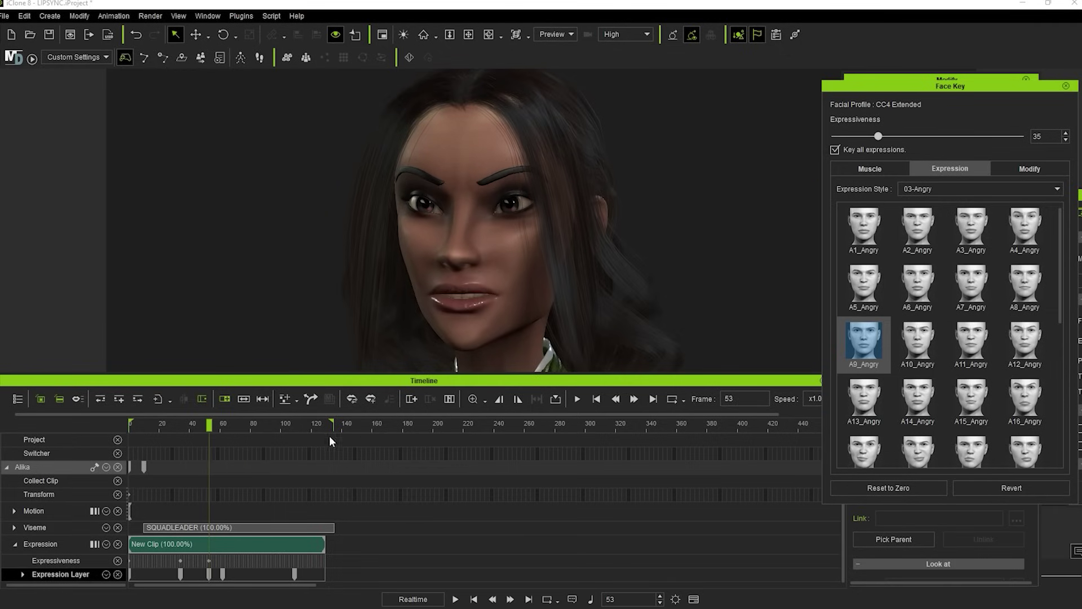
mouse_move(220, 427)
left_mouse_down()
mouse_move(242, 426)
mouse_move(220, 426)
left_mouse_up()
left_click(222, 574)
left_click_drag(878, 136, 971, 137)
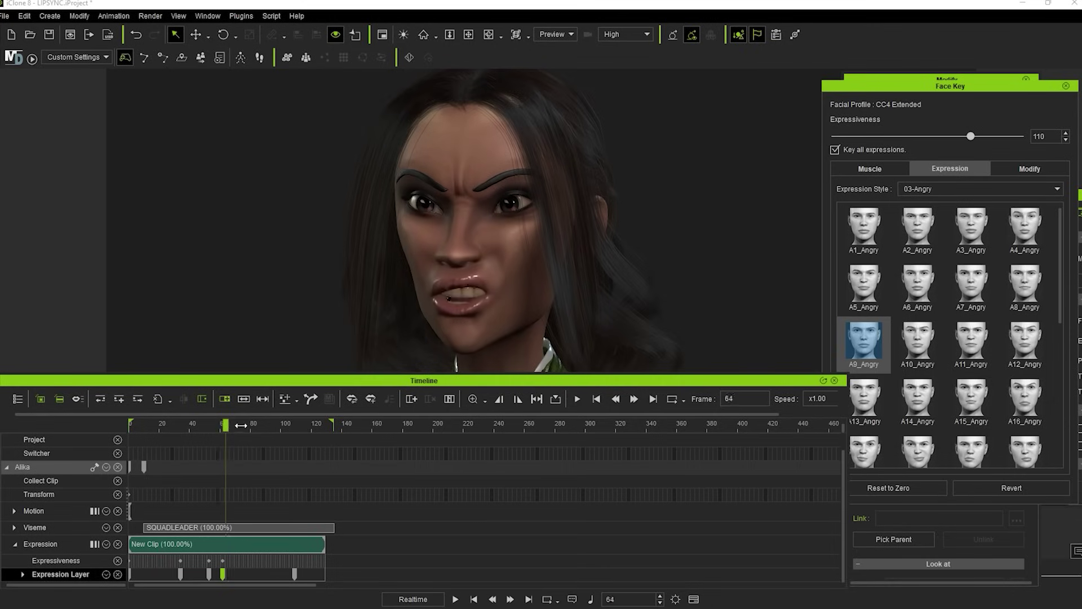
left_click_drag(225, 431, 253, 431)
left_click_drag(956, 137, 952, 136)
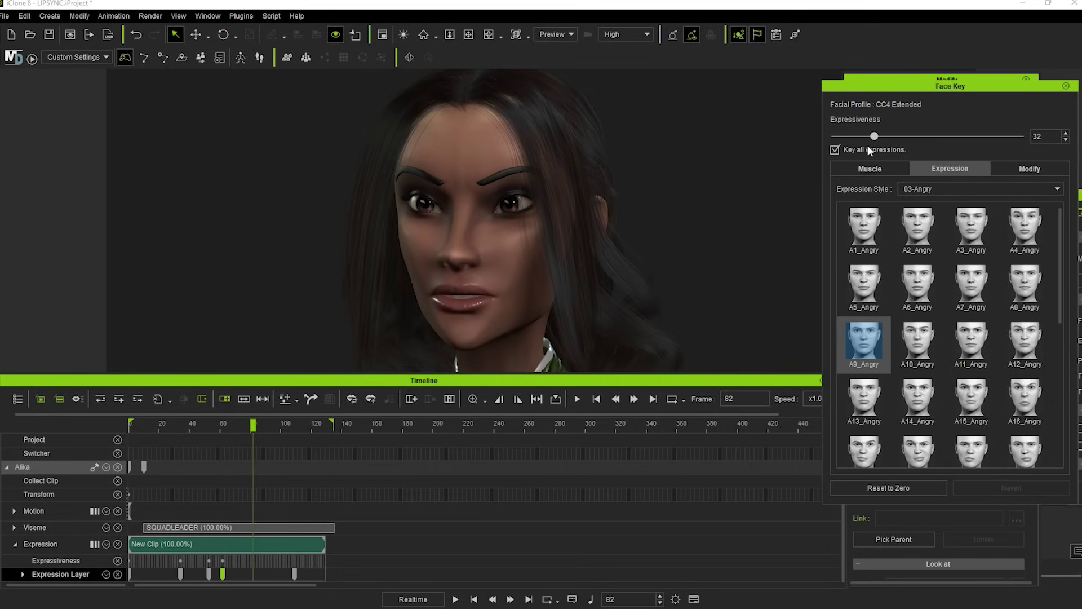
left_click(149, 430)
key("space")
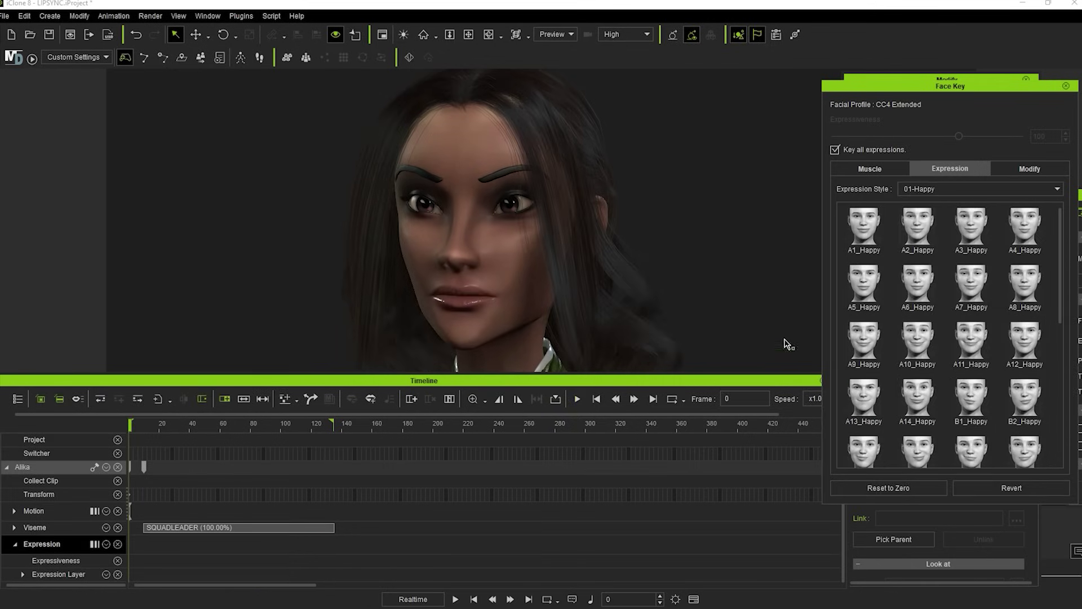
Reset the face to neutral and key a nose sneer tweak at frame 135 to start a clip.
left_click(1034, 168)
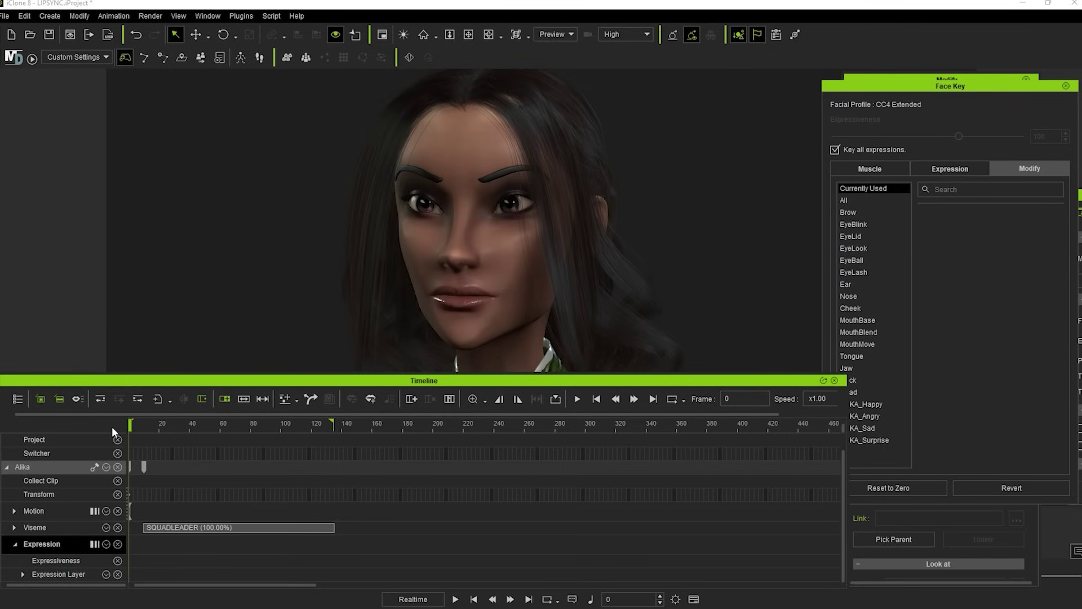
left_click(897, 489)
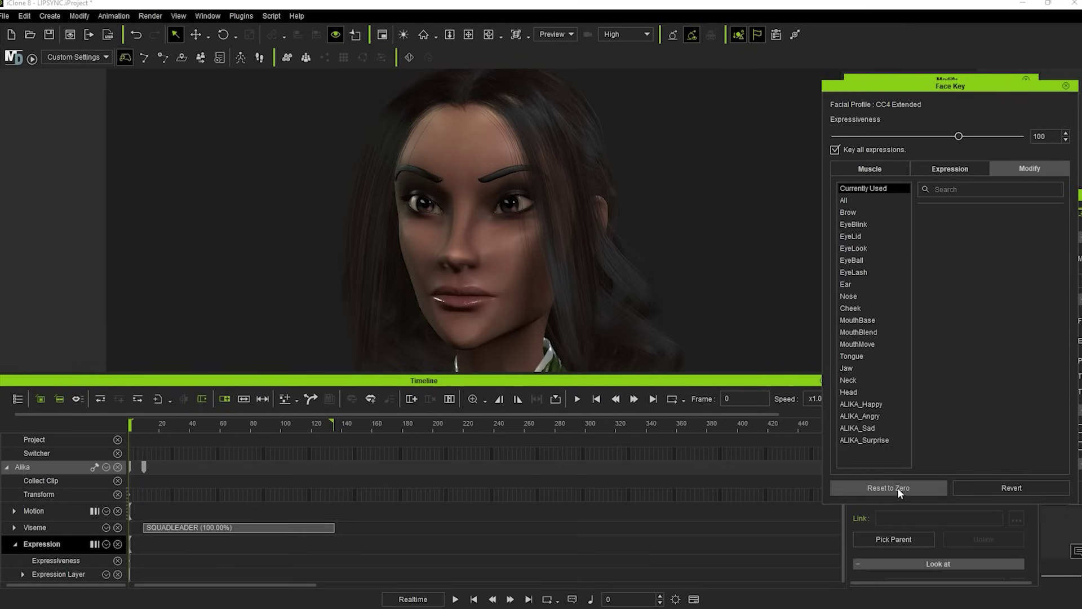
left_click_drag(304, 427, 333, 425)
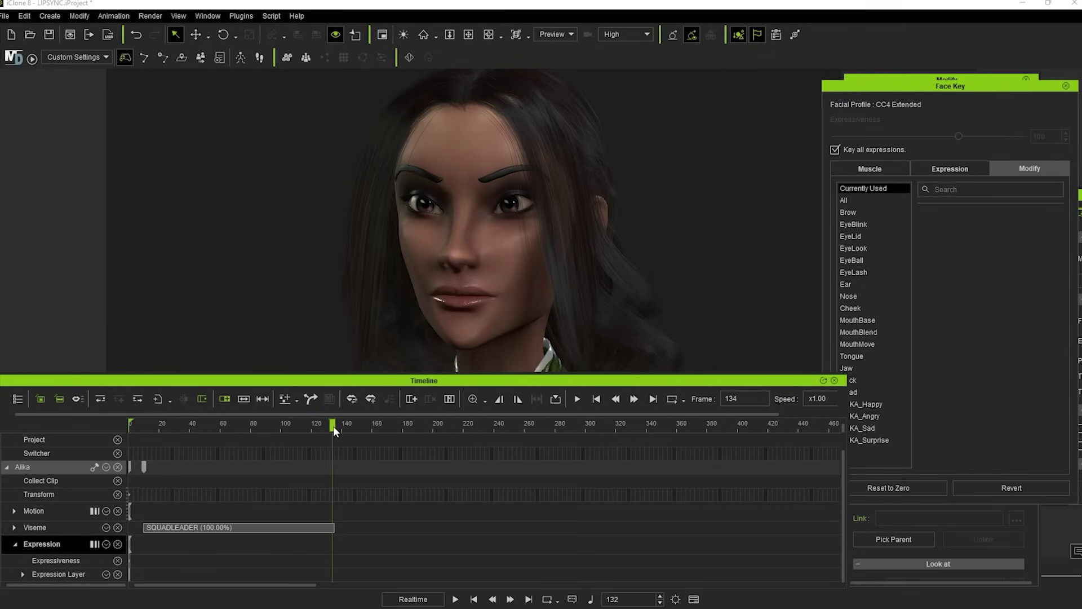
left_click(858, 297)
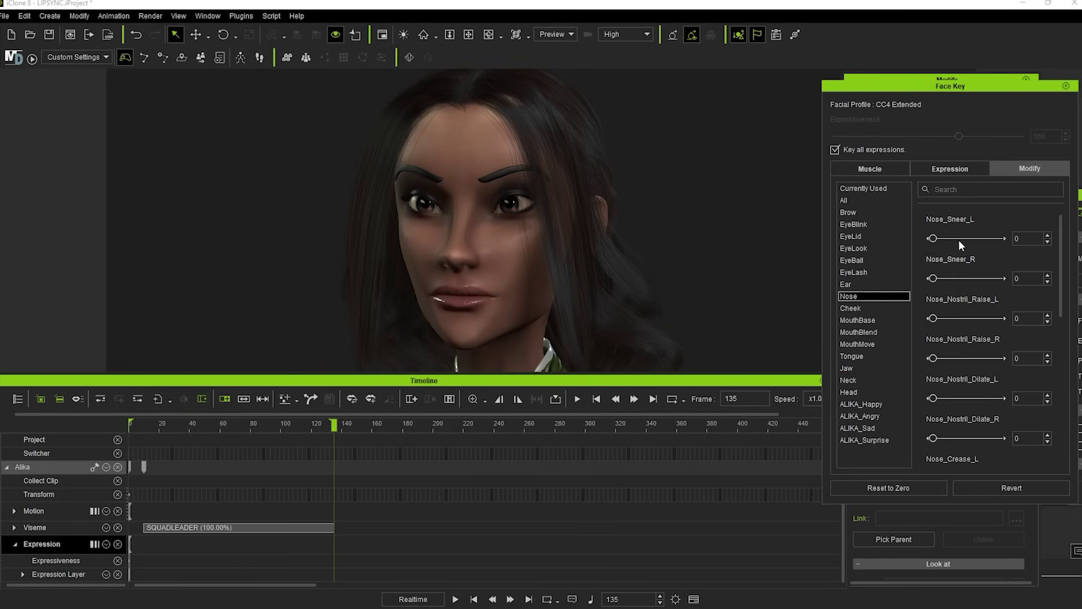
left_click_drag(931, 238, 906, 238)
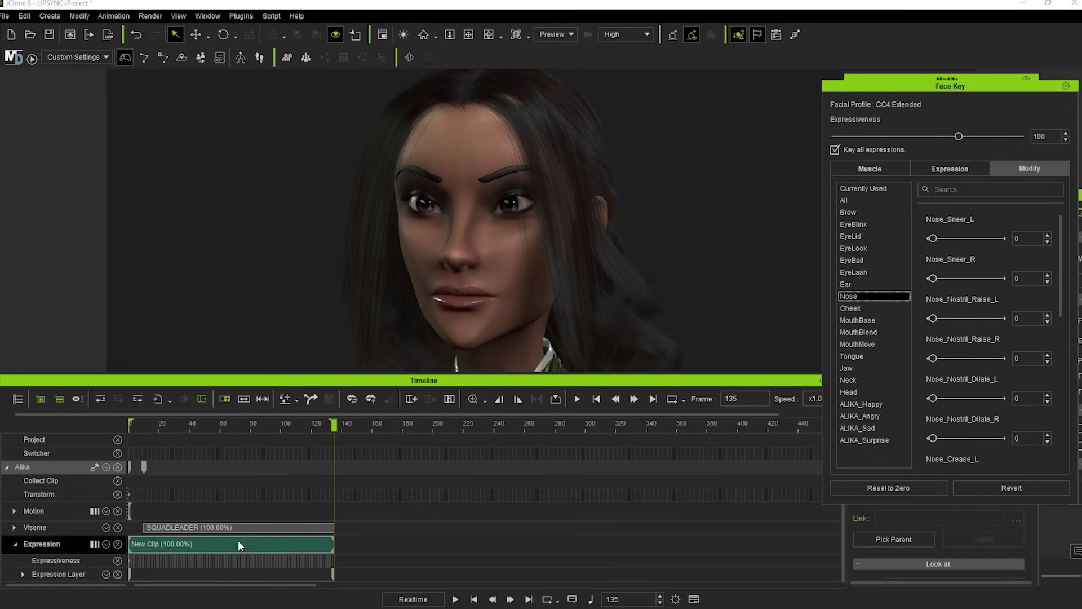
Raise Mouth_Up_Upper_L to 86 at frame 63 and reset it to neutral at frame 79.
mouse_move(212, 423)
left_mouse_down()
mouse_move(252, 425)
mouse_move(220, 426)
mouse_move(232, 427)
left_mouse_up()
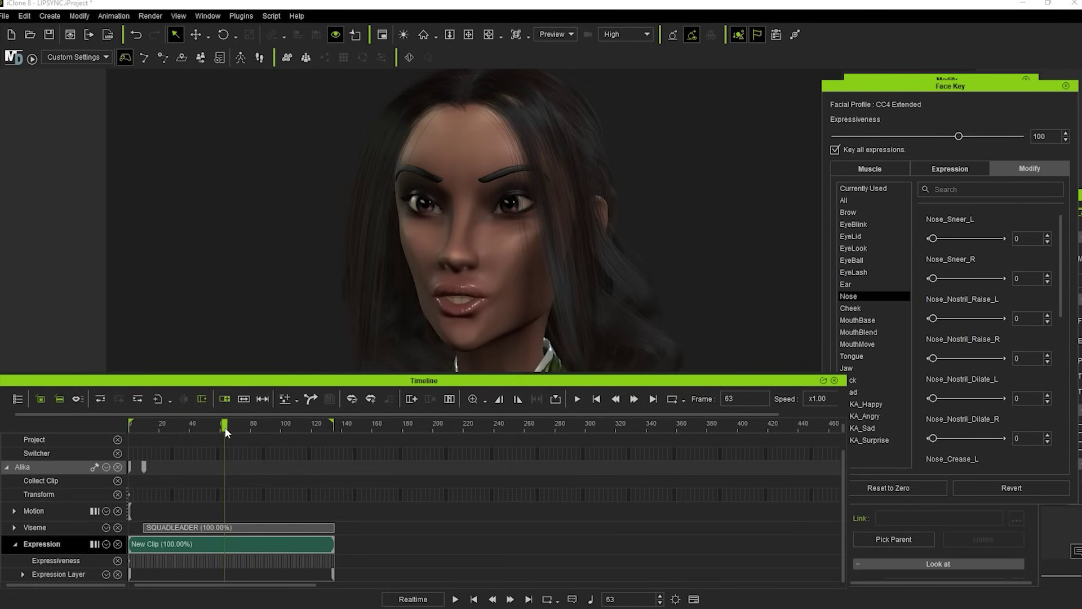
left_click(884, 345)
scroll(968, 387, "down", 5)
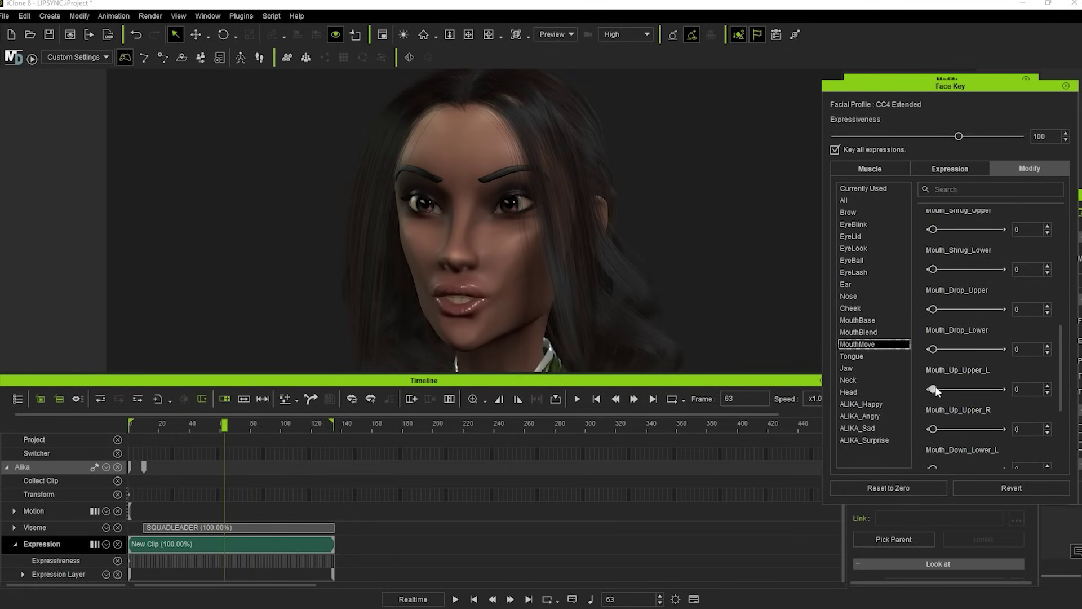
left_click_drag(937, 392, 973, 391)
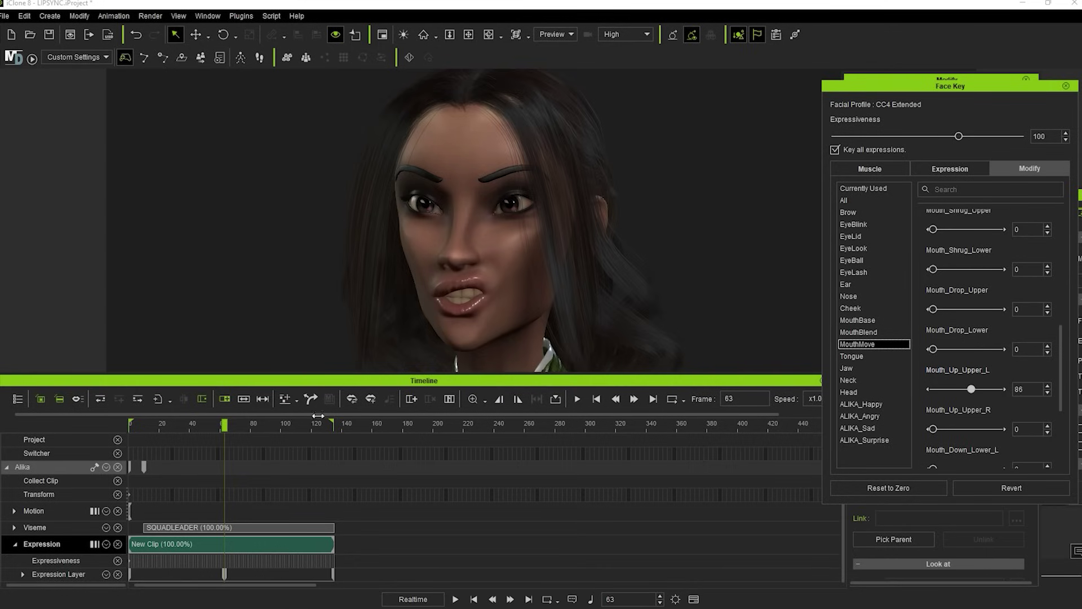
left_click_drag(225, 426, 252, 426)
left_click(871, 488)
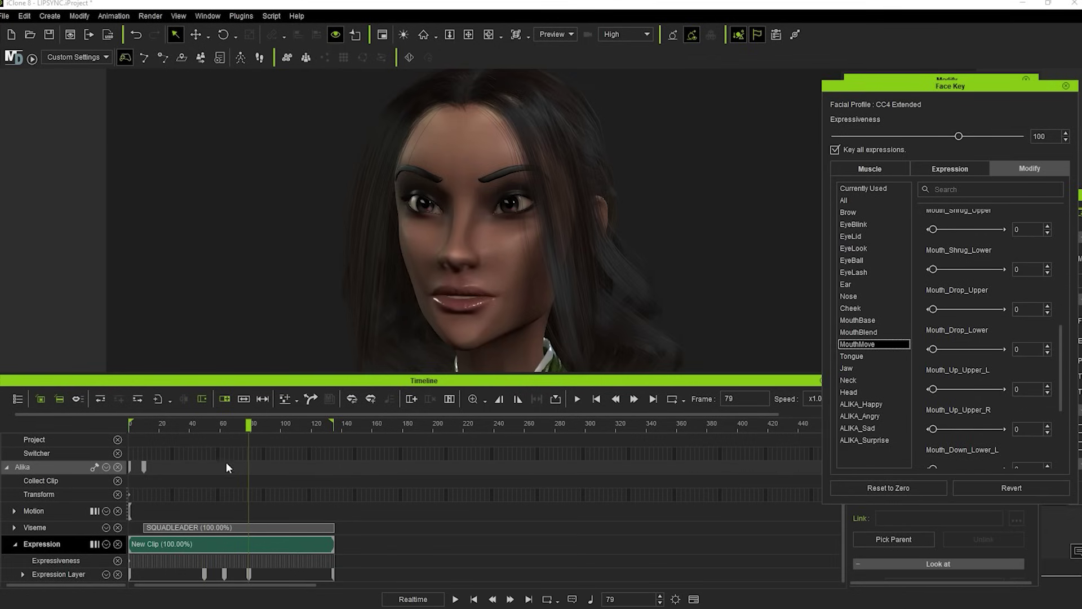
key("space")
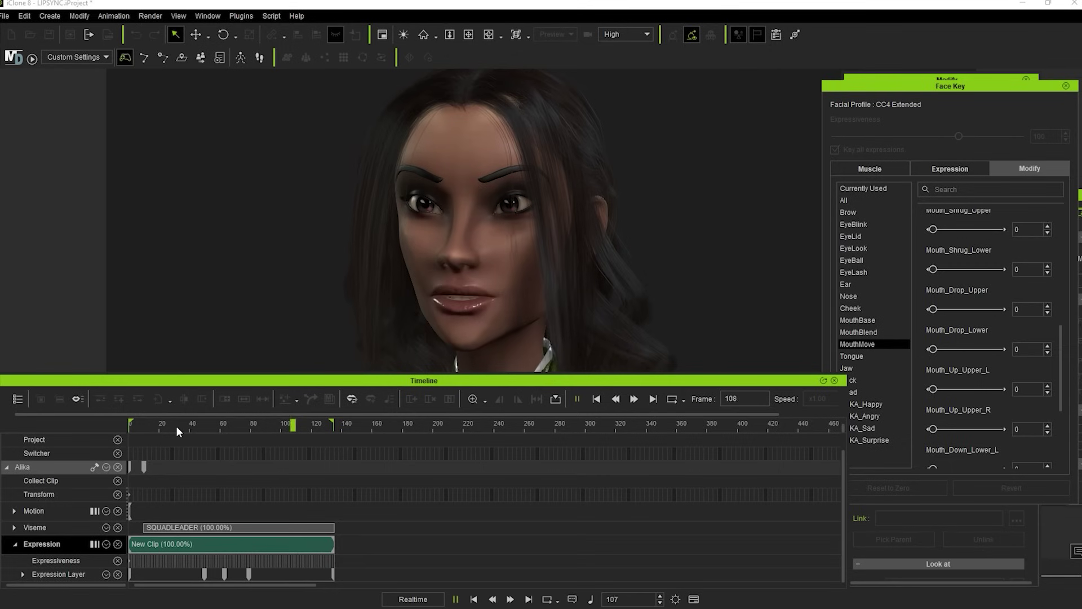
Open Face Puppet and choose the 07 Eyes control set with an eye preset.
left_click(114, 16)
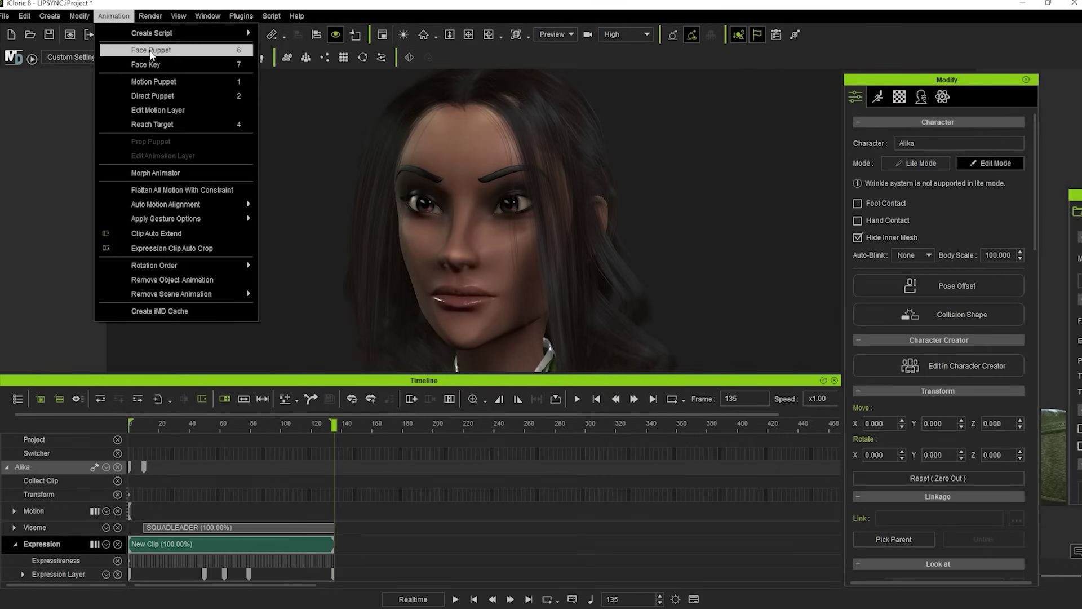
left_click(127, 51)
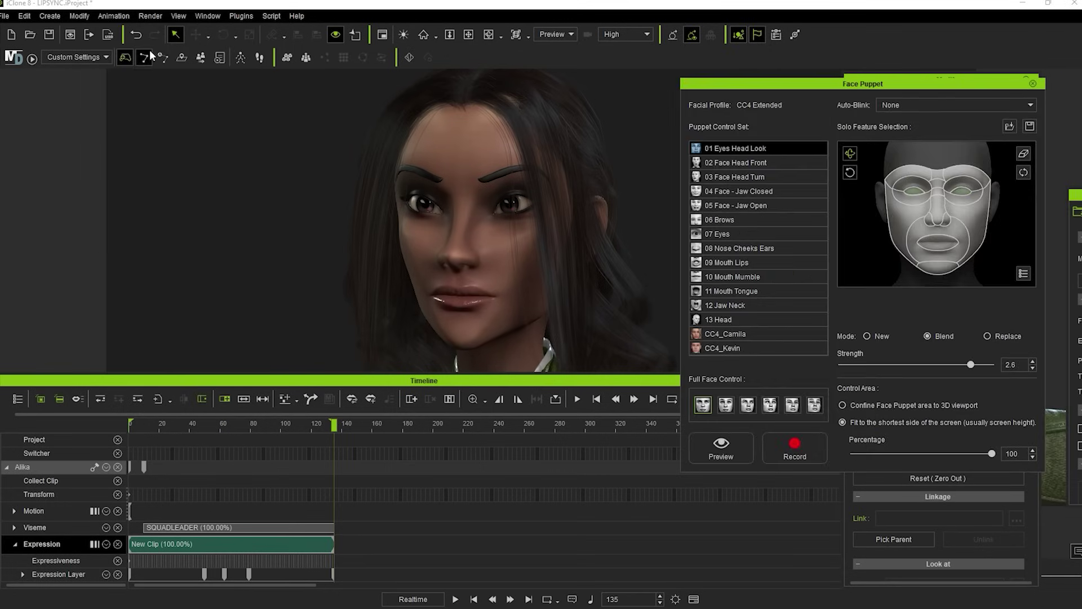
left_click(758, 235)
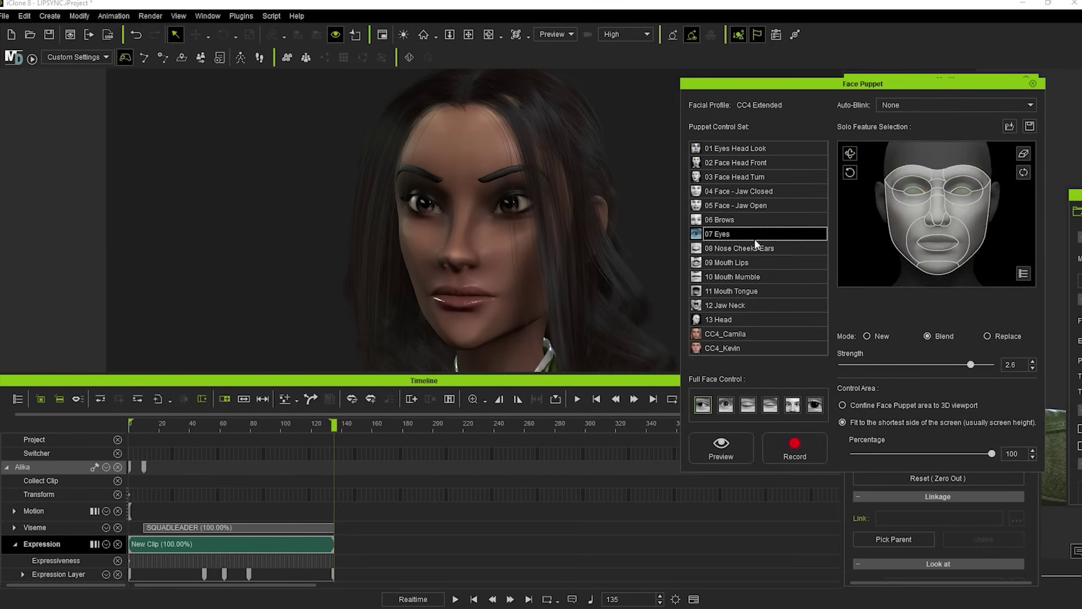
left_click(770, 404)
Record eye puppet takes starting from frame 0.
left_click(190, 462)
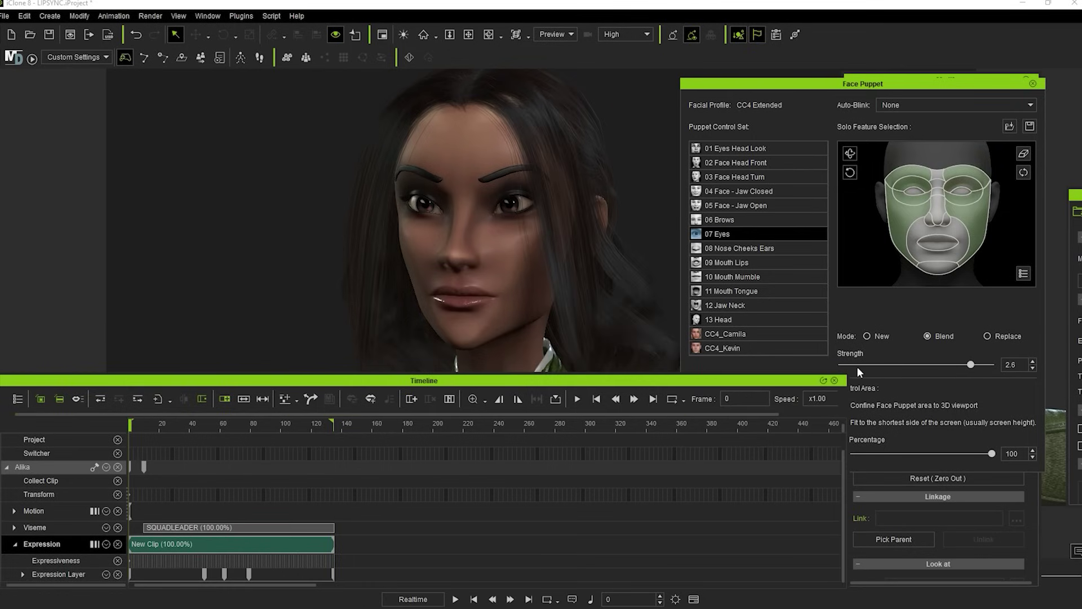
left_click(852, 326)
left_click(791, 446)
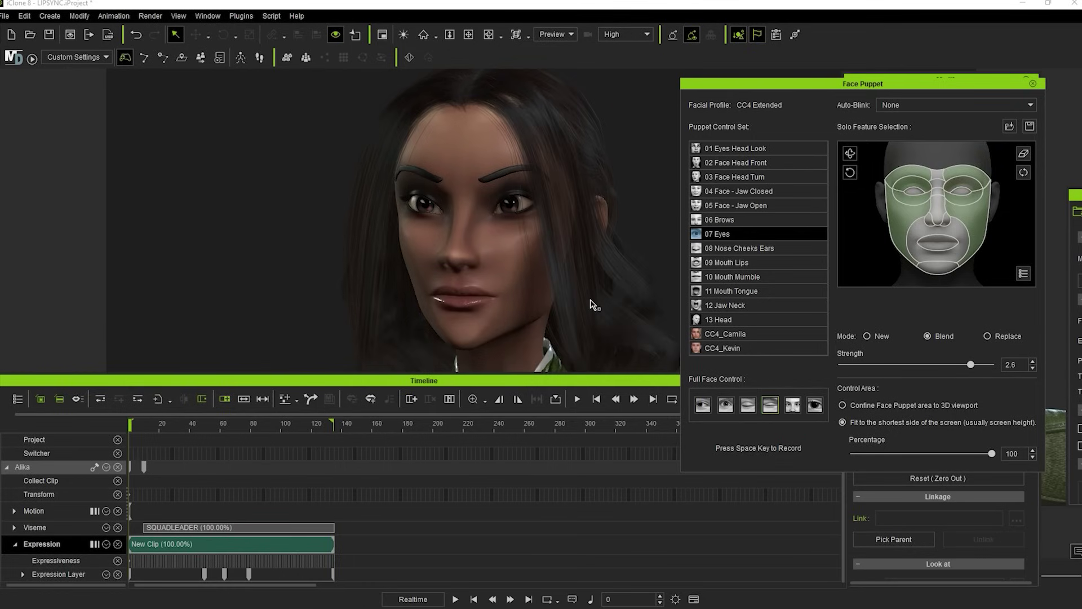
key("space")
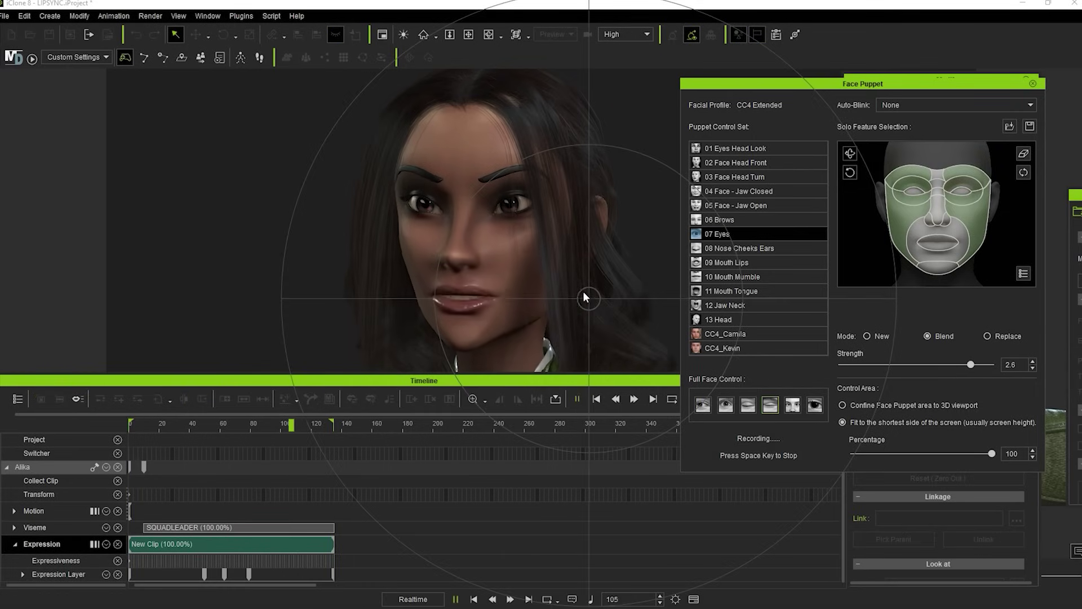
key("space")
left_click(800, 443)
key("space")
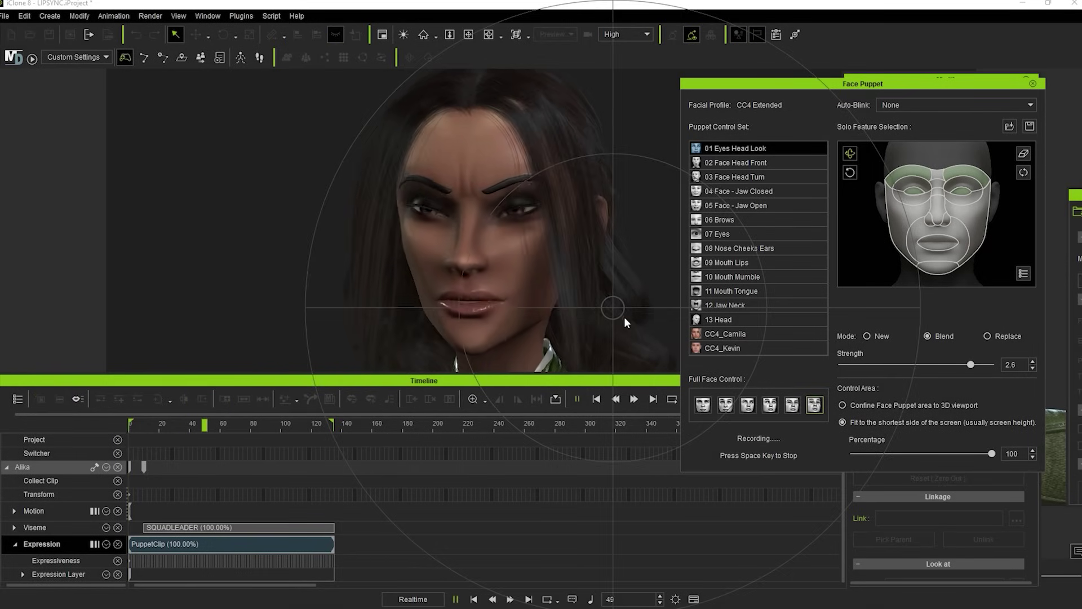
End the puppet recording and open the Digital Soul pack in the animation content.
key("Escape")
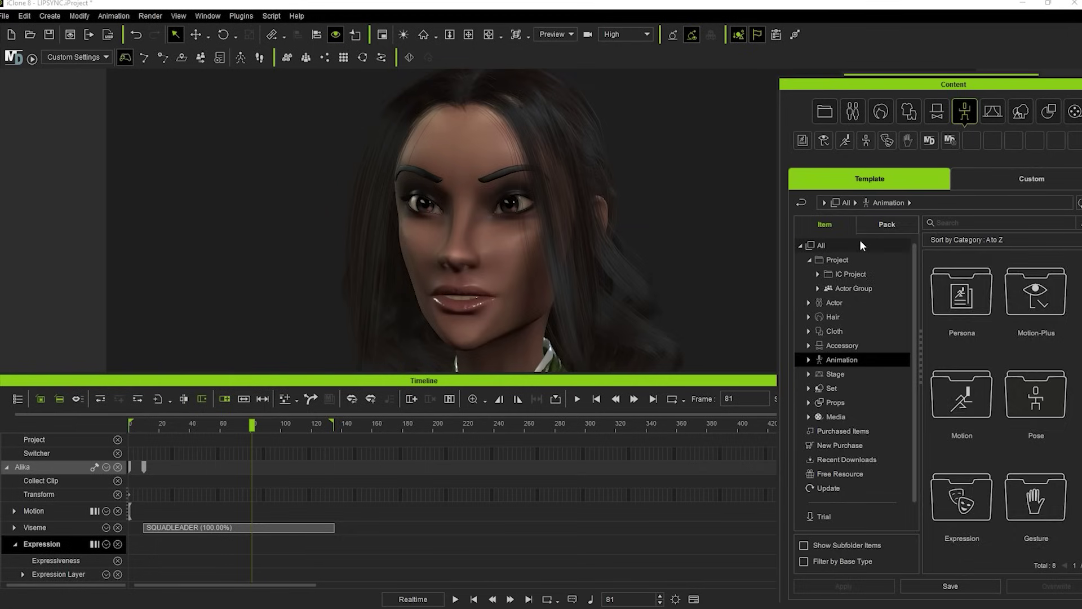
left_click(881, 224)
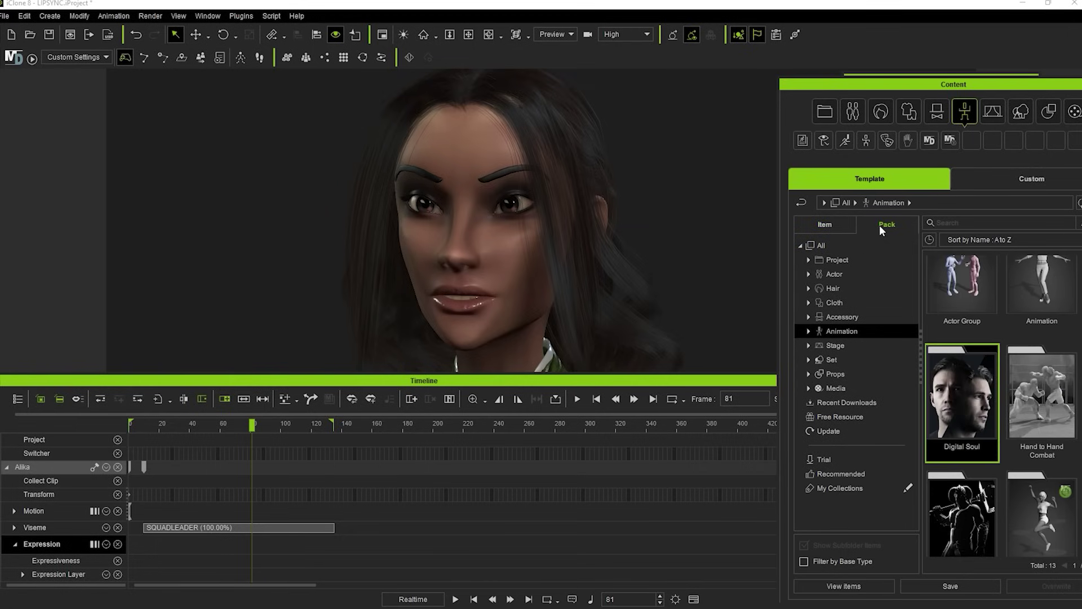
double_click(968, 401)
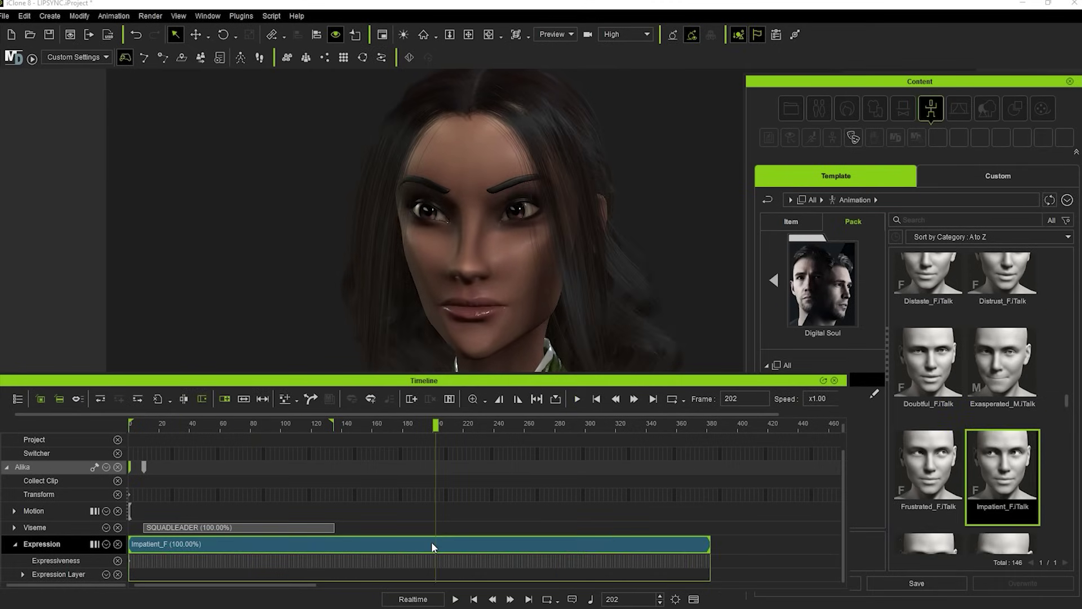
Replace the trial Distrust_F and Miffed_F clips with Resentful_F at the Expression track start.
key("Delete")
scroll(1028, 462, "down", 1)
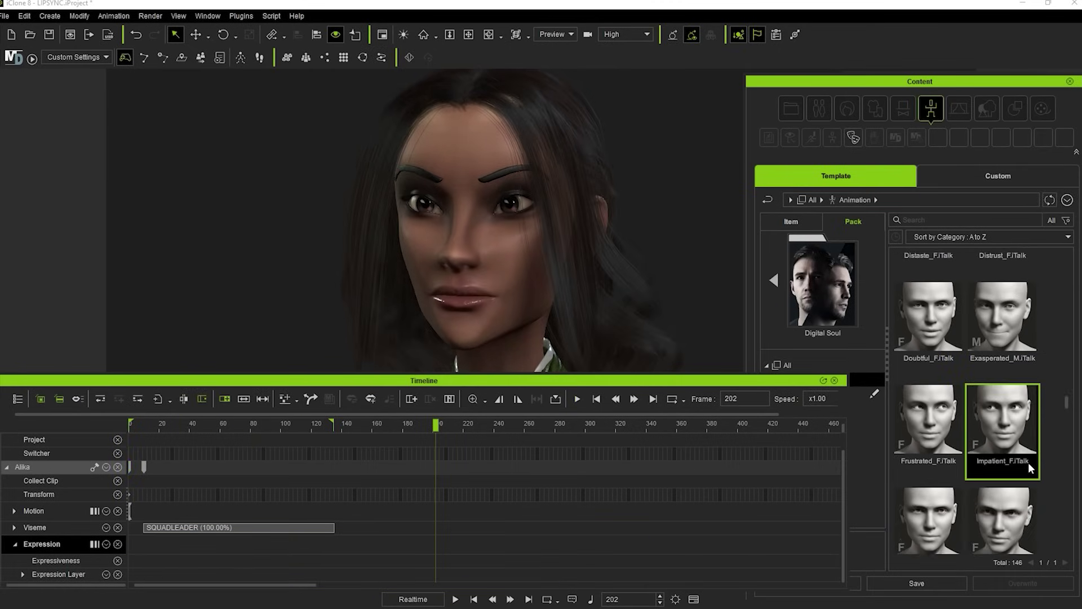
scroll(1028, 462, "down", 1)
left_click_drag(1006, 437, 153, 455)
key("space")
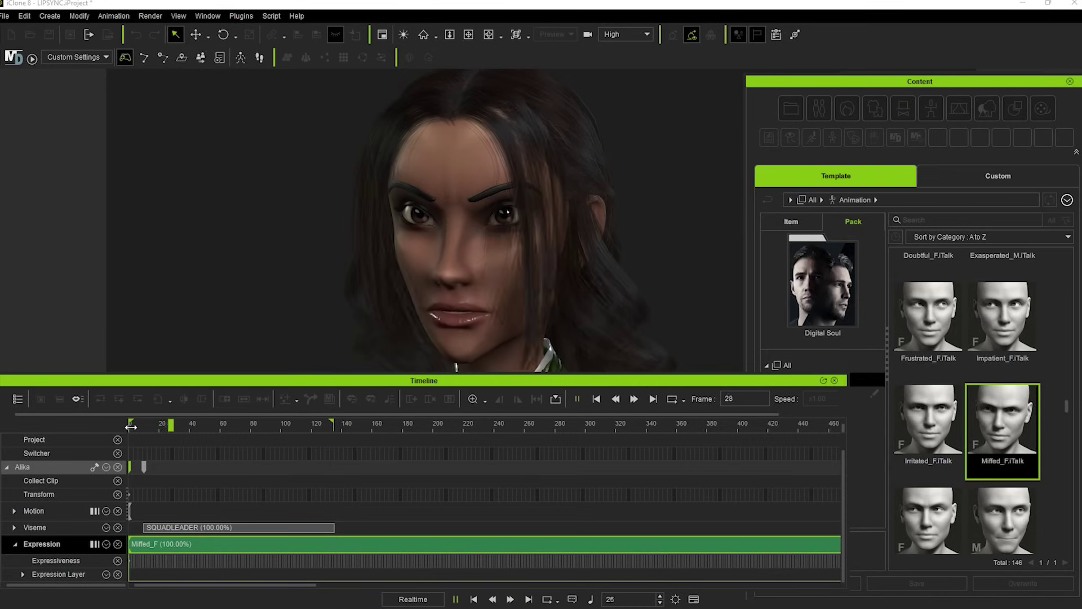
key("space")
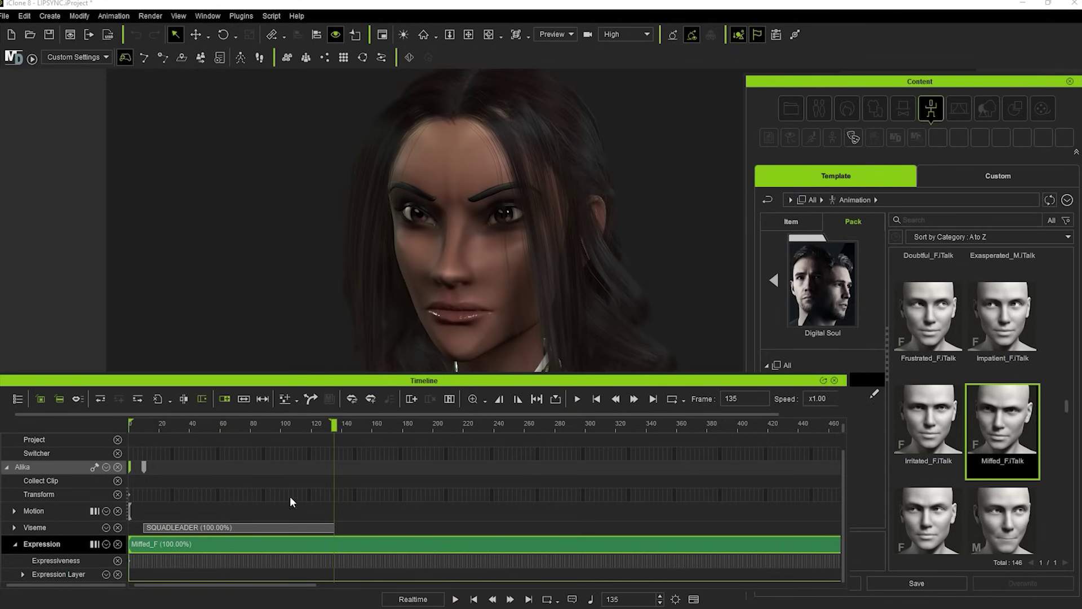
key("Delete")
left_click_drag(938, 517, 195, 544)
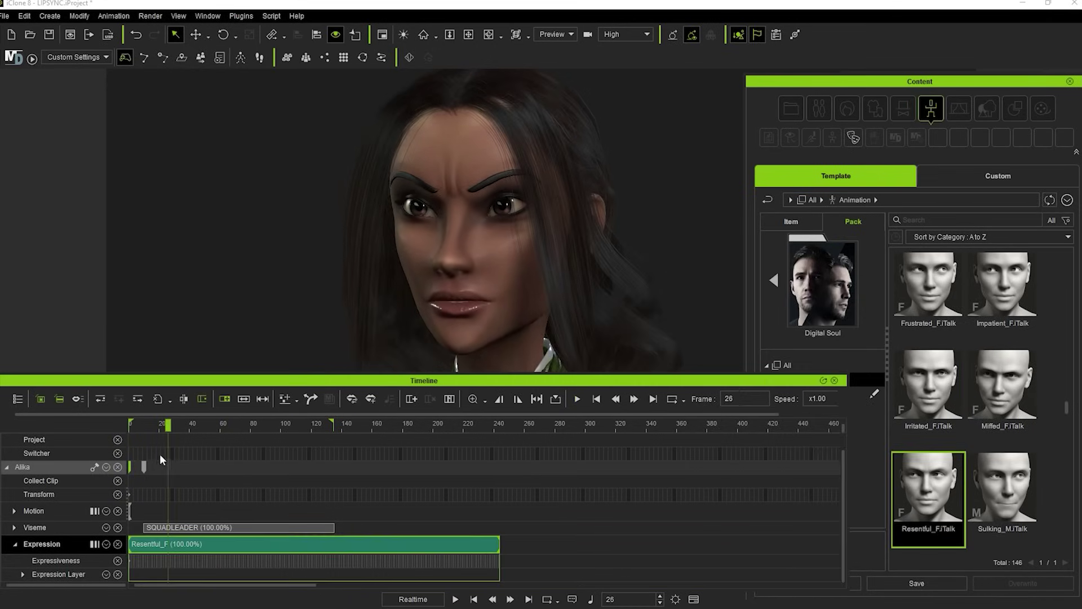